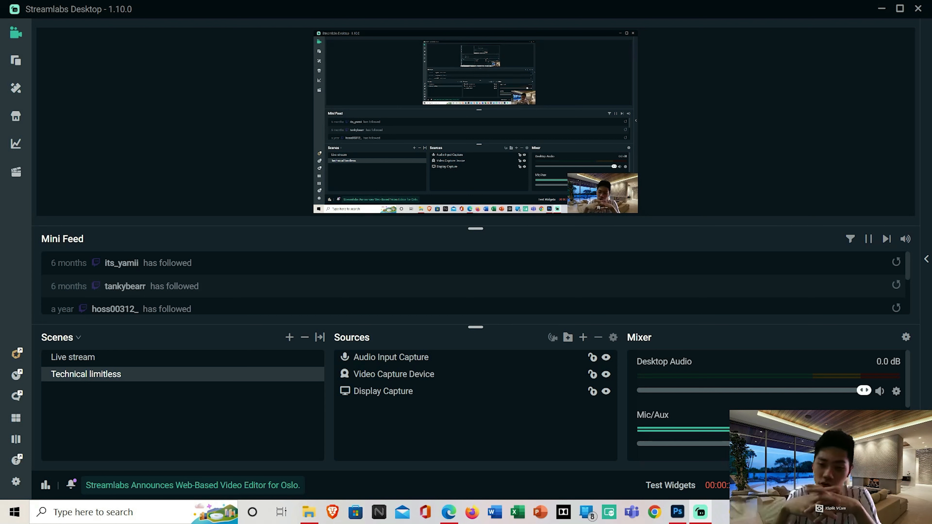
# Switch to Photoshop and create a blank document from the Portrait, 8 x 10 preset at 300 ppi with a white background
pyautogui.click(882, 8)
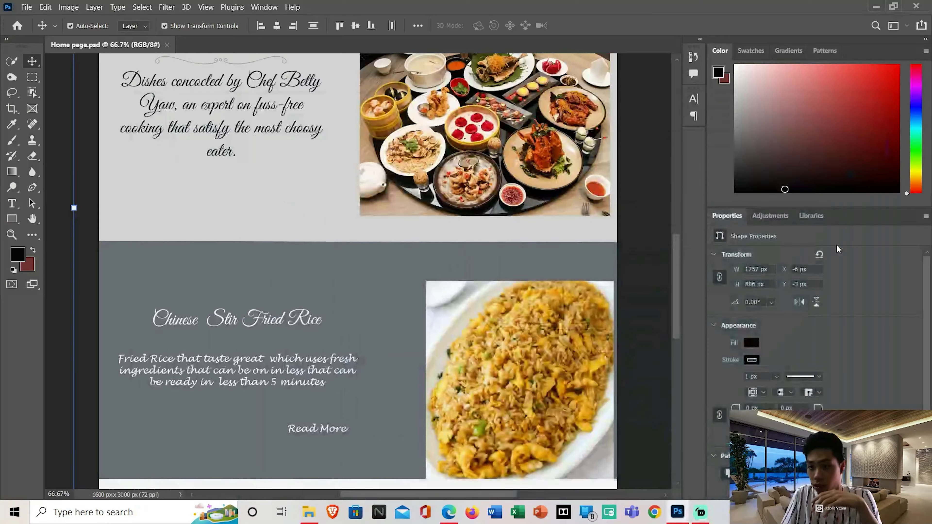
pyautogui.scroll(10, 292, 271)
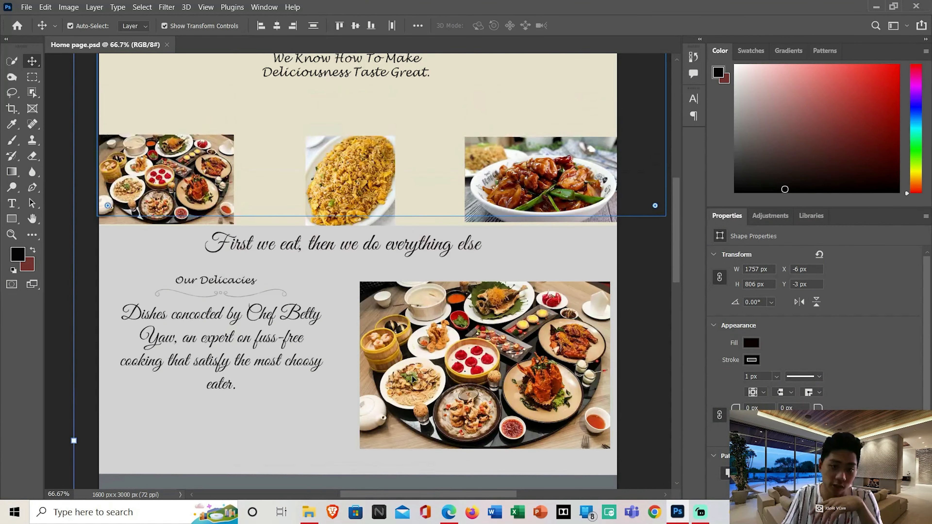
pyautogui.scroll(-10, 449, 298)
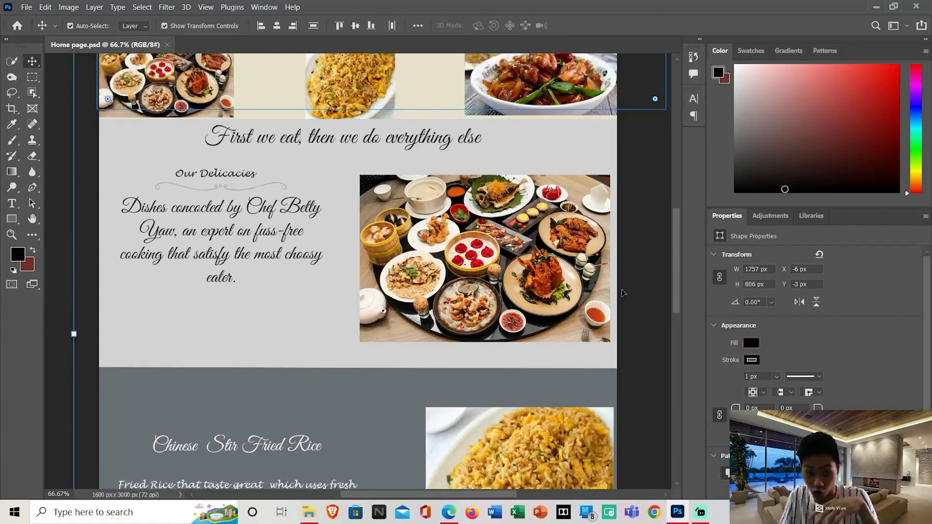
pyautogui.scroll(7, 371, 271)
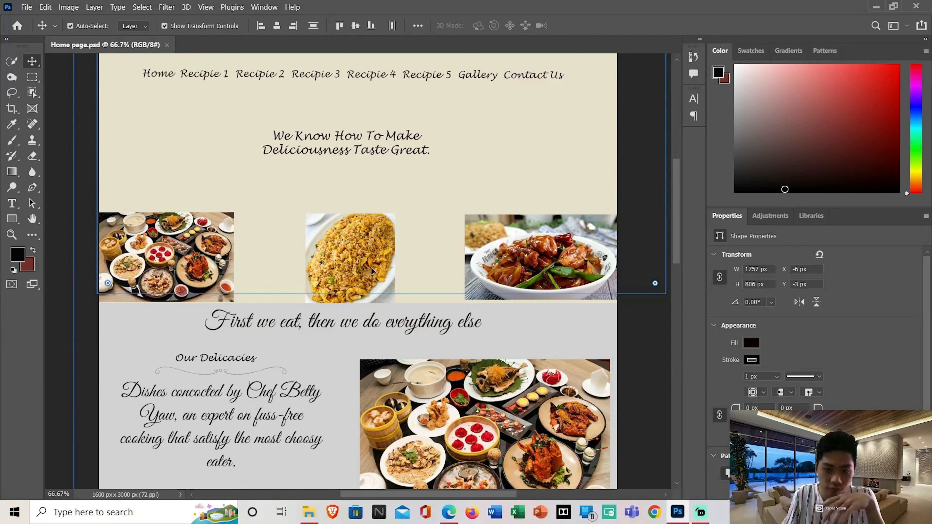
pyautogui.click(26, 7)
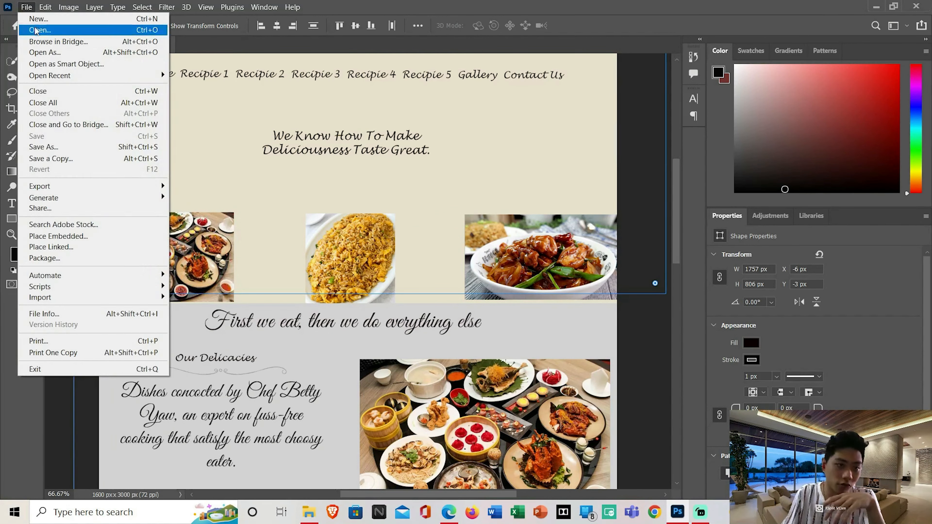
pyautogui.click(36, 18)
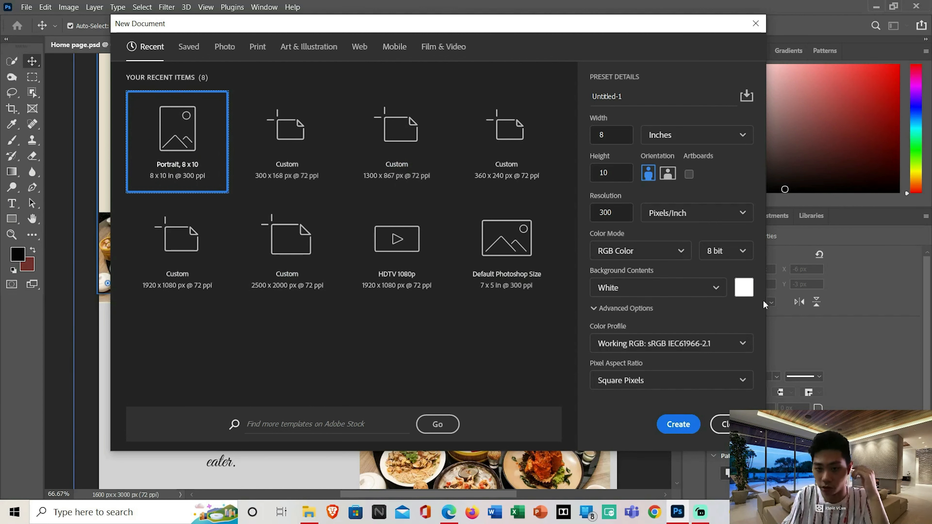
pyautogui.click(686, 425)
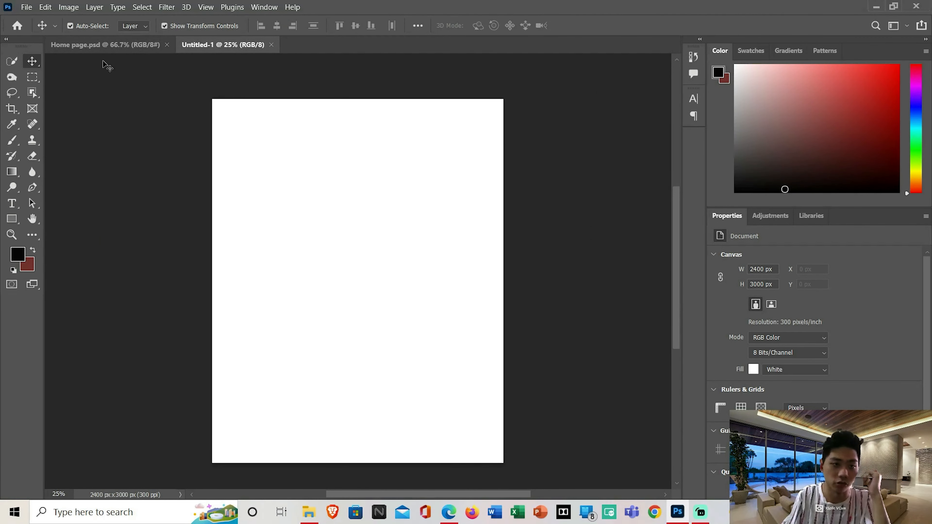
# Compare the Home page.psd document with the new blank document by switching back and forth between them
pyautogui.click(106, 45)
pyautogui.click(245, 49)
pyautogui.click(117, 45)
pyautogui.click(219, 47)
pyautogui.click(109, 43)
pyautogui.click(208, 43)
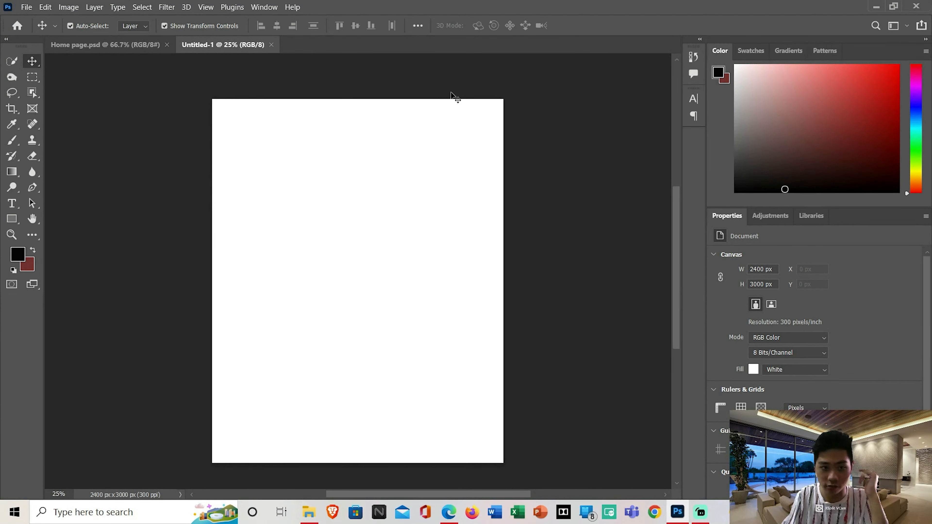
pyautogui.click(94, 46)
pyautogui.click(205, 45)
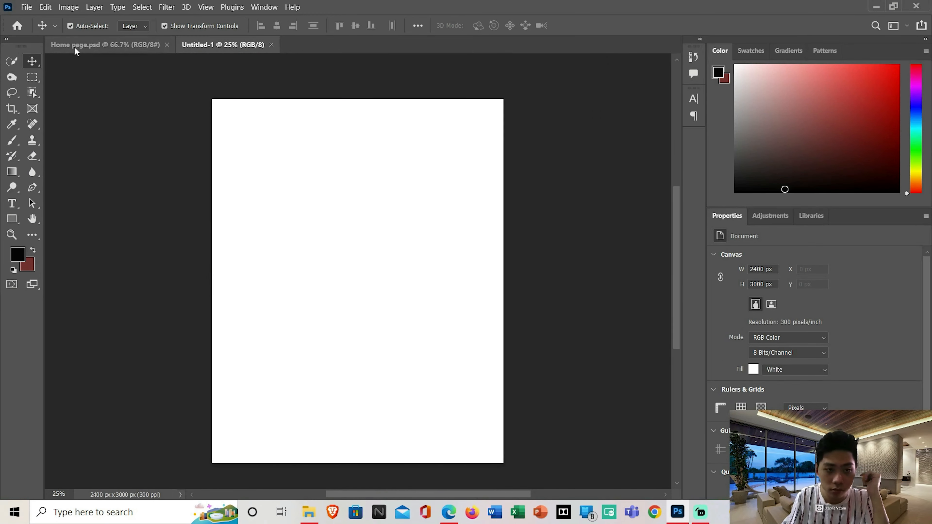
# Examine the Home page.psd web layout from its navigation links to the food photos, and return to the blank document
pyautogui.click(75, 46)
pyautogui.scroll(5, 257, 182)
pyautogui.scroll(1, 329, 253)
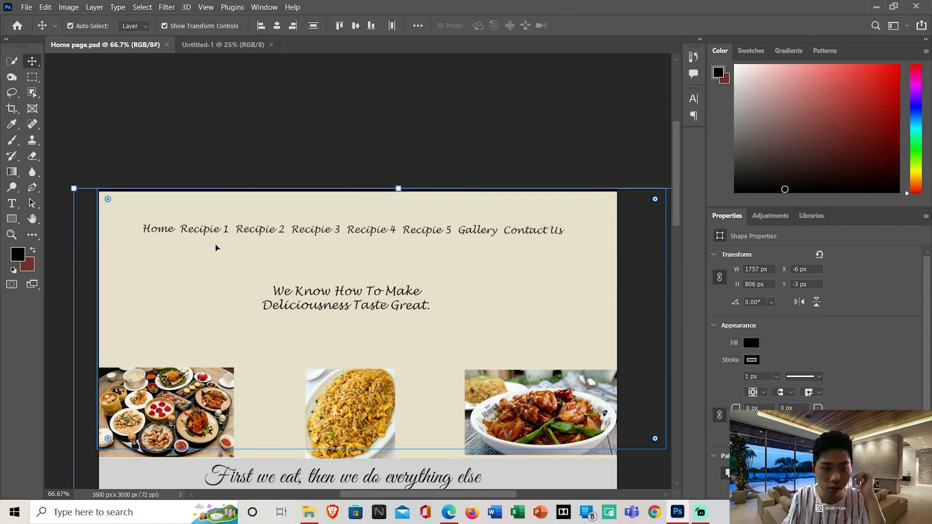
pyautogui.scroll(-5, 216, 249)
pyautogui.scroll(3, 396, 202)
pyautogui.scroll(-1, 175, 220)
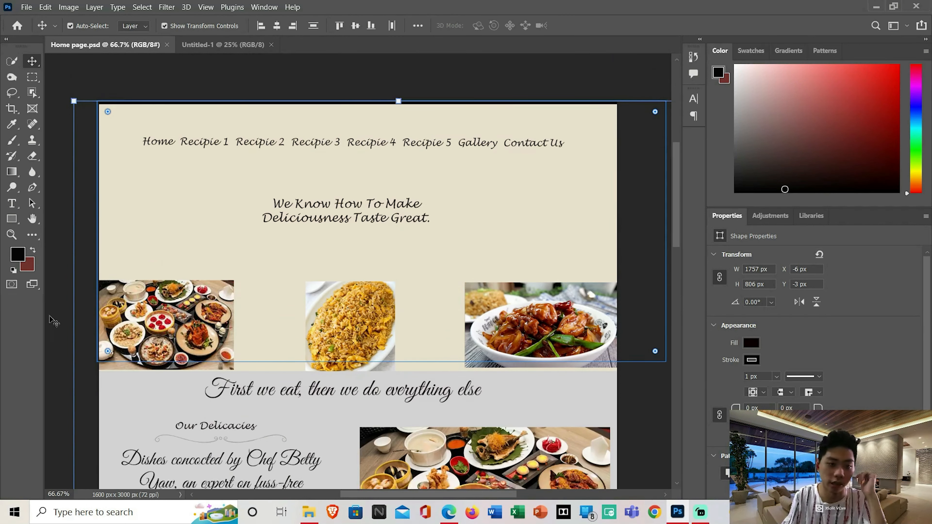
pyautogui.scroll(-4, 286, 255)
pyautogui.scroll(5, 286, 261)
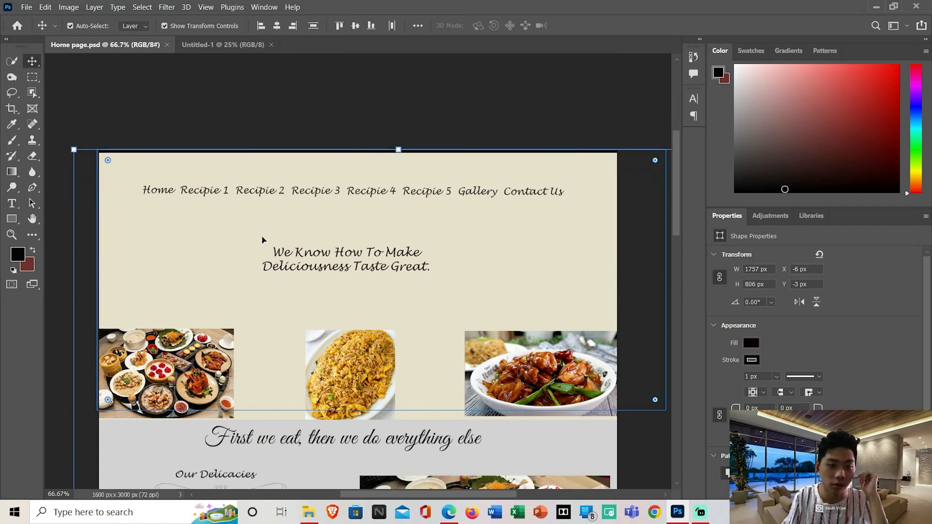
pyautogui.scroll(-5, 262, 239)
pyautogui.click(219, 42)
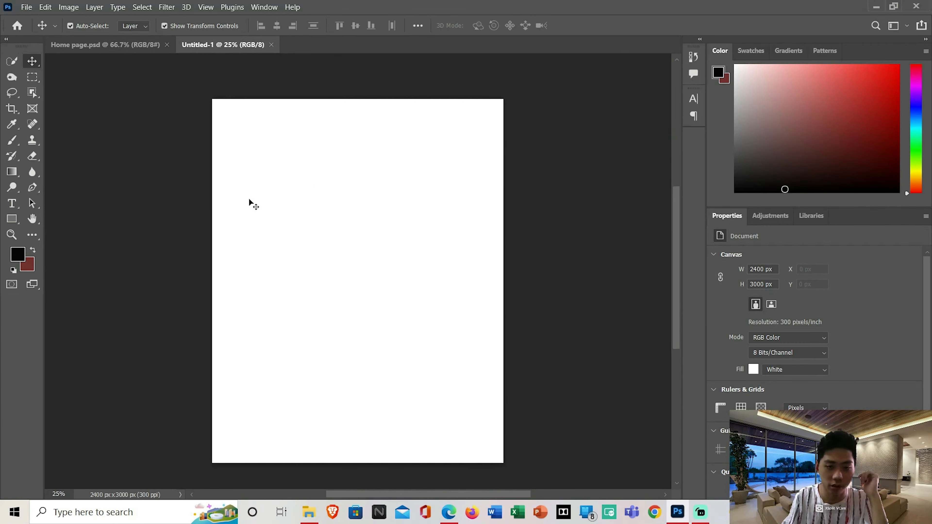
# Switch the toolbar to a single column and back to two columns
pyautogui.hotkey('ctrl', '+')
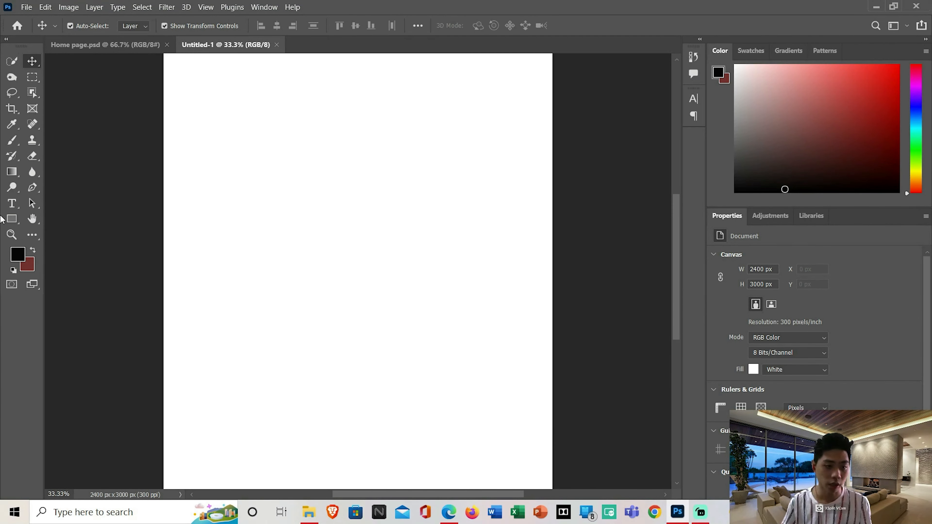
pyautogui.click(32, 237)
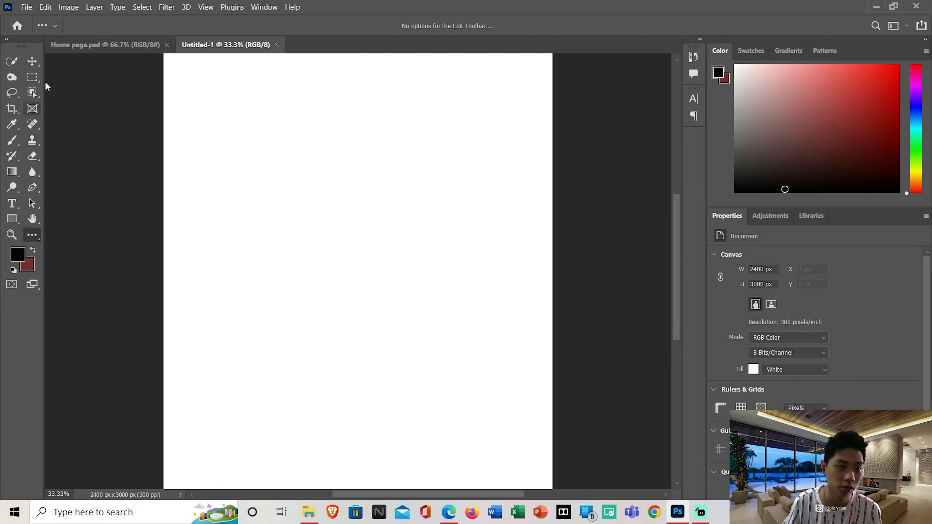
pyautogui.click(7, 40)
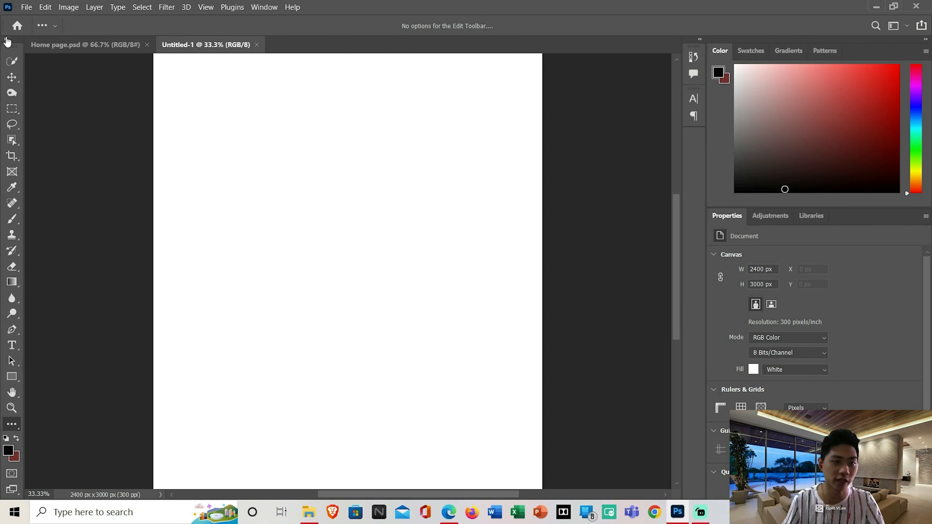
pyautogui.click(7, 40)
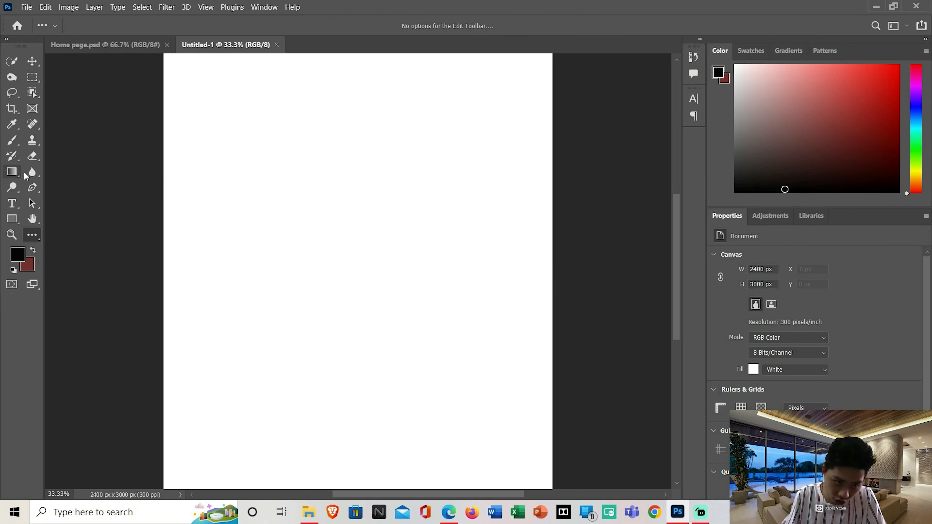
# Open the toolbar customization settings and look through the list of available tools and their groupings
pyautogui.click(36, 239)
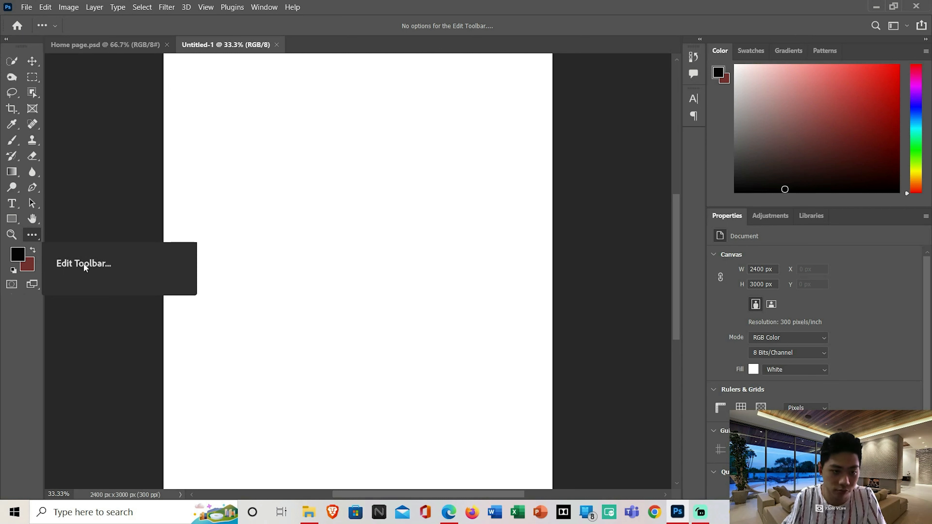
pyautogui.click(129, 359)
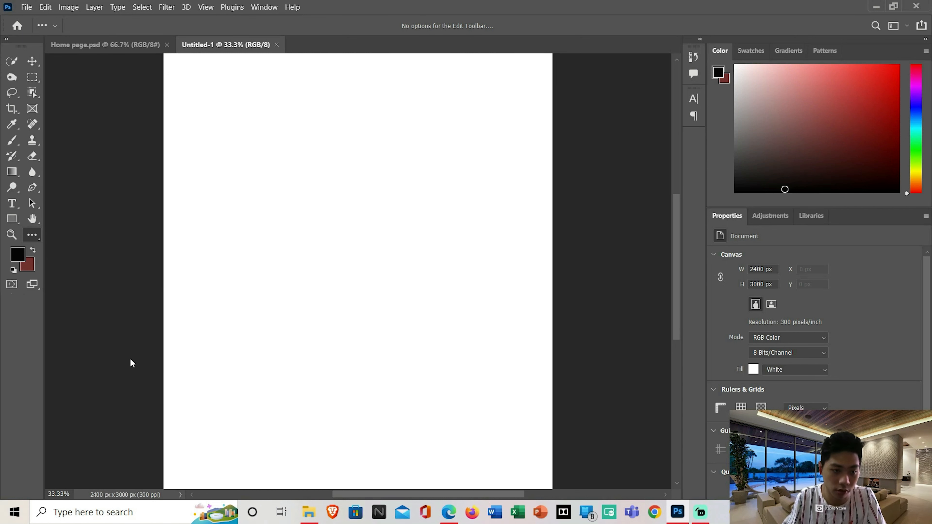
pyautogui.click(34, 238)
pyautogui.click(61, 234)
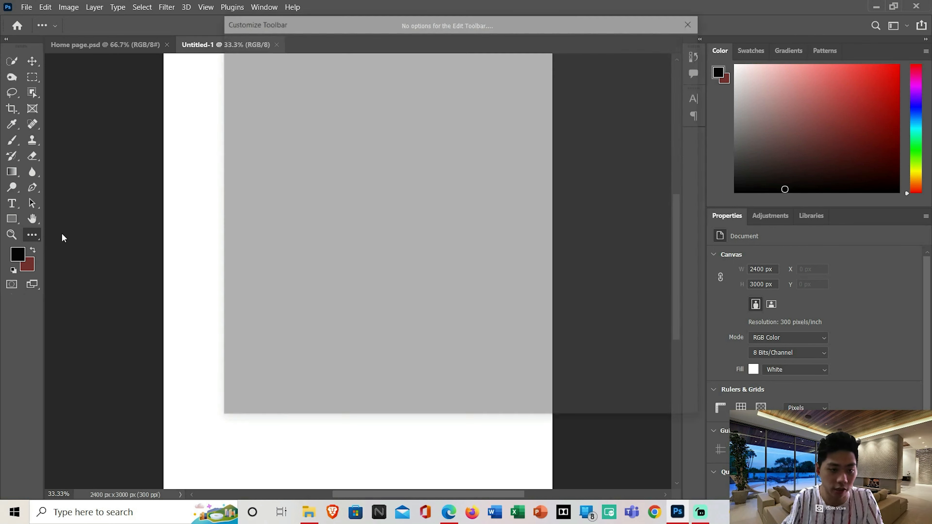
pyautogui.scroll(-5, 351, 157)
pyautogui.scroll(-6, 351, 157)
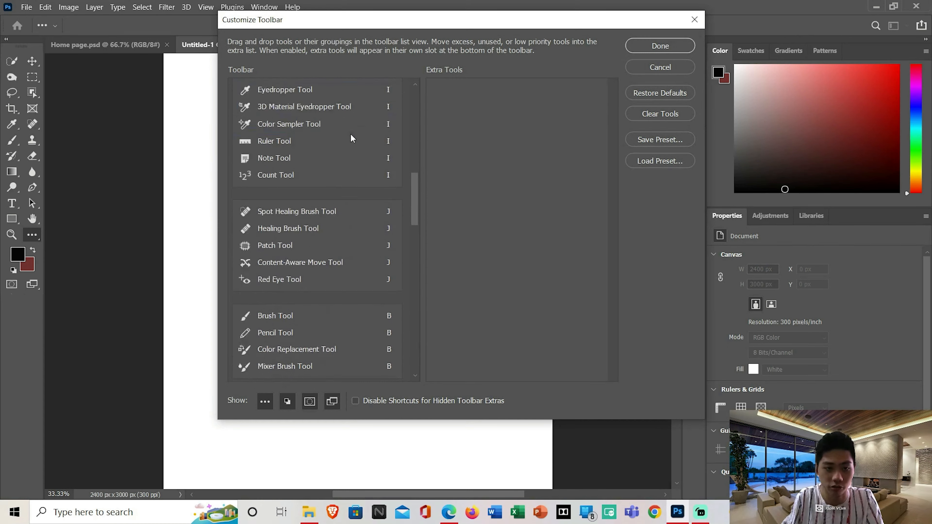
pyautogui.scroll(7, 355, 148)
pyautogui.scroll(-15, 367, 168)
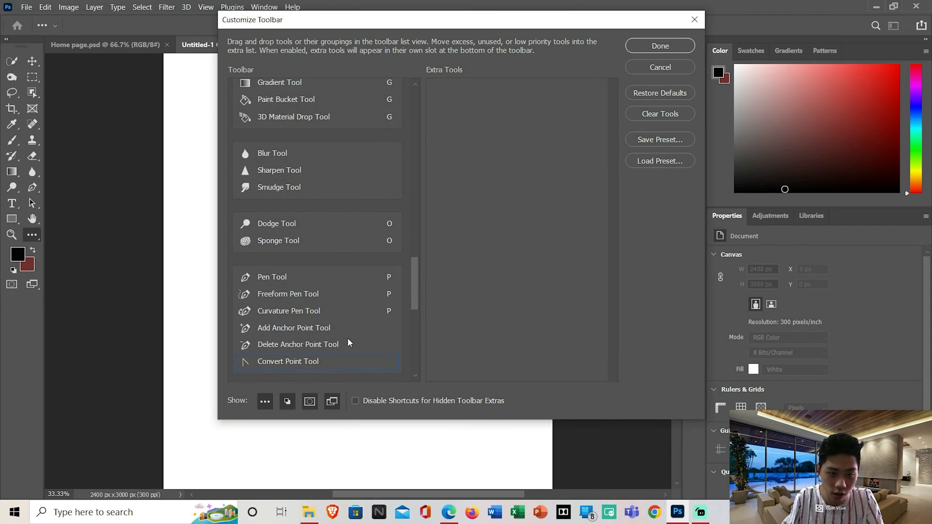
pyautogui.moveTo(415, 285)
pyautogui.mouseDown()
pyautogui.moveTo(414, 360)
pyautogui.moveTo(416, 125)
pyautogui.moveTo(450, 170)
pyautogui.moveTo(440, 175)
pyautogui.moveTo(433, 85)
pyautogui.mouseUp()
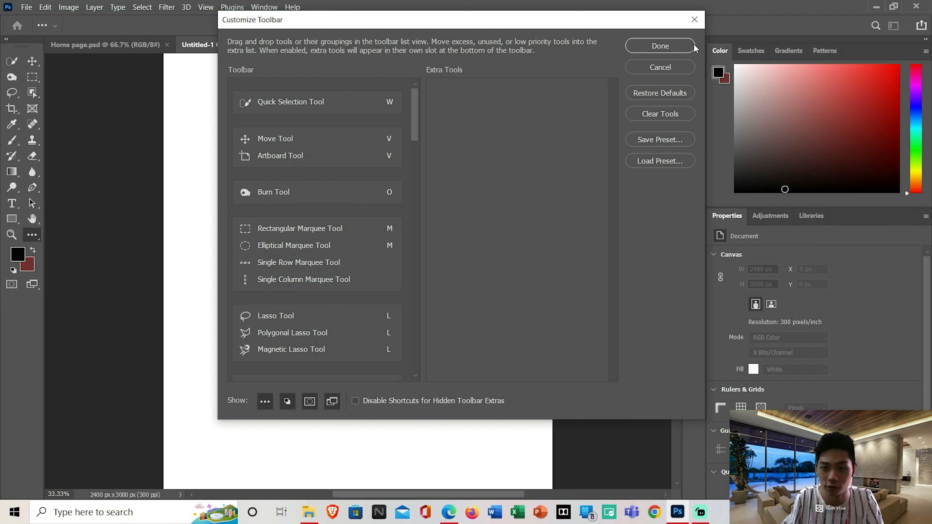
pyautogui.scroll(-1, 406, 115)
pyautogui.scroll(1, 400, 124)
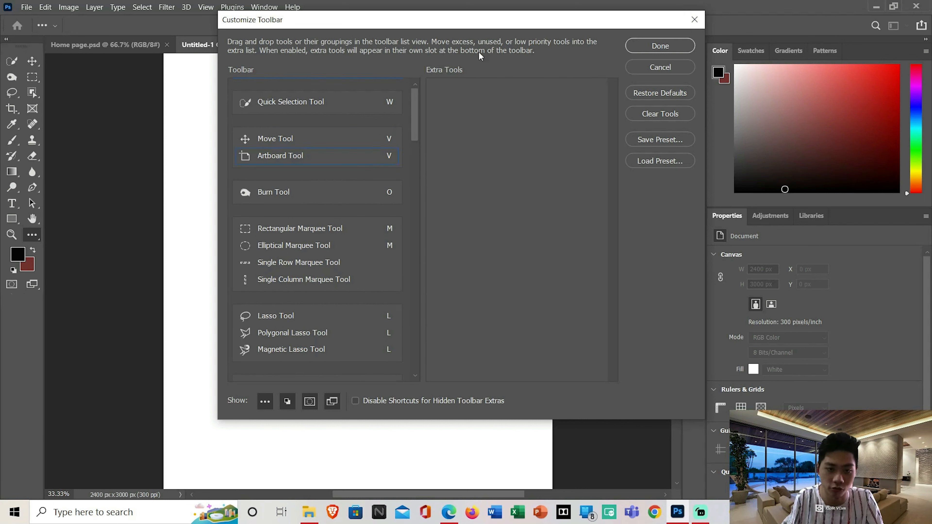
# Try to move the Eyedropper Tool from the customization list onto the toolbar, and close the settings without saving
pyautogui.scroll(-10, 364, 215)
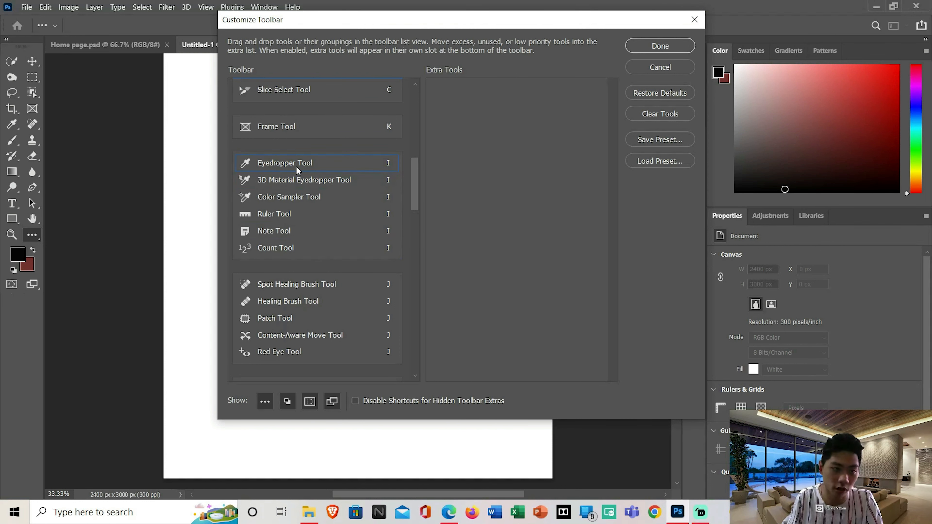
pyautogui.moveTo(324, 166); pyautogui.dragTo(53, 210)
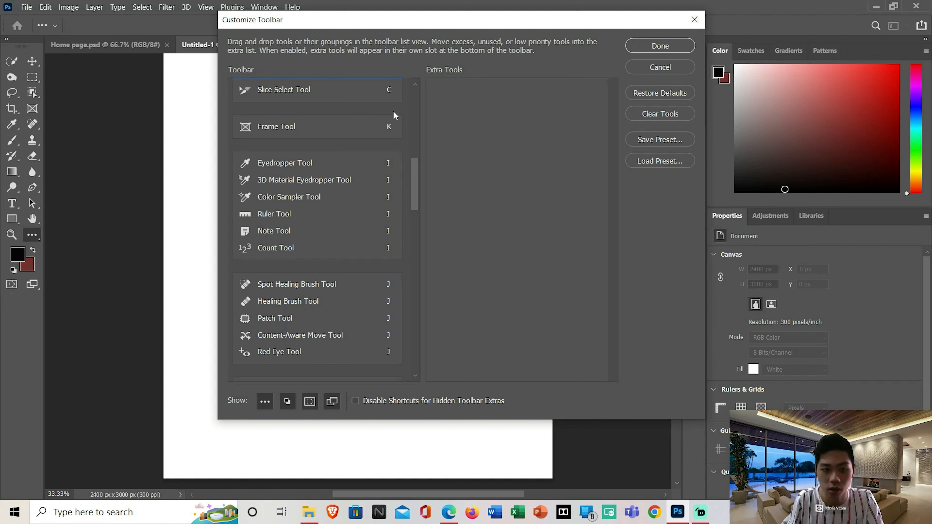
pyautogui.scroll(-5, 439, 307)
pyautogui.scroll(5, 410, 263)
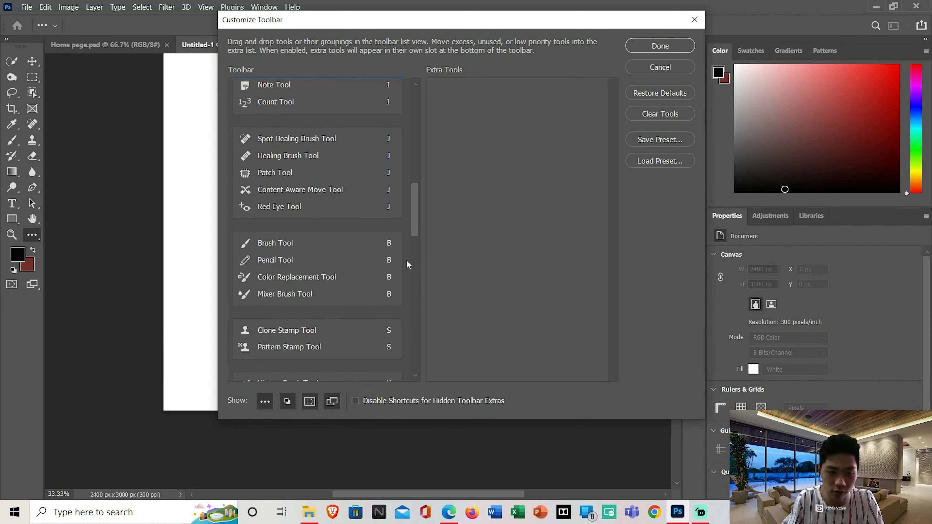
pyautogui.scroll(2, 412, 245)
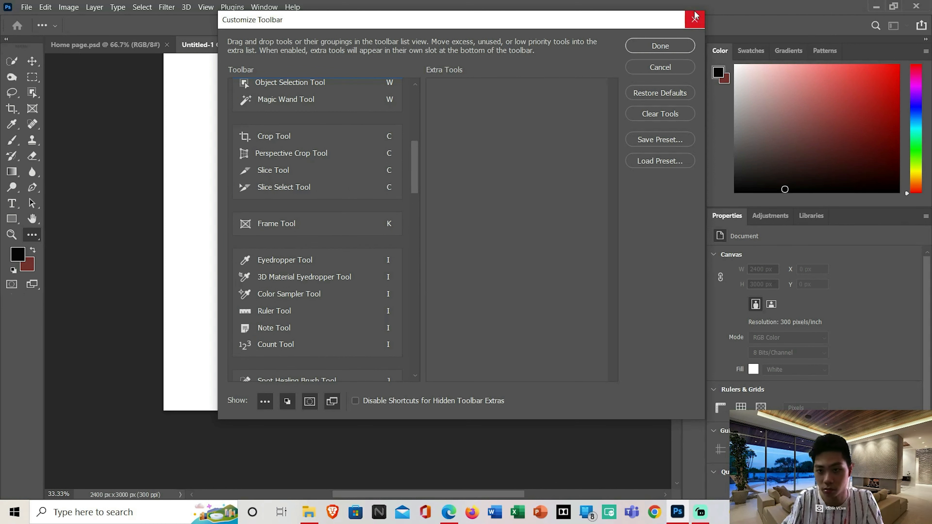
pyautogui.click(695, 20)
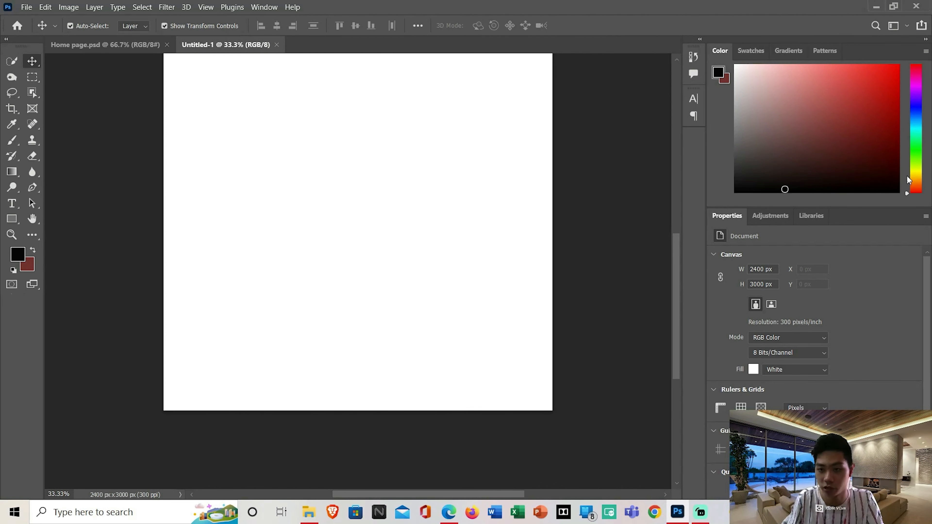
# Try the landscape orientation for the canvas without applying it, and view the available colour modes and bit depths
pyautogui.click(774, 305)
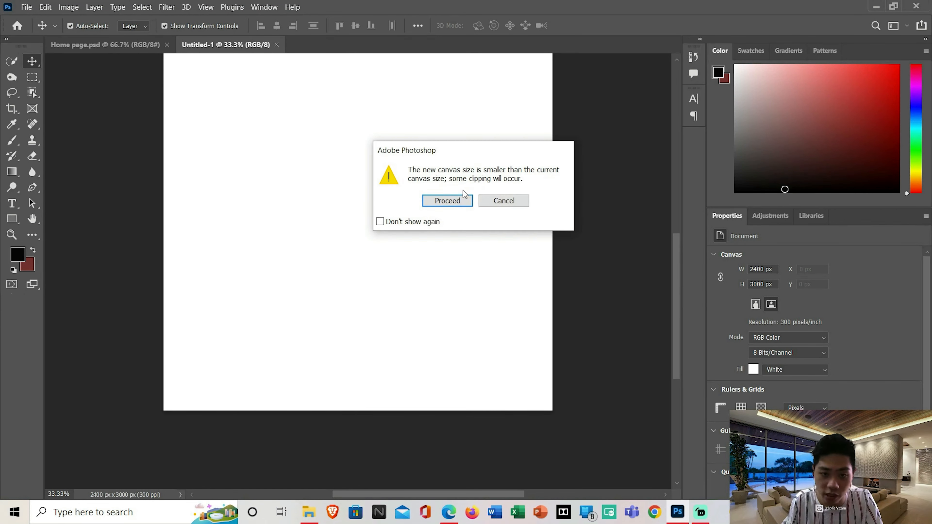
pyautogui.click(523, 202)
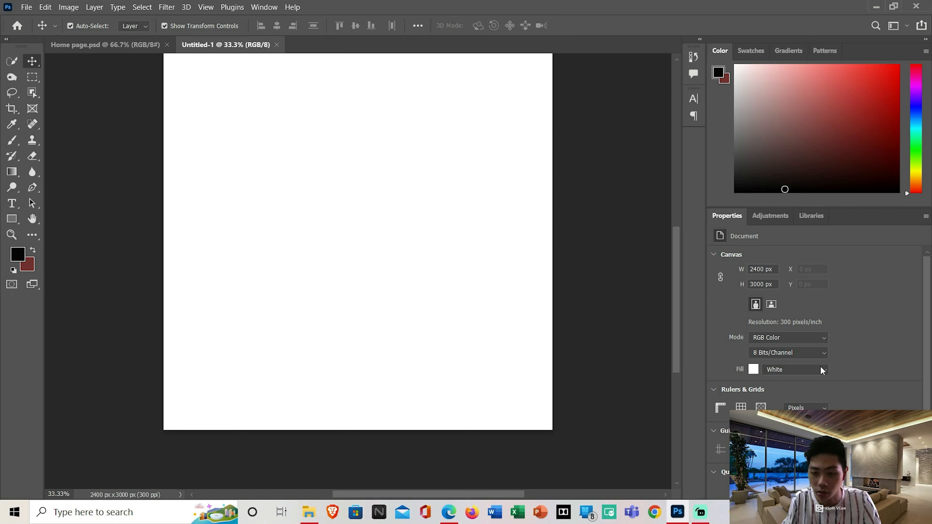
pyautogui.click(816, 340)
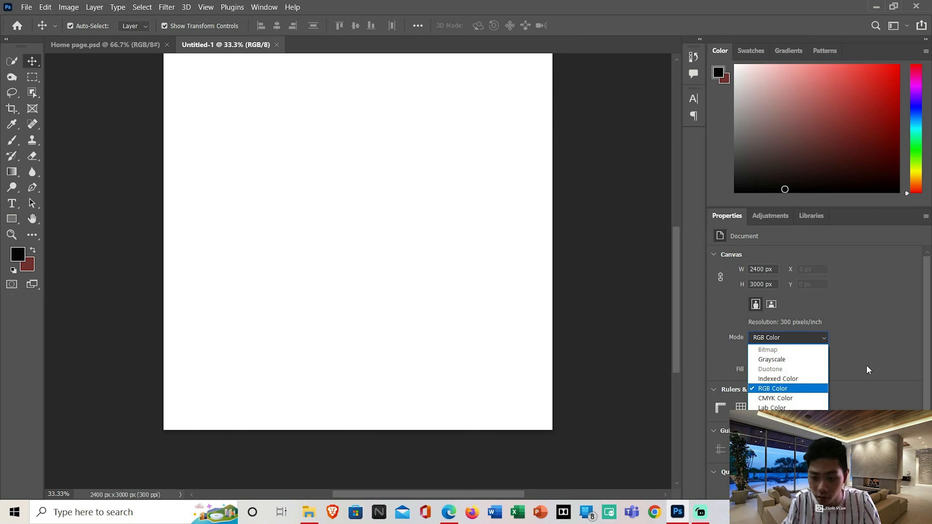
pyautogui.click(852, 363)
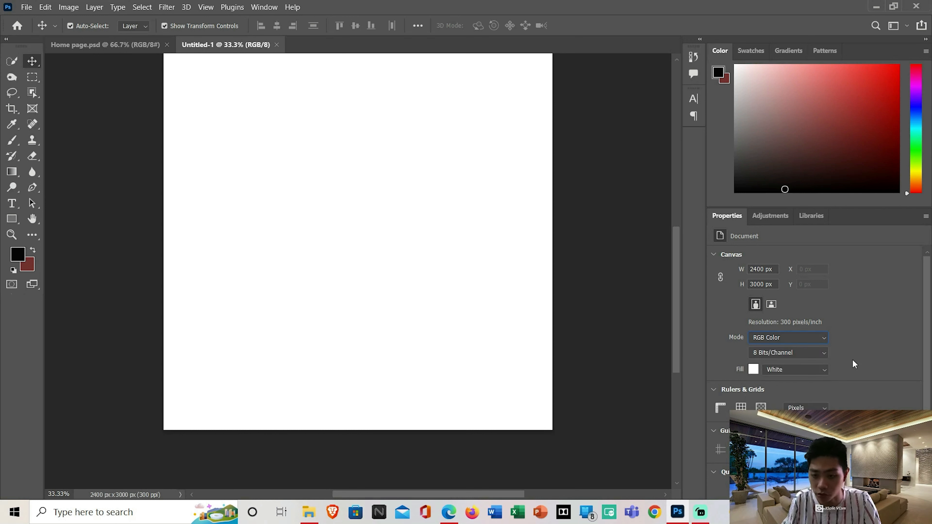
pyautogui.click(825, 352)
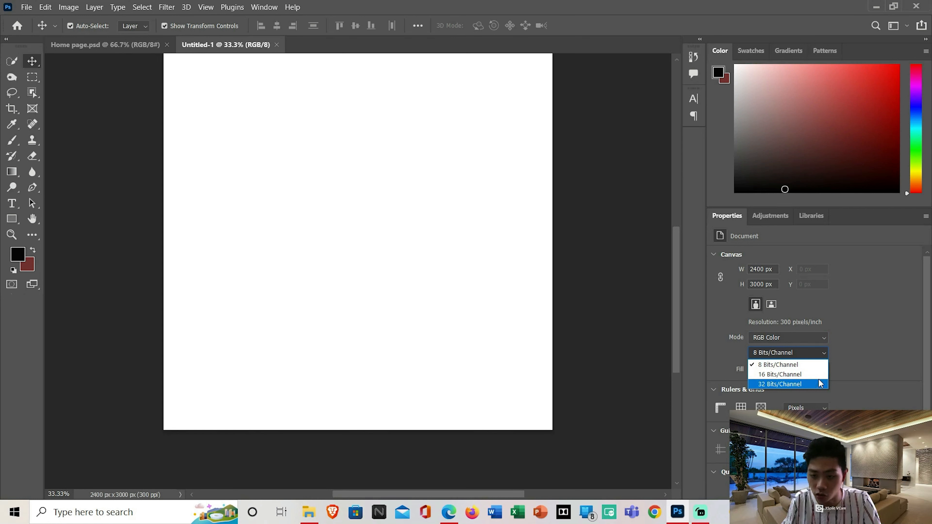
pyautogui.click(873, 347)
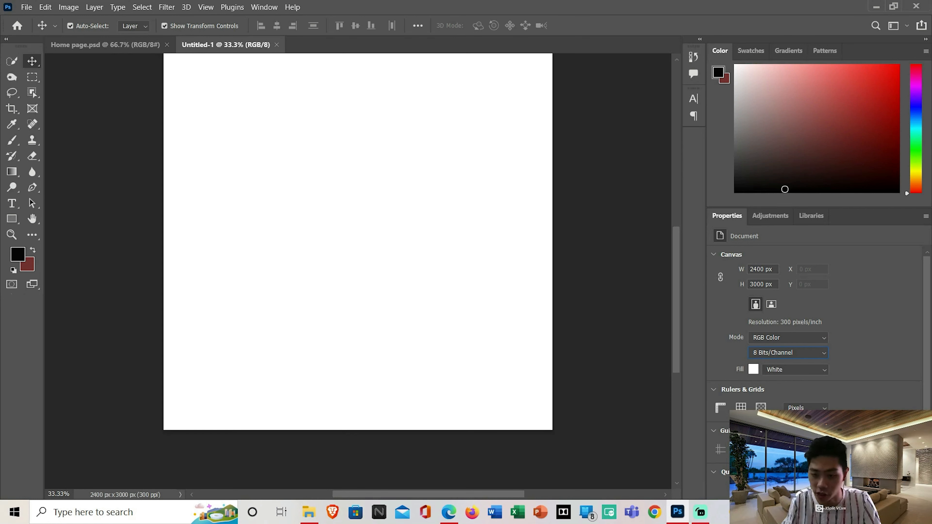
# Set the document's ruler units to Percent and glance at the available adjustments and libraries
pyautogui.scroll(-7, 809, 390)
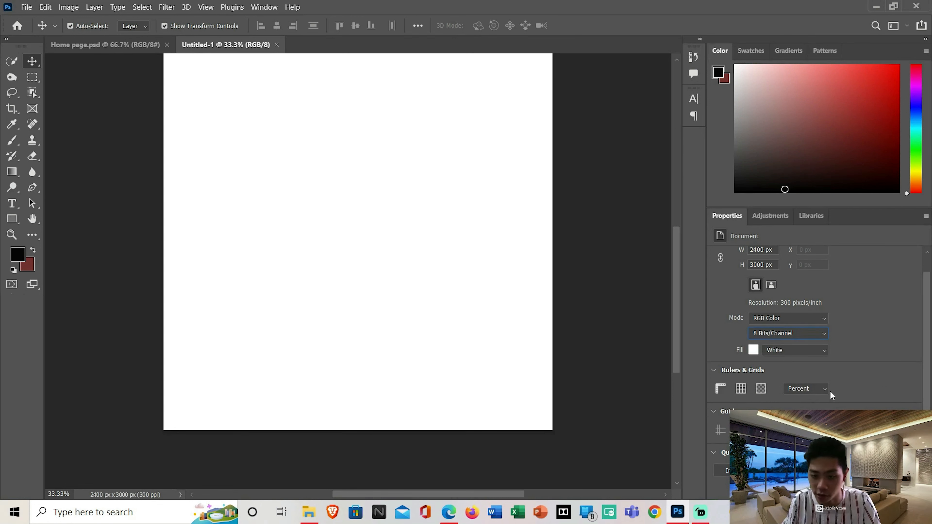
pyautogui.scroll(2, 873, 356)
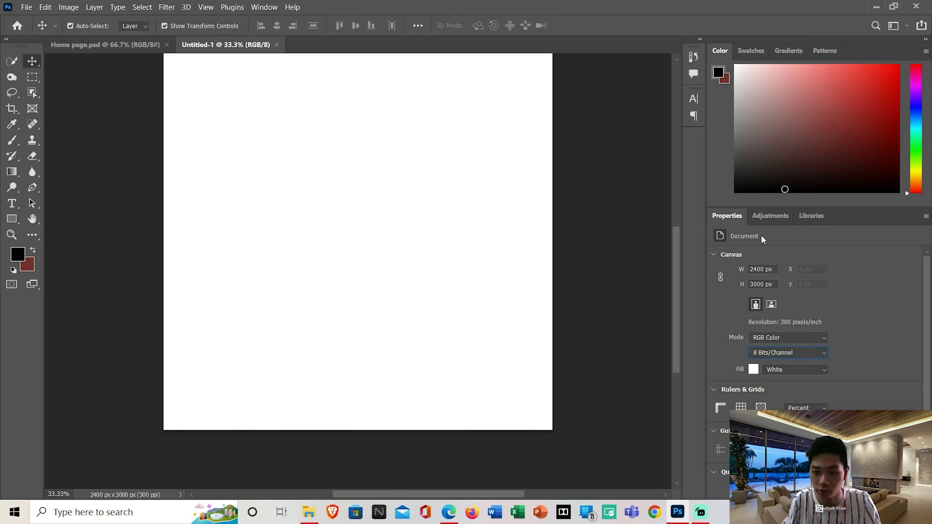
pyautogui.click(770, 216)
pyautogui.click(810, 216)
pyautogui.click(718, 222)
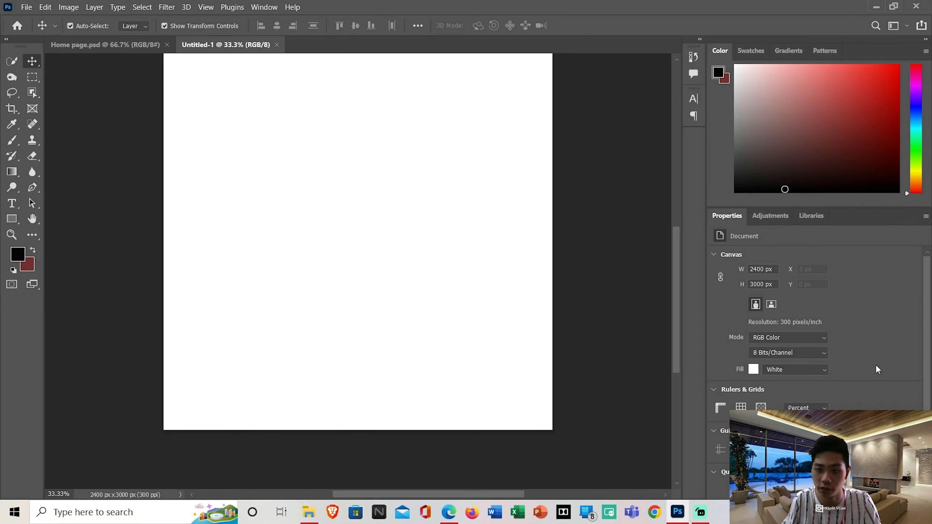
# Bring up the Home page.psd design and examine its header, navigation and food images
pyautogui.scroll(3, 296, 345)
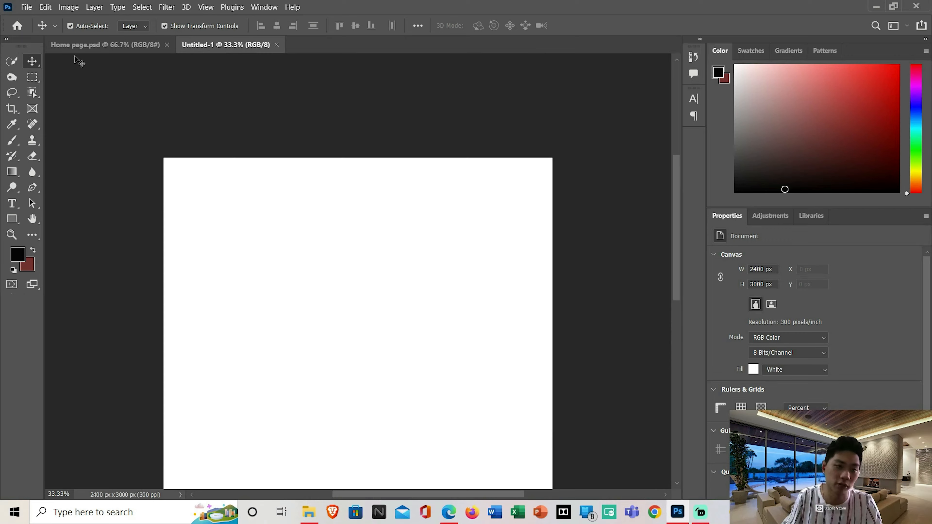
pyautogui.click(106, 44)
pyautogui.click(127, 62)
pyautogui.scroll(2, 309, 173)
pyautogui.scroll(-8, 310, 172)
pyautogui.scroll(8, 414, 215)
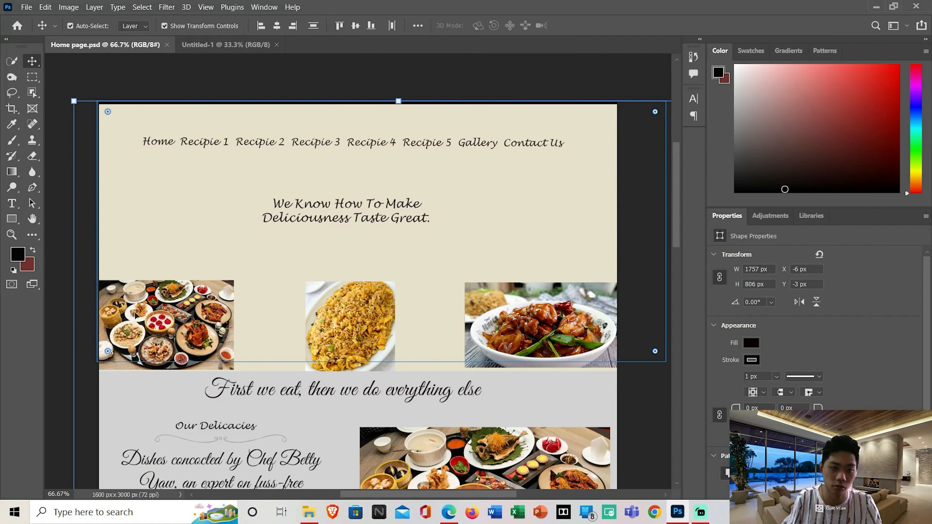
pyautogui.scroll(-3, 553, 381)
pyautogui.scroll(4, 555, 375)
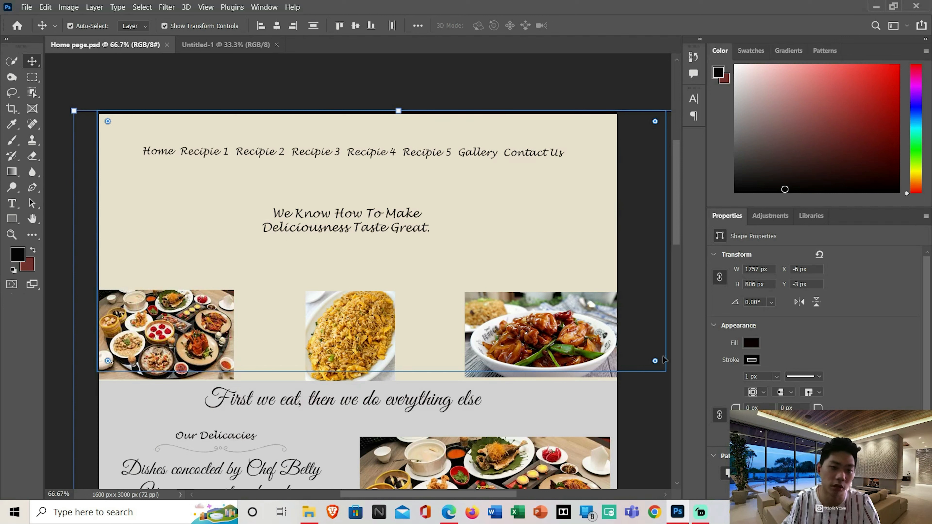
# Return to the blank Untitled-1 document and enlarge its view to 50%
pyautogui.click(210, 47)
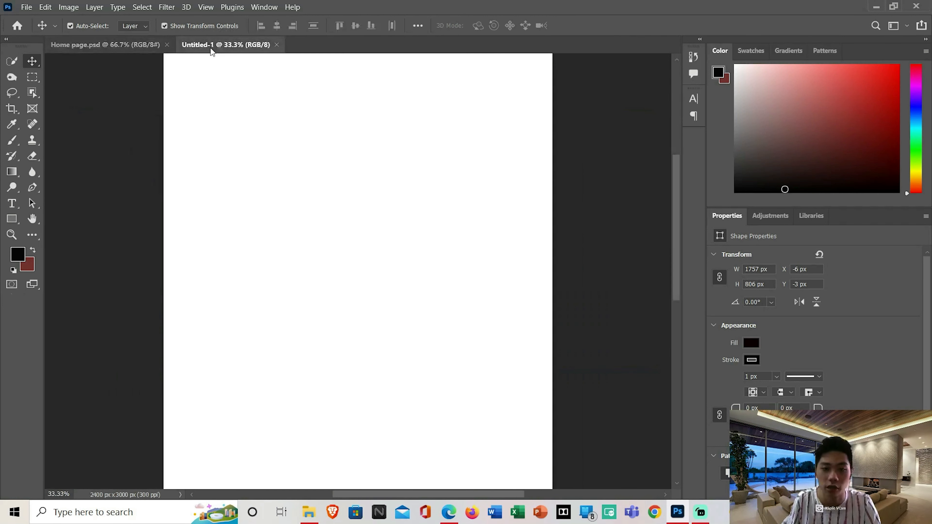
pyautogui.scroll(4, 164, 100)
pyautogui.scroll(-3, 142, 143)
pyautogui.scroll(1, 167, 139)
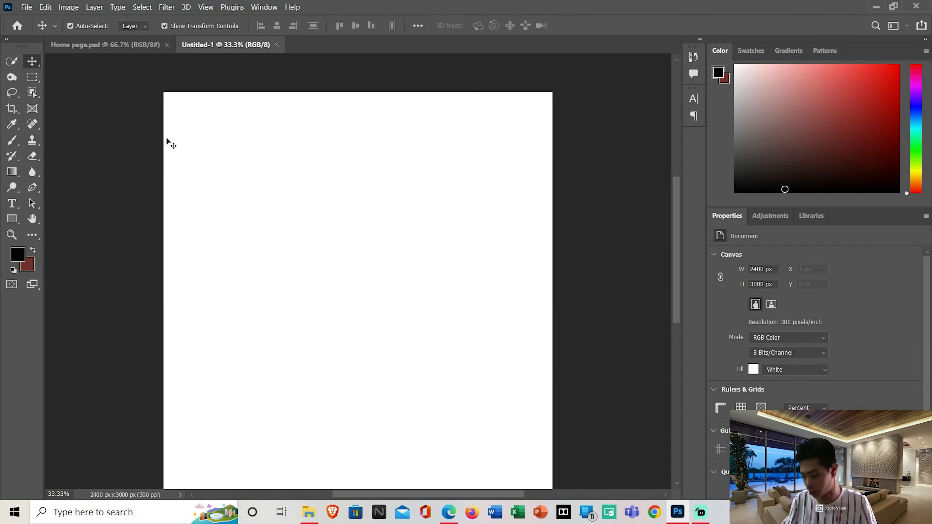
pyautogui.hotkey('ctrl', '+')
pyautogui.scroll(5, 156, 134)
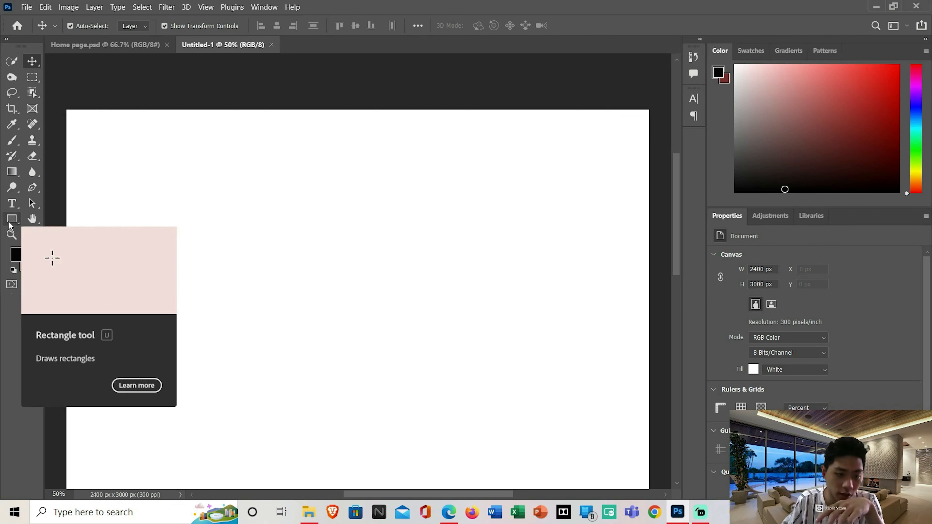
# Open the Rectangle tool's help article, read its drawing instructions, and close it
pyautogui.click(143, 385)
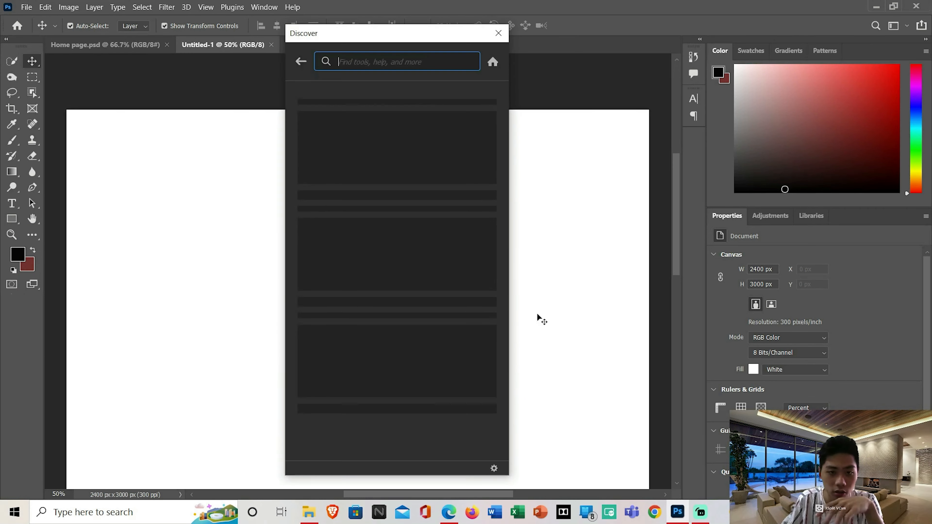
pyautogui.scroll(-5, 411, 169)
pyautogui.scroll(4, 412, 220)
pyautogui.scroll(-1, 415, 235)
pyautogui.scroll(2, 423, 268)
pyautogui.scroll(-1, 427, 281)
pyautogui.scroll(1, 428, 301)
pyautogui.scroll(-4, 397, 343)
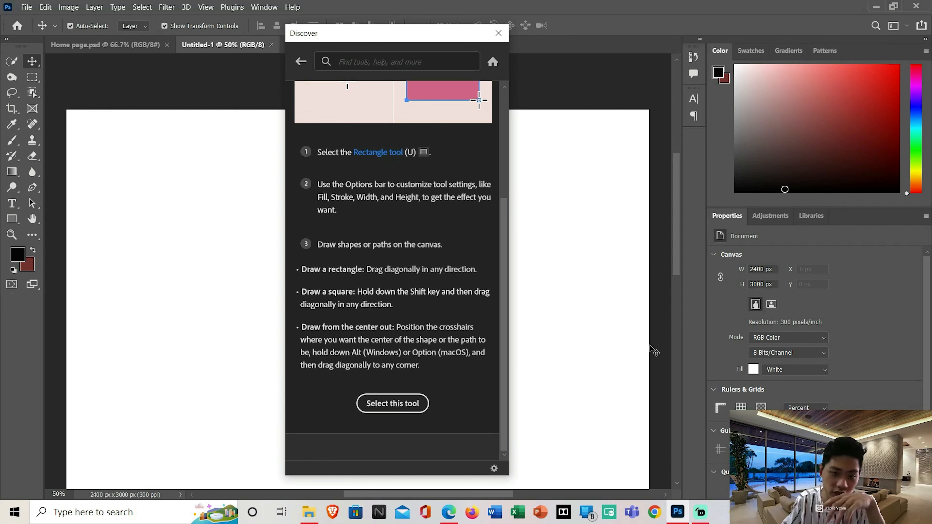
pyautogui.scroll(4, 370, 131)
pyautogui.click(498, 33)
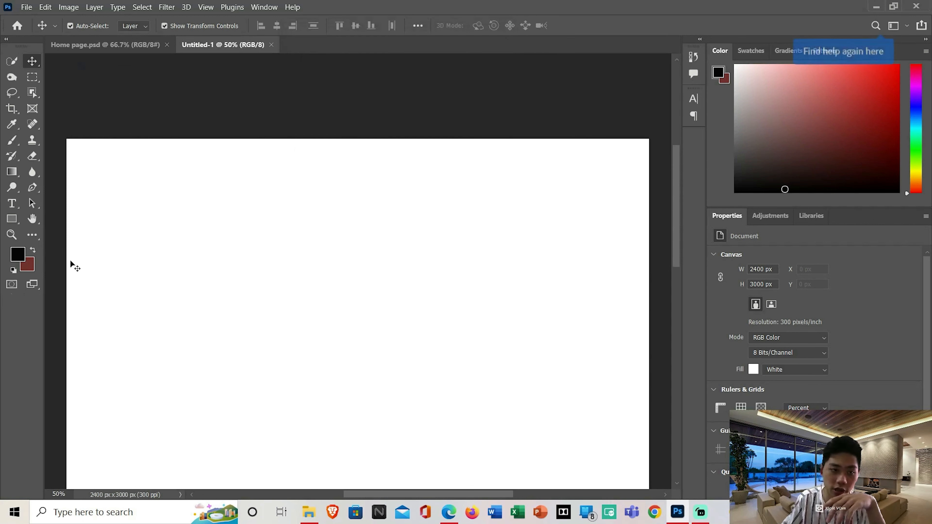
# Examine how Home page.psd is divided into coloured background sections, from the header down to the recipe blocks
pyautogui.click(116, 48)
pyautogui.scroll(1, 203, 174)
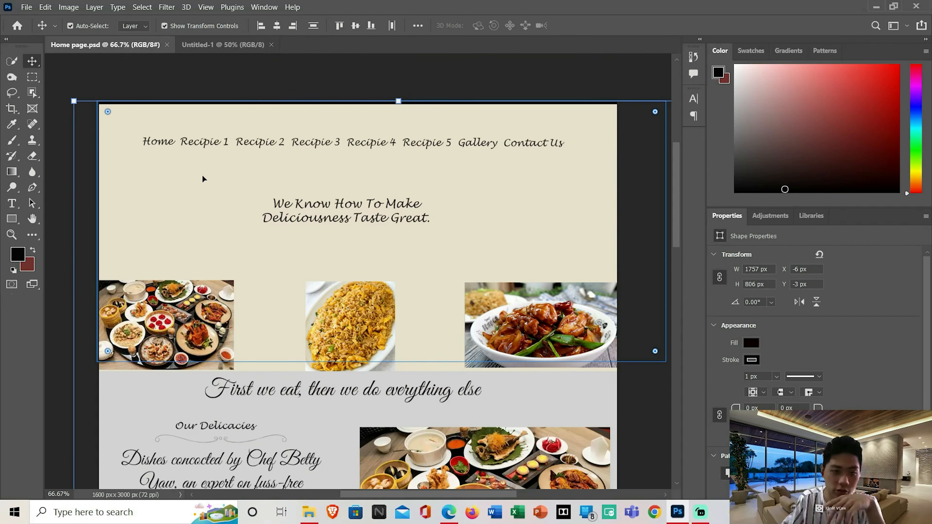
pyautogui.scroll(-5, 220, 187)
pyautogui.scroll(-5, 249, 213)
pyautogui.scroll(6, 259, 223)
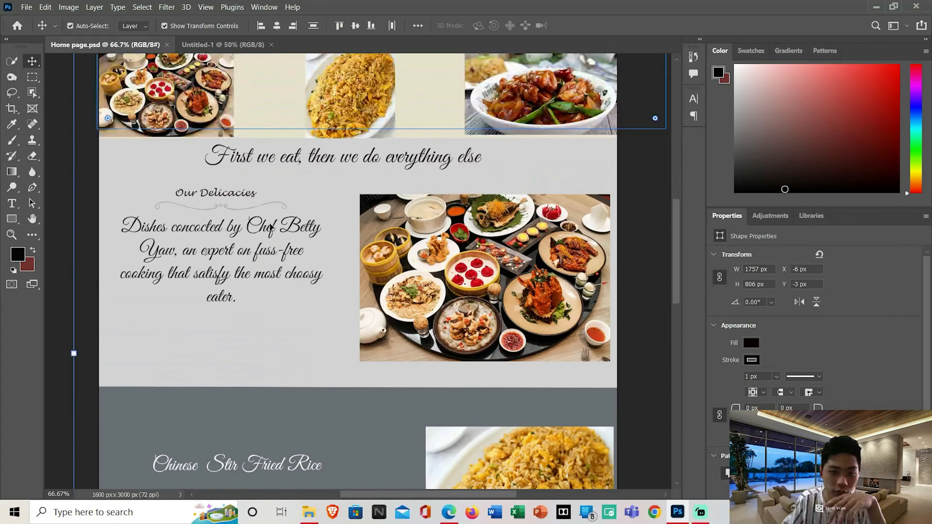
pyautogui.scroll(-5, 286, 302)
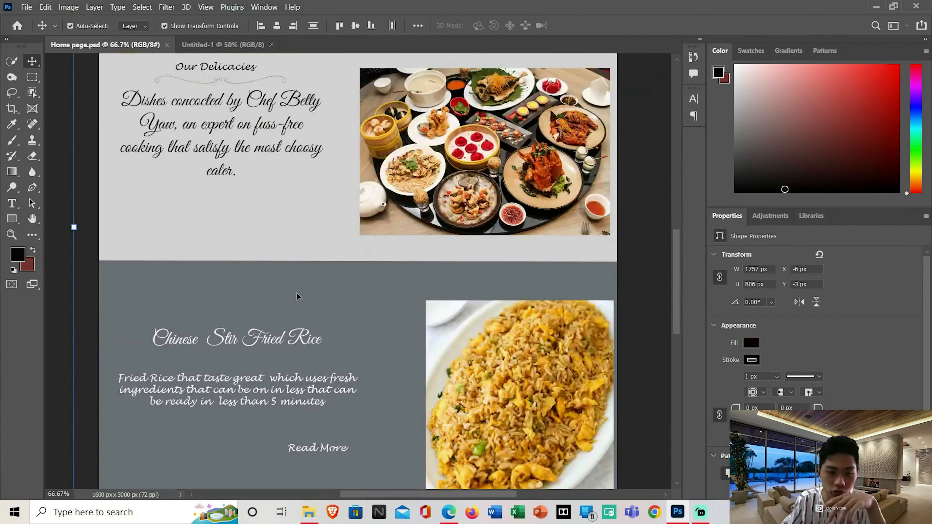
pyautogui.scroll(-3, 373, 306)
pyautogui.scroll(4, 376, 304)
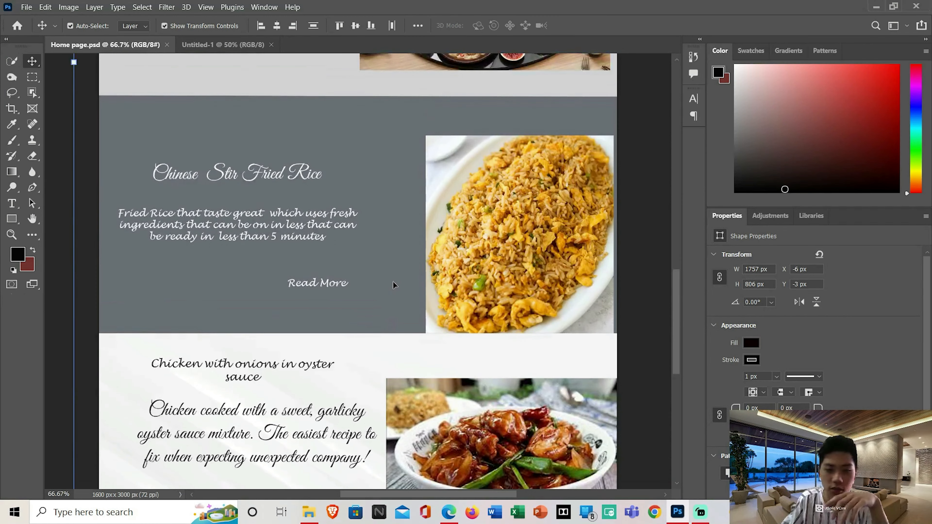
pyautogui.scroll(5, 410, 278)
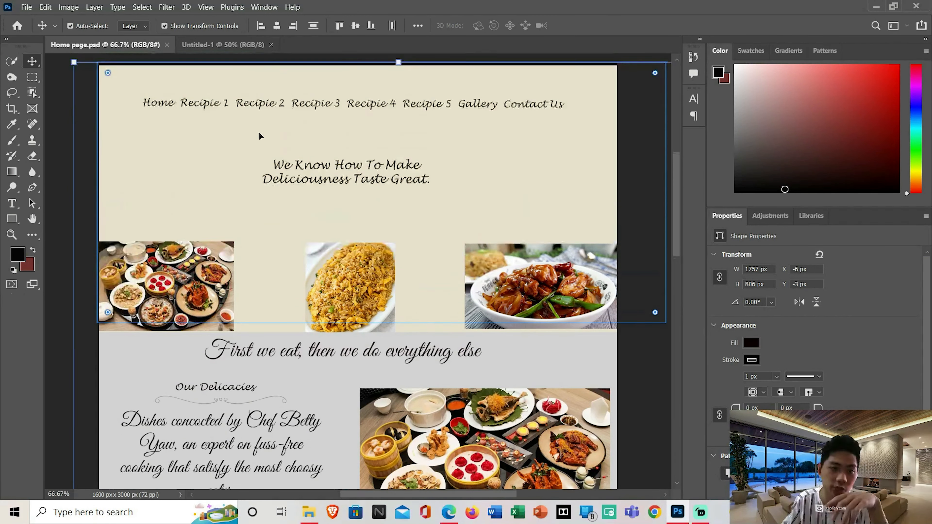
# Draw a black rectangle of about 2390 × 983 px across the top of the Untitled-1 canvas with the Rectangle Tool
pyautogui.click(198, 45)
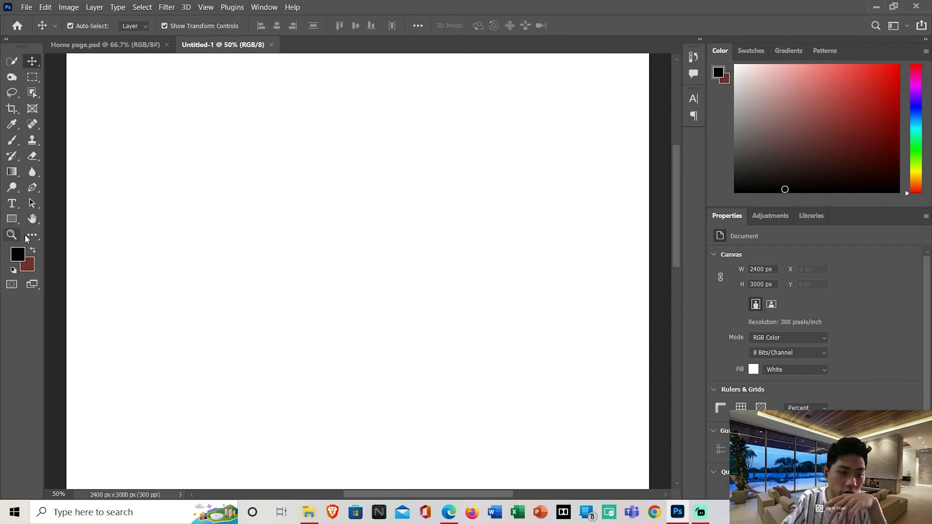
pyautogui.click(11, 217)
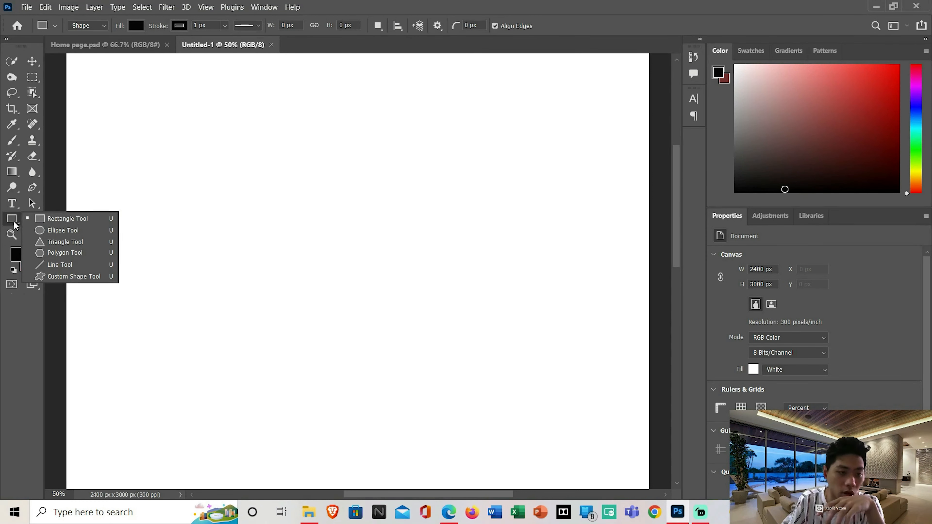
pyautogui.click(100, 225)
pyautogui.scroll(5, 312, 136)
pyautogui.scroll(-1, 216, 187)
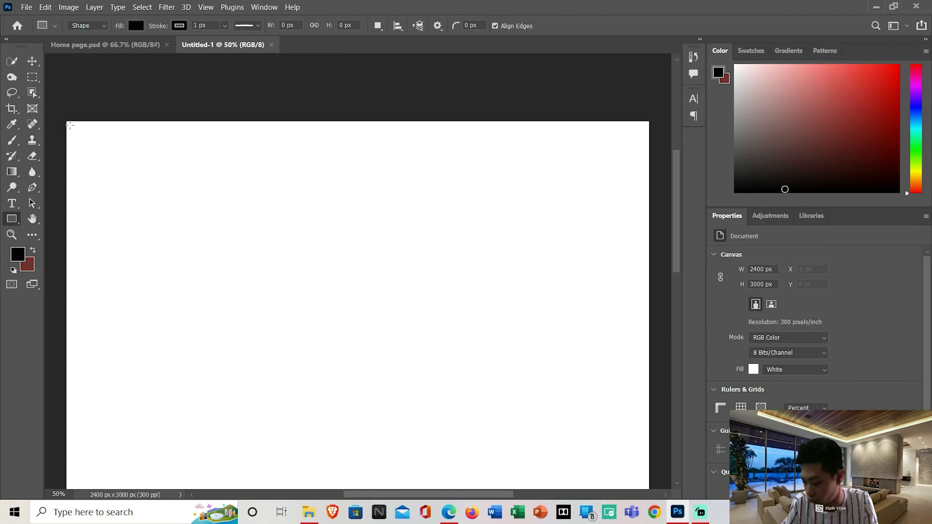
pyautogui.moveTo(68, 124); pyautogui.dragTo(647, 361)
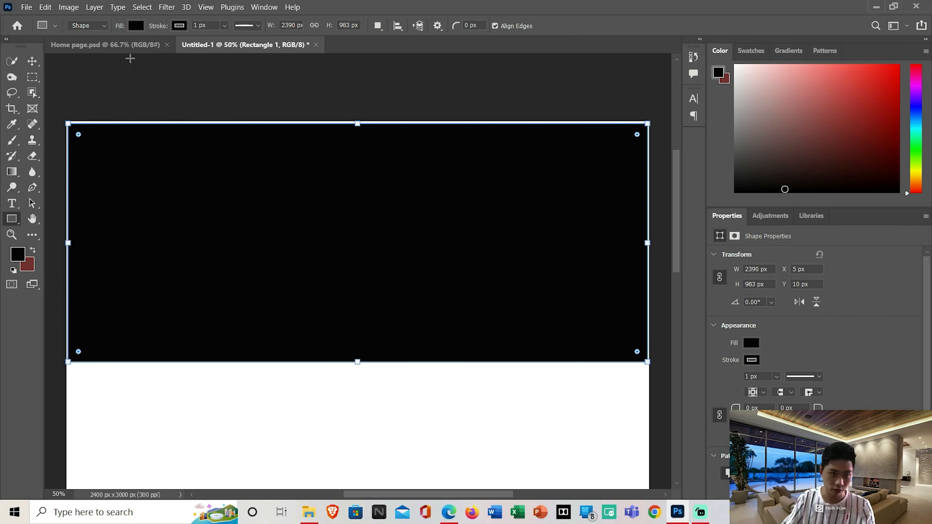
# Try recently used yellow and reddish-brown colours as the rectangle's fill
pyautogui.click(69, 7)
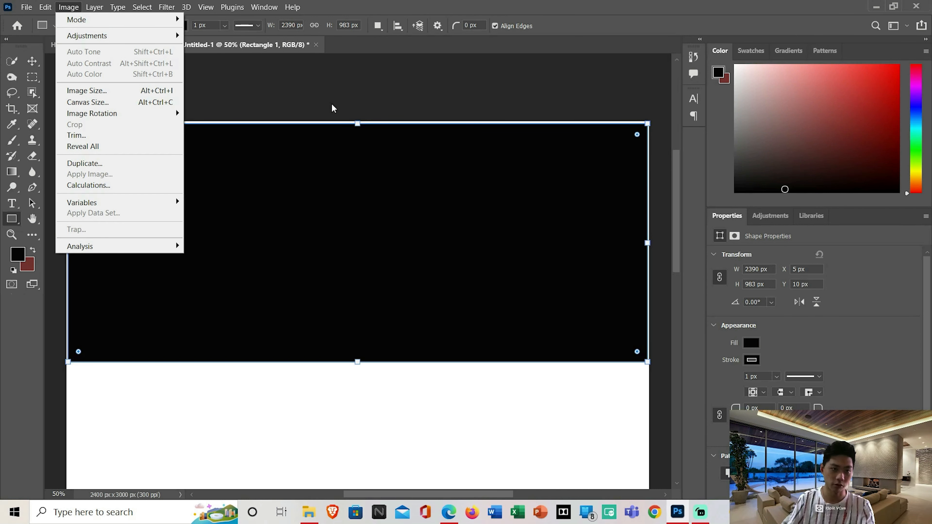
pyautogui.click(318, 86)
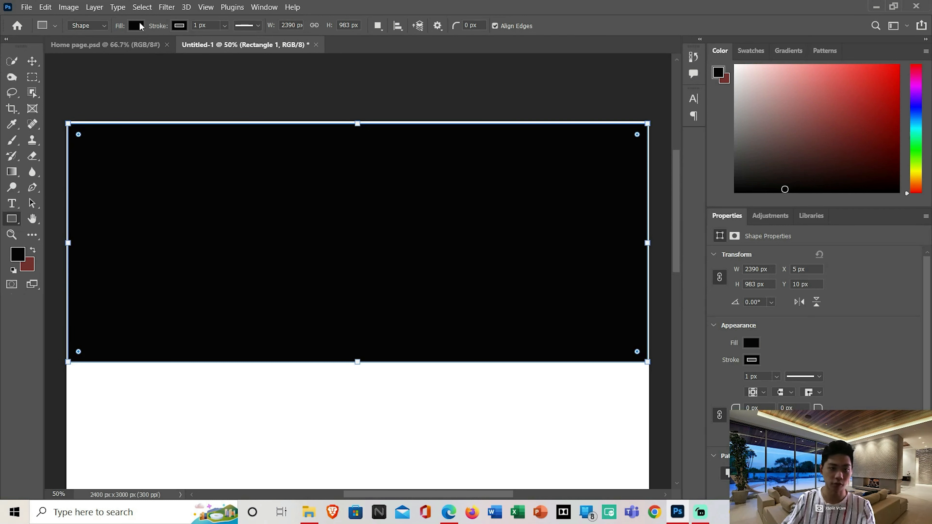
pyautogui.click(136, 25)
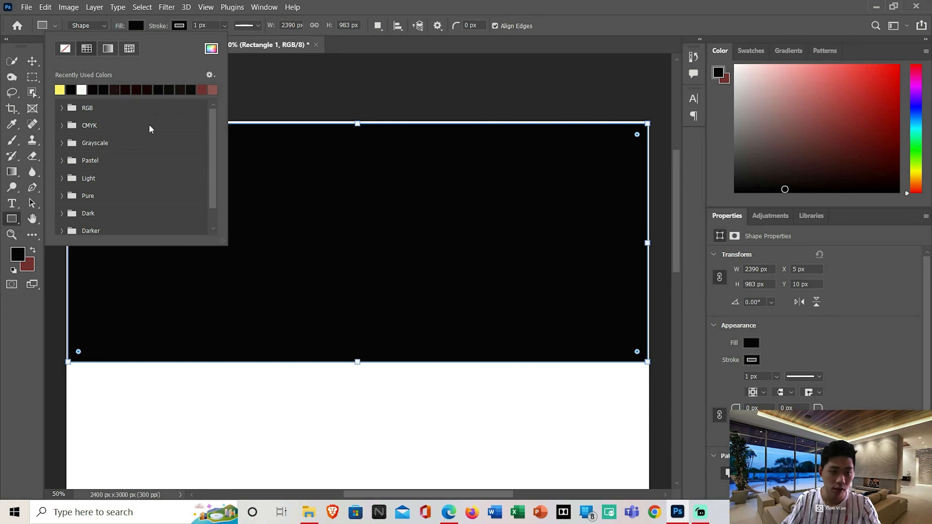
pyautogui.click(93, 90)
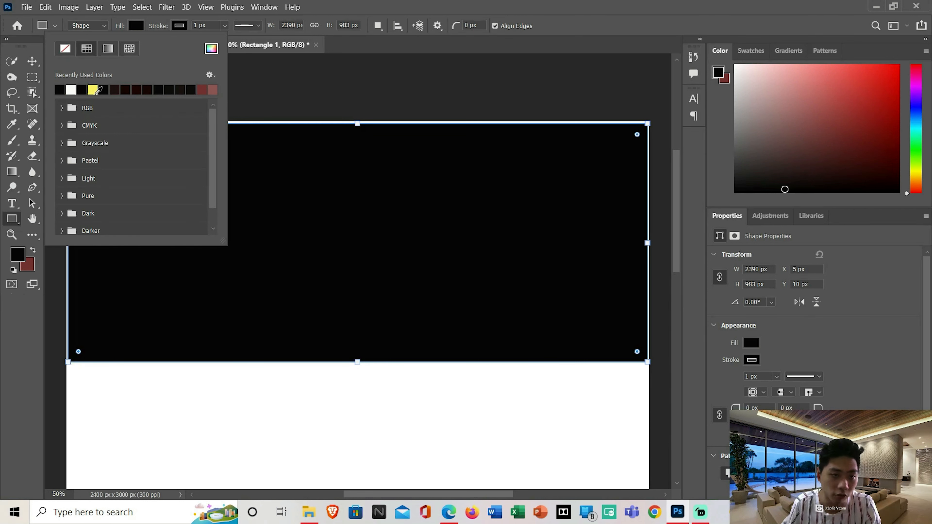
pyautogui.click(96, 89)
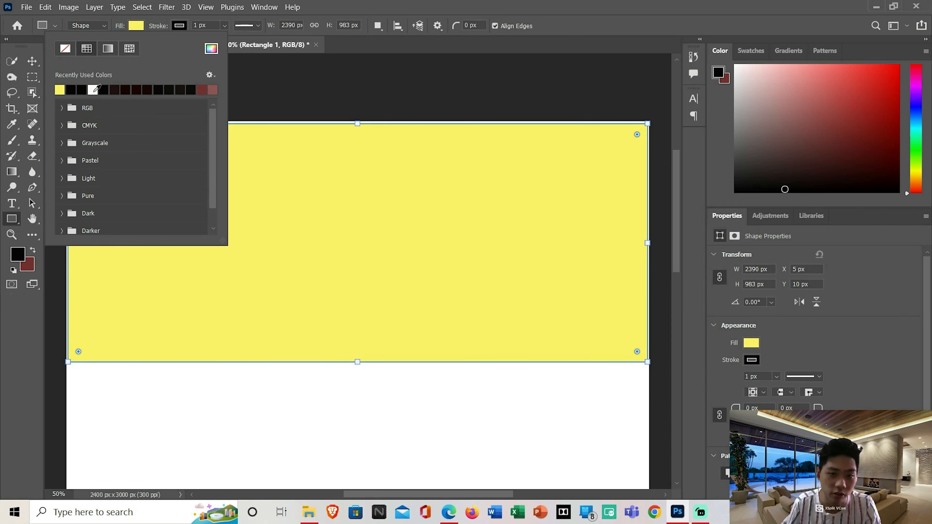
pyautogui.click(202, 89)
pyautogui.click(212, 89)
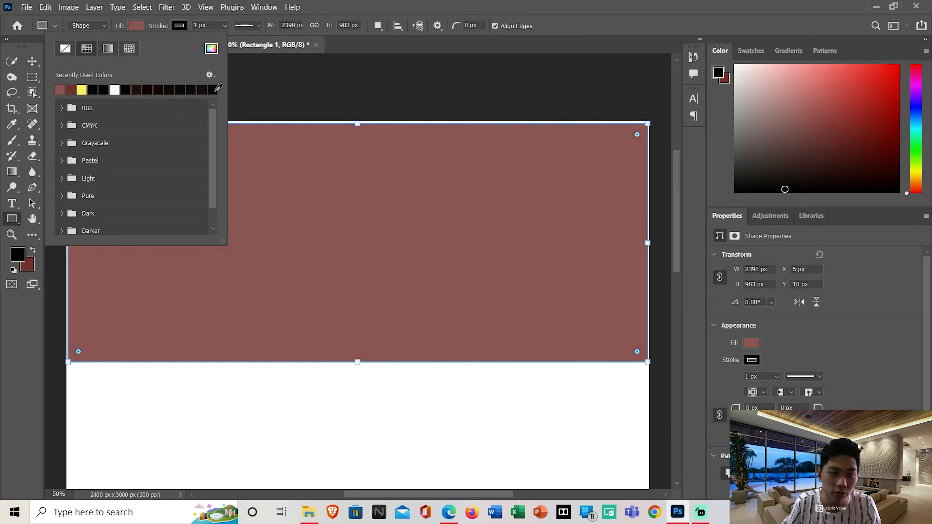
# Expand the Pure swatch group and try its magenta and orange swatches as the rectangle's fill
pyautogui.scroll(-1, 112, 126)
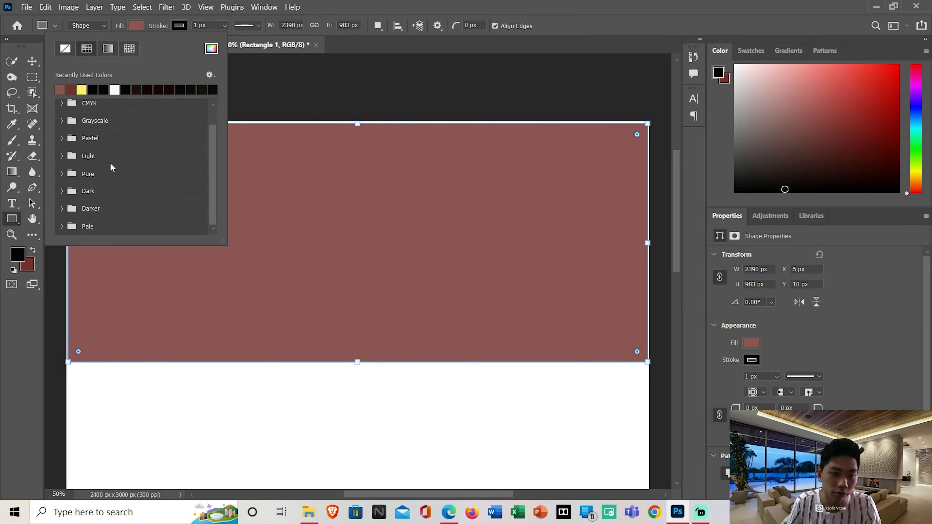
pyautogui.click(85, 175)
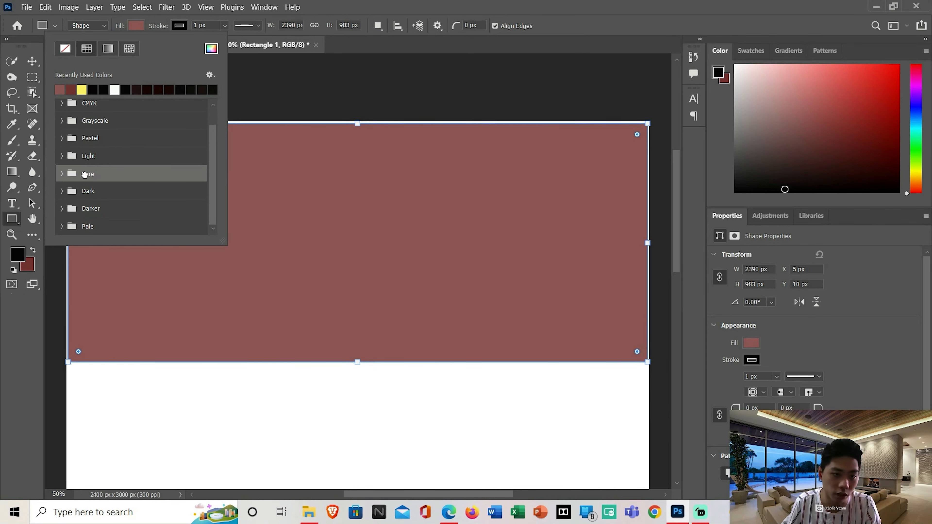
pyautogui.click(60, 174)
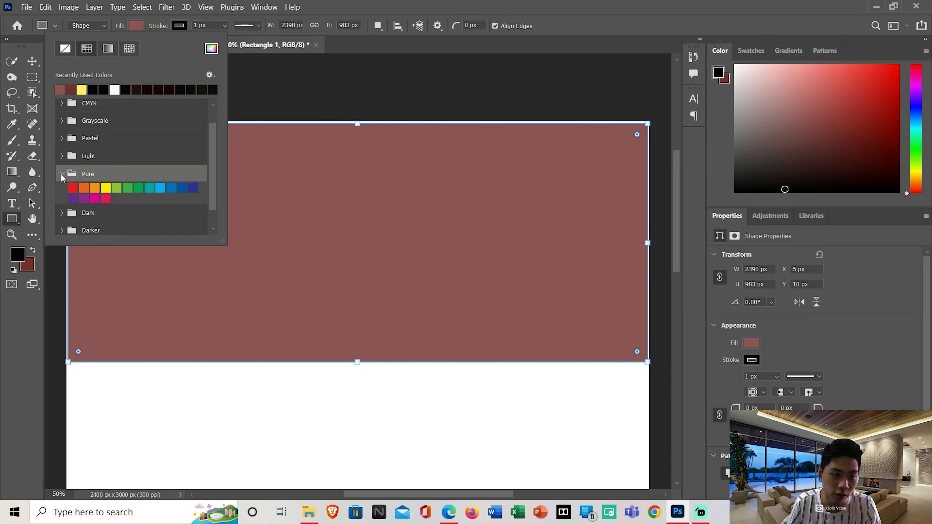
pyautogui.click(106, 198)
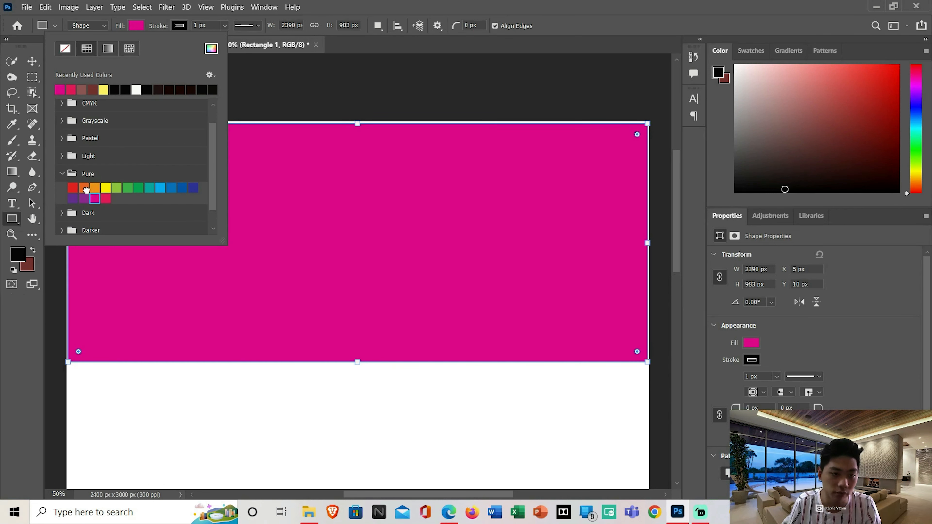
pyautogui.click(84, 187)
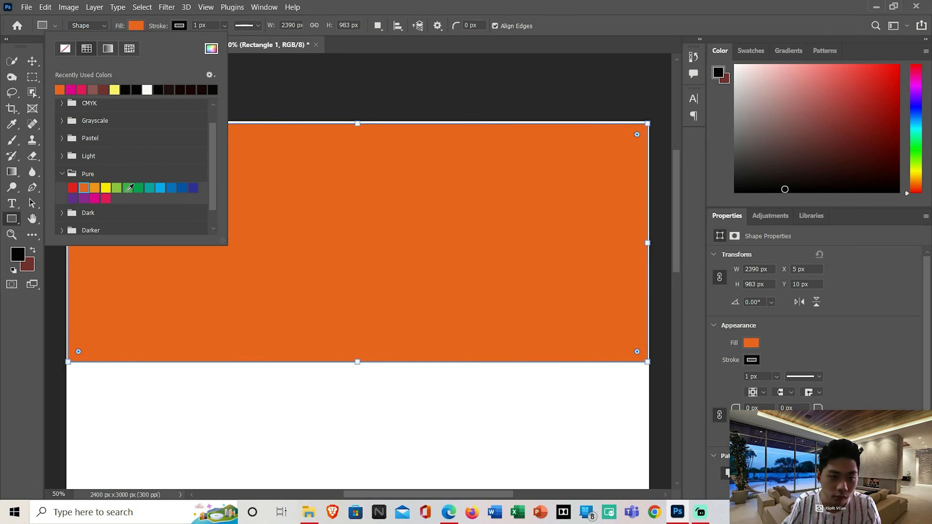
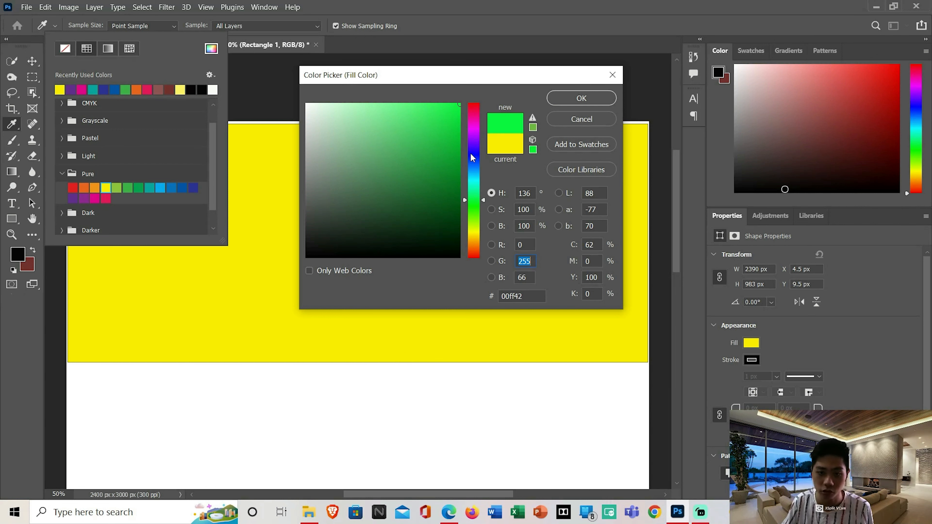
# Shift the fill colour's hue from green to yellow-green at 71° in the Color Picker
pyautogui.moveTo(464, 201)
pyautogui.mouseDown()
pyautogui.moveTo(464, 174)
pyautogui.moveTo(465, 198)
pyautogui.mouseUp()
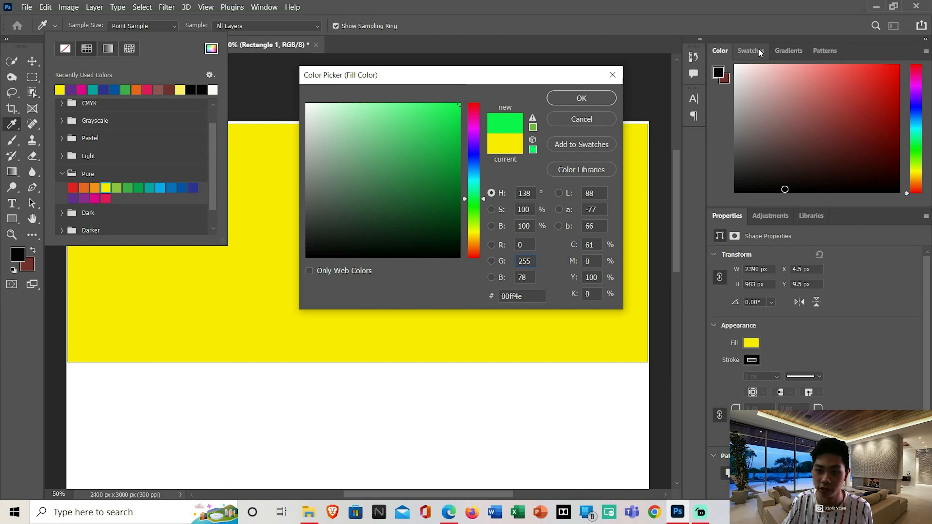
pyautogui.click(751, 51)
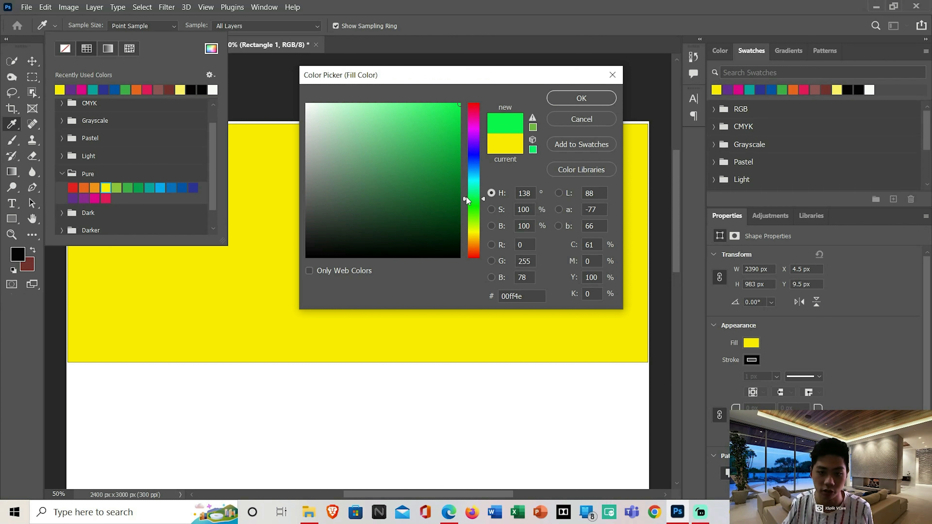
pyautogui.moveTo(465, 196); pyautogui.dragTo(466, 230)
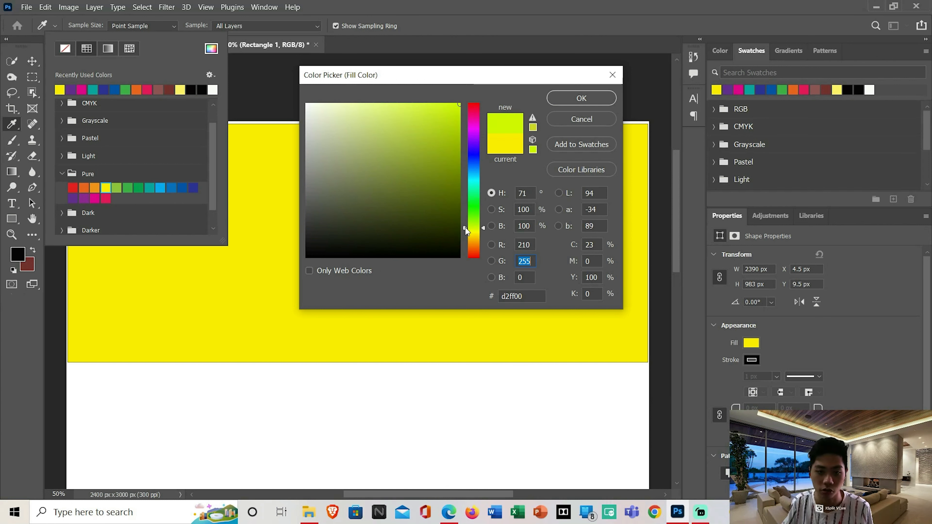
# Pick a muted yellow-green shade of about #c2d666 and apply it as the rectangle's fill
pyautogui.click(358, 126)
pyautogui.moveTo(358, 125)
pyautogui.mouseDown()
pyautogui.moveTo(408, 114)
pyautogui.moveTo(425, 137)
pyautogui.moveTo(439, 112)
pyautogui.moveTo(444, 157)
pyautogui.moveTo(404, 108)
pyautogui.moveTo(422, 165)
pyautogui.moveTo(395, 129)
pyautogui.moveTo(439, 135)
pyautogui.moveTo(407, 126)
pyautogui.moveTo(416, 146)
pyautogui.moveTo(395, 201)
pyautogui.moveTo(360, 127)
pyautogui.moveTo(358, 100)
pyautogui.mouseUp()
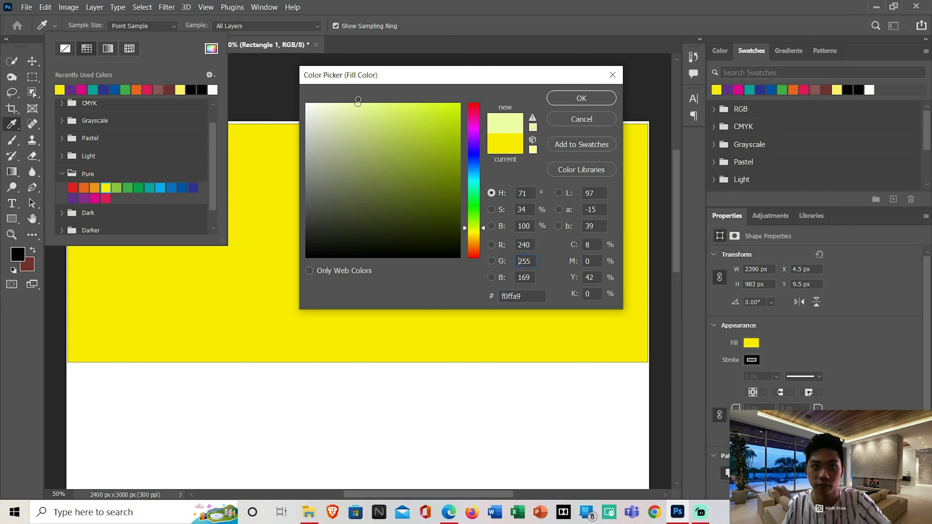
pyautogui.moveTo(359, 100)
pyautogui.mouseDown()
pyautogui.moveTo(449, 152)
pyautogui.moveTo(457, 122)
pyautogui.moveTo(449, 129)
pyautogui.moveTo(451, 115)
pyautogui.moveTo(425, 134)
pyautogui.moveTo(428, 120)
pyautogui.mouseUp()
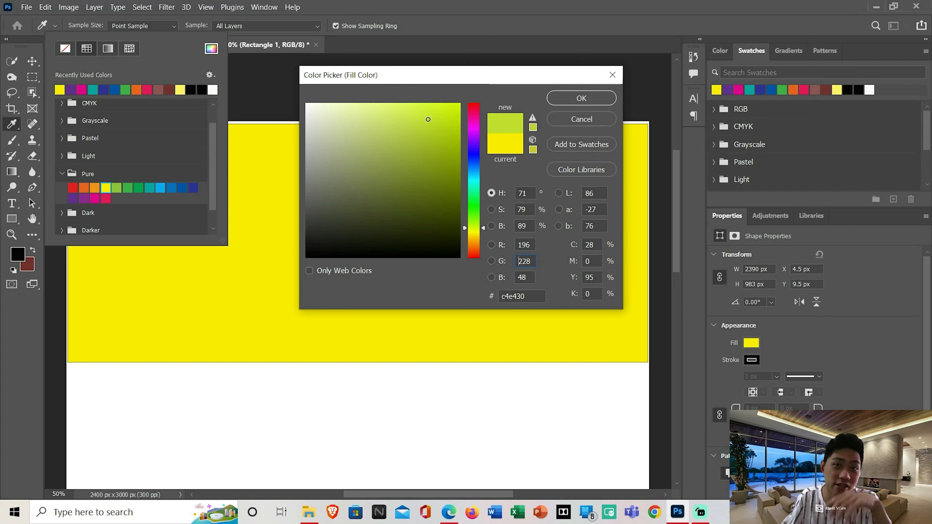
pyautogui.moveTo(428, 120)
pyautogui.mouseDown()
pyautogui.moveTo(377, 121)
pyautogui.moveTo(406, 144)
pyautogui.moveTo(386, 128)
pyautogui.mouseUp()
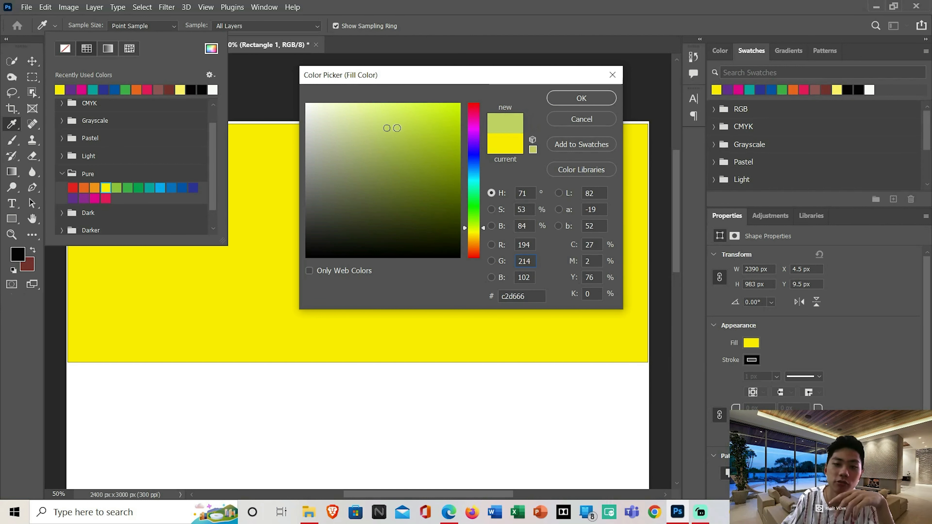
pyautogui.click(593, 98)
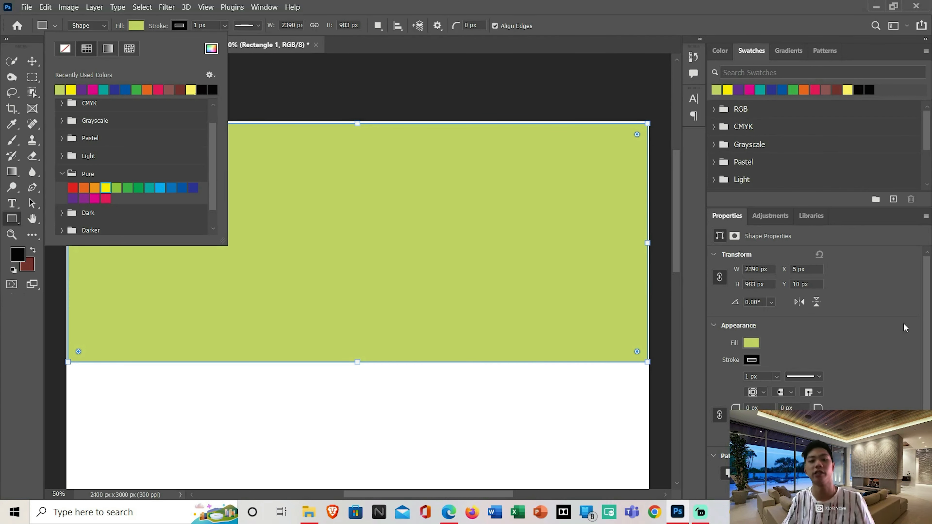
pyautogui.click(495, 90)
pyautogui.press('Escape')
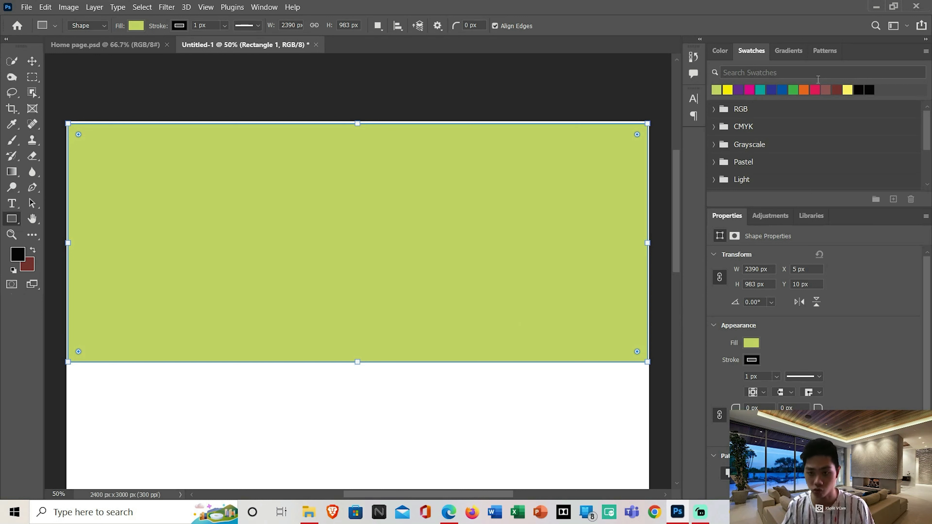
pyautogui.click(721, 52)
pyautogui.click(750, 52)
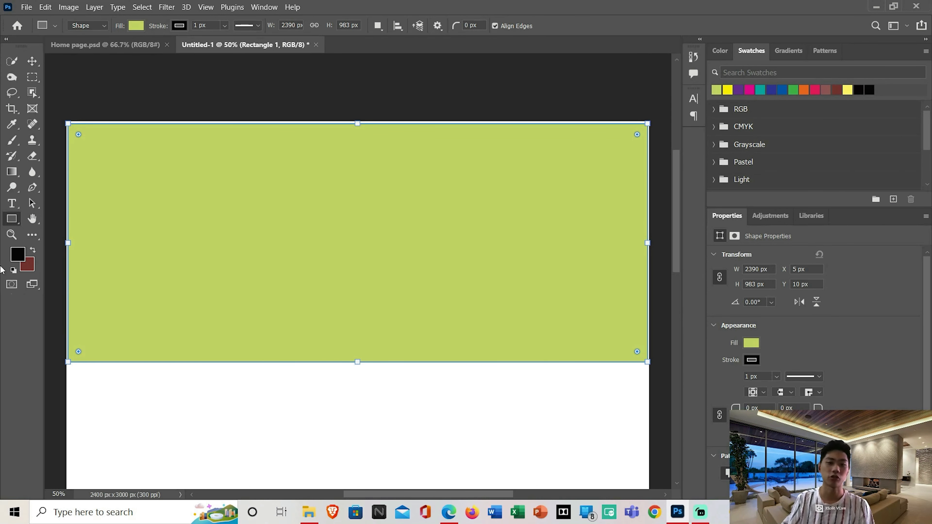
# Create a paragraph text box filling the green rectangle with the Horizontal Type Tool
pyautogui.hscroll(1, 274, 447)
pyautogui.scroll(2, 321, 423)
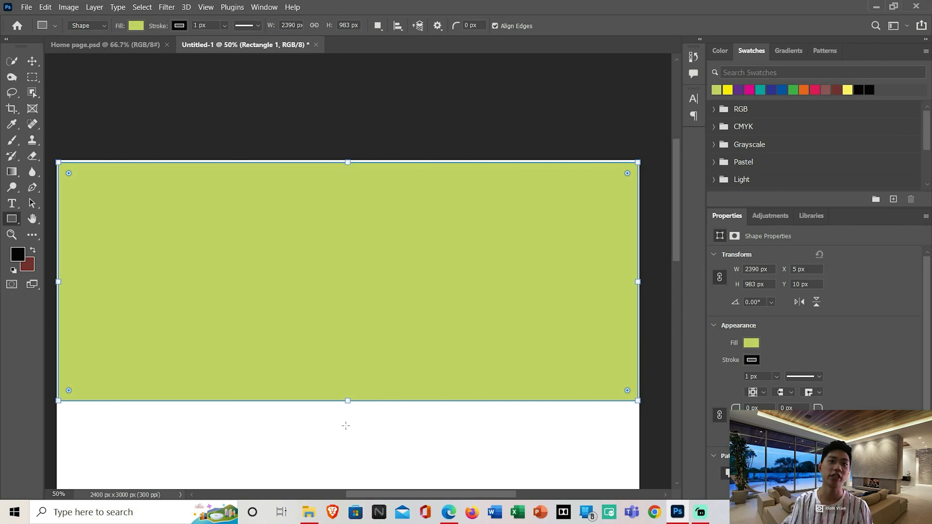
pyautogui.click(12, 203)
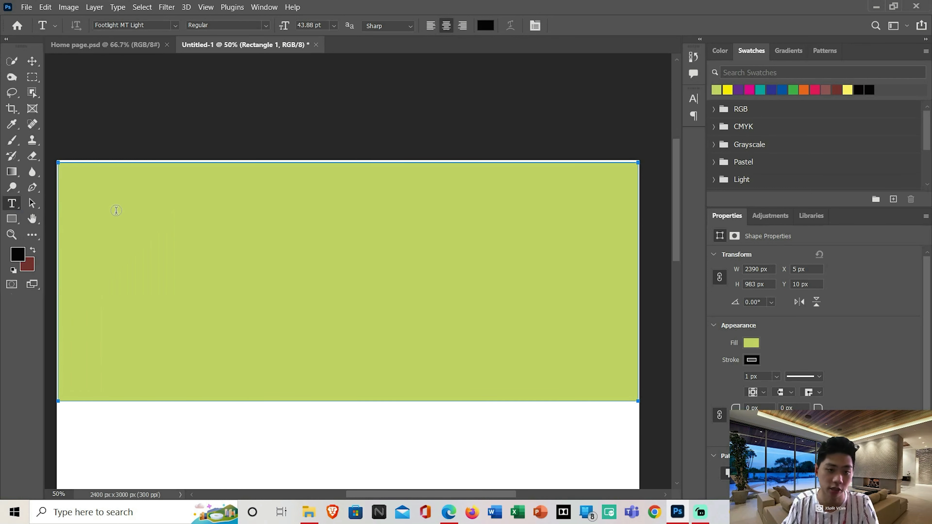
pyautogui.click(112, 202)
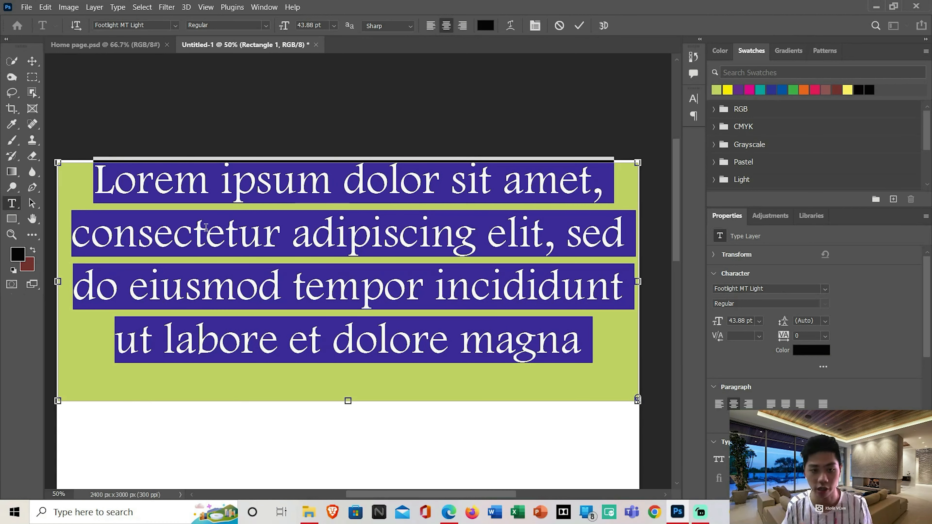
# Examine the navigation menu text in the header of Home page.psd and return to Untitled-1
pyautogui.click(114, 52)
pyautogui.scroll(3, 646, 87)
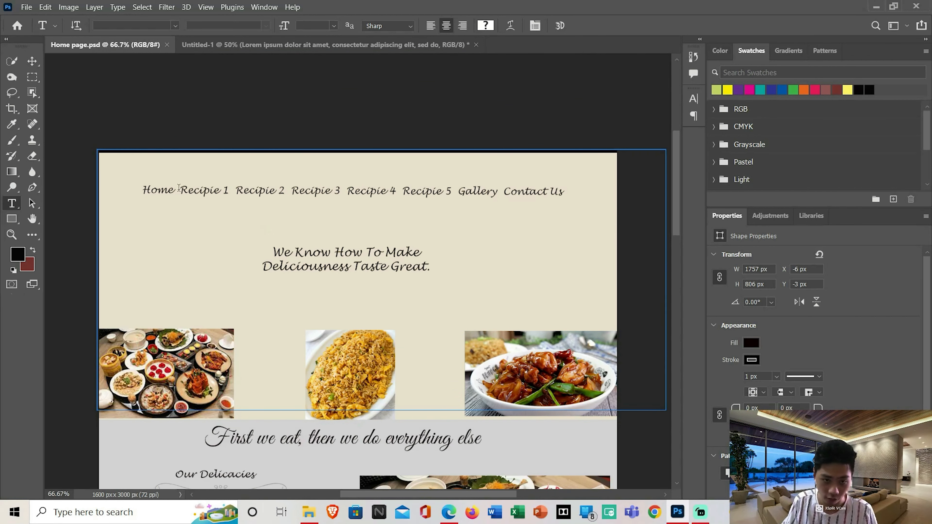
pyautogui.click(288, 51)
pyautogui.click(105, 45)
pyautogui.scroll(1, 225, 173)
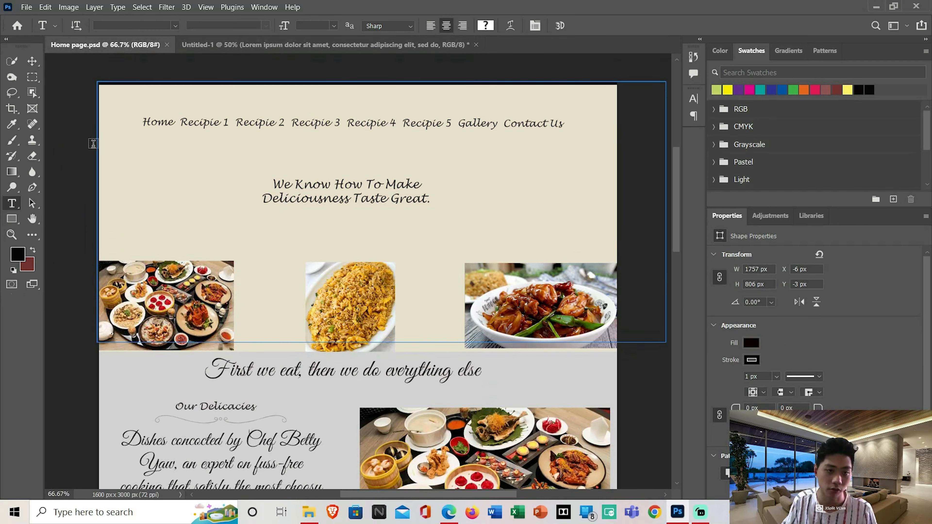
pyautogui.click(330, 44)
pyautogui.scroll(2, 255, 143)
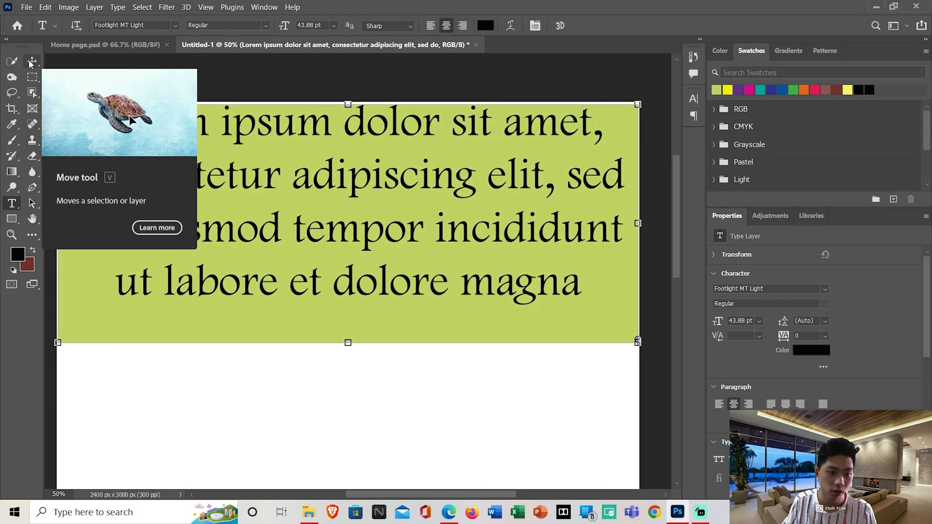
# Replace all the placeholder text in the rectangle's text box with "Home"
pyautogui.click(248, 217)
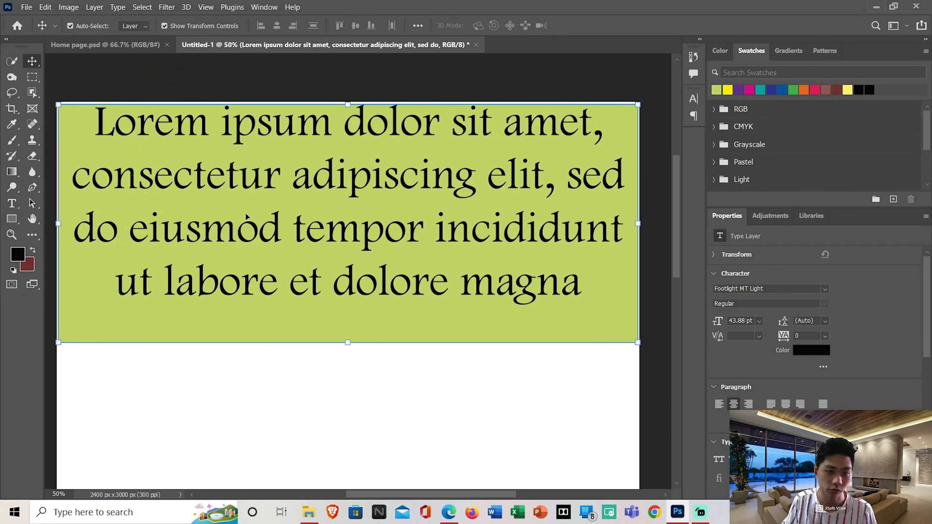
pyautogui.hotkey('ctrl', 'a')
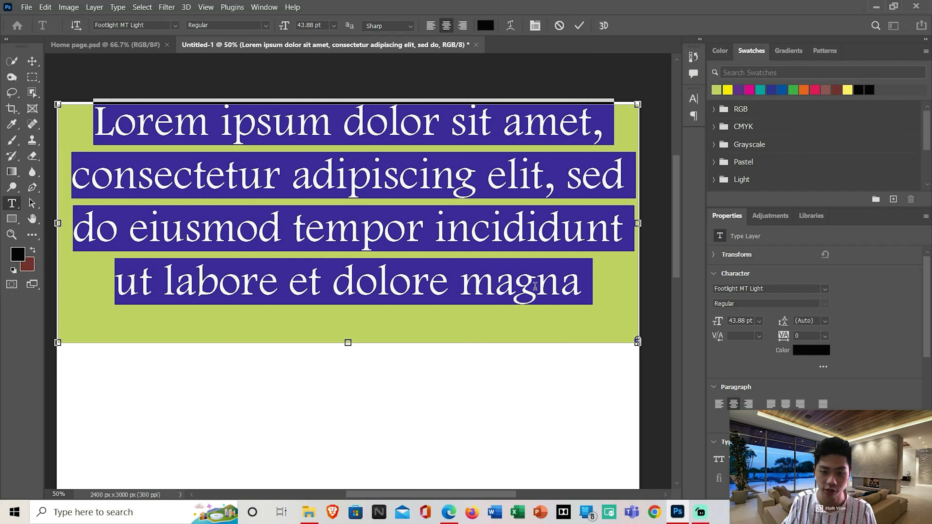
pyautogui.press('BackSpace')
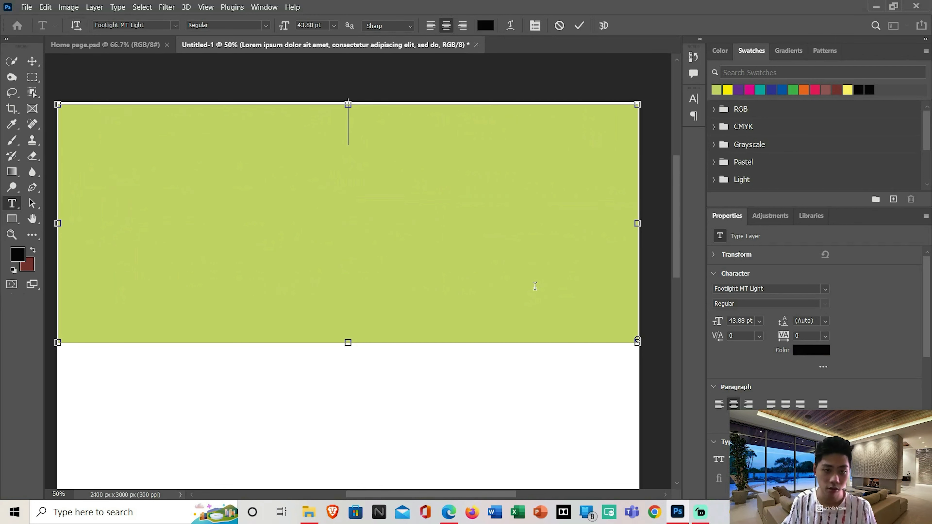
pyautogui.write('Hop')
pyautogui.press('BackSpace')
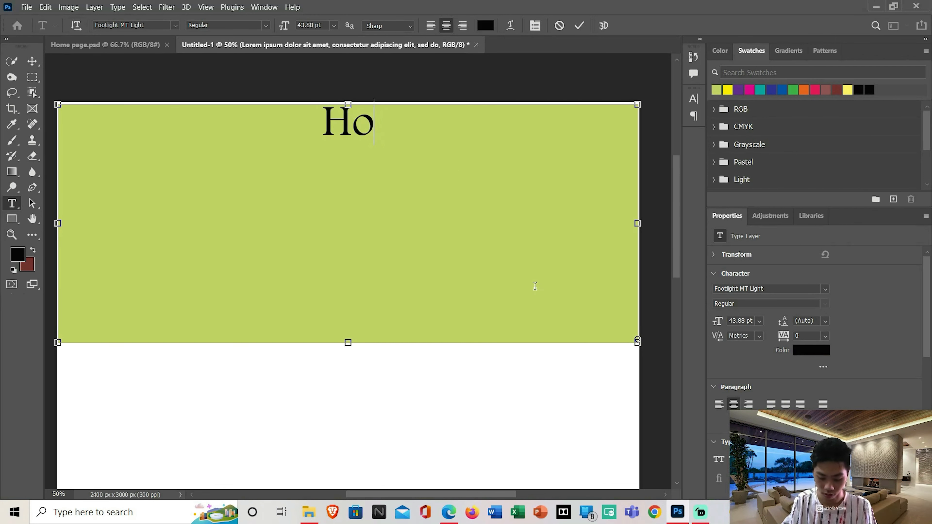
pyautogui.write('me')
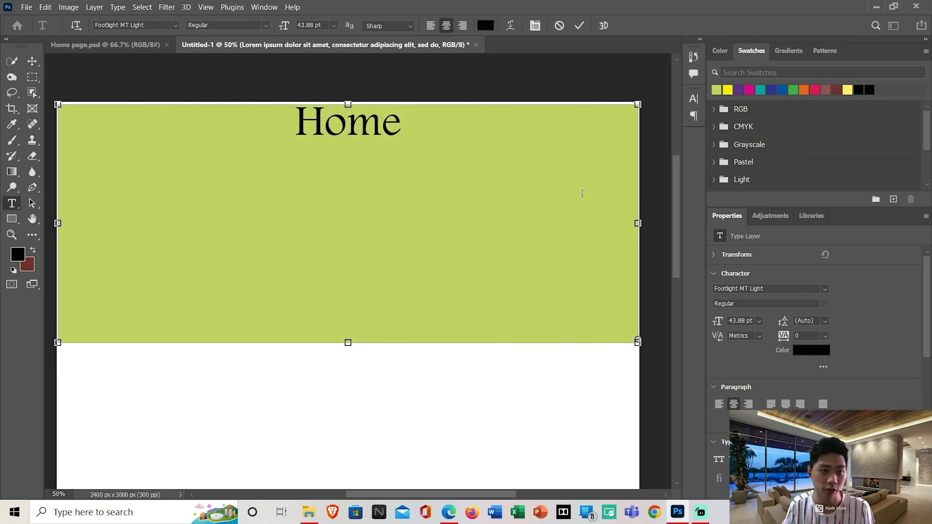
# Check the menu items in Home page.psd and add "Recipie 1 Recipie 2 recipie3" after "Home" in Untitled-1
pyautogui.click(138, 45)
pyautogui.press('v')
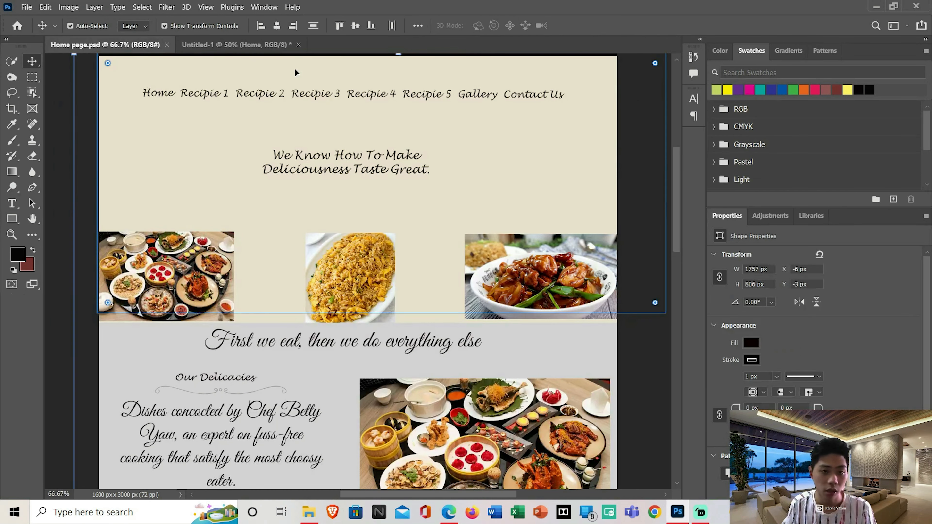
pyautogui.click(281, 45)
pyautogui.doubleClick(403, 80)
pyautogui.write('Recipie 1')
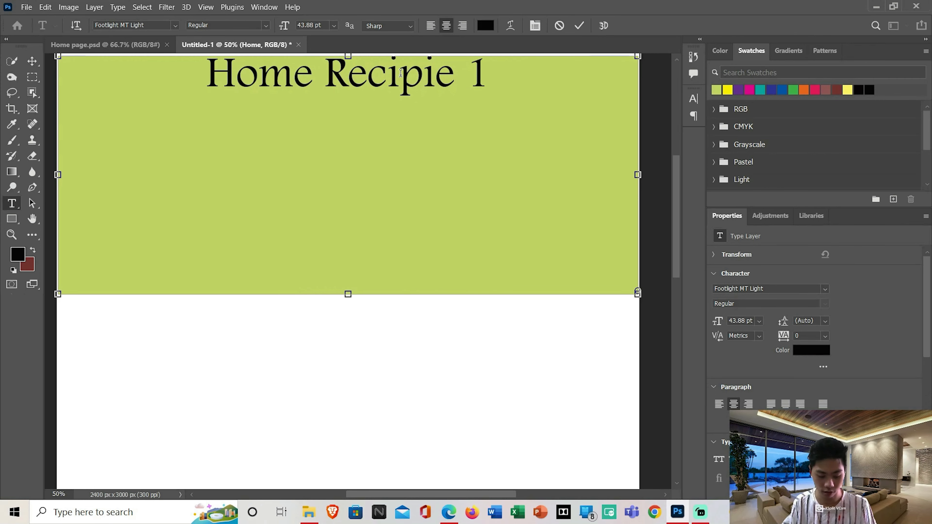
pyautogui.write(' Recipi')
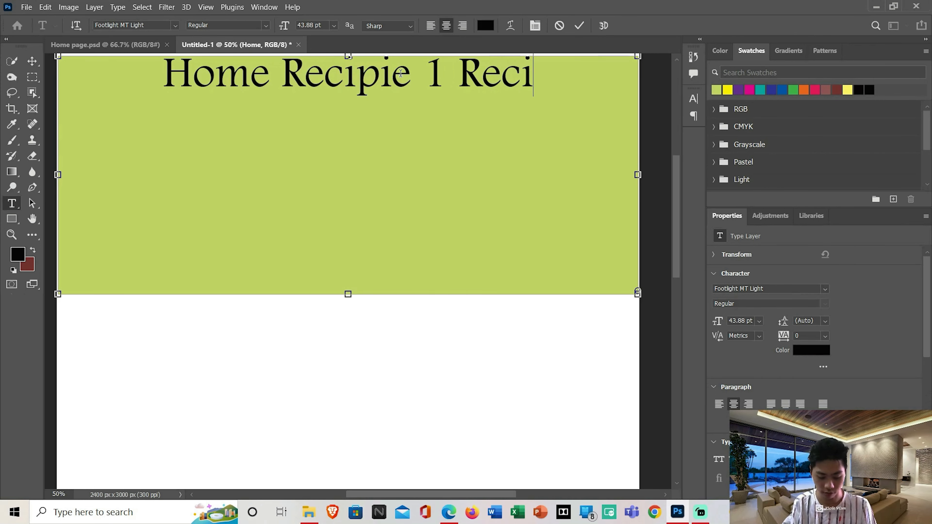
pyautogui.write('e 2 re')
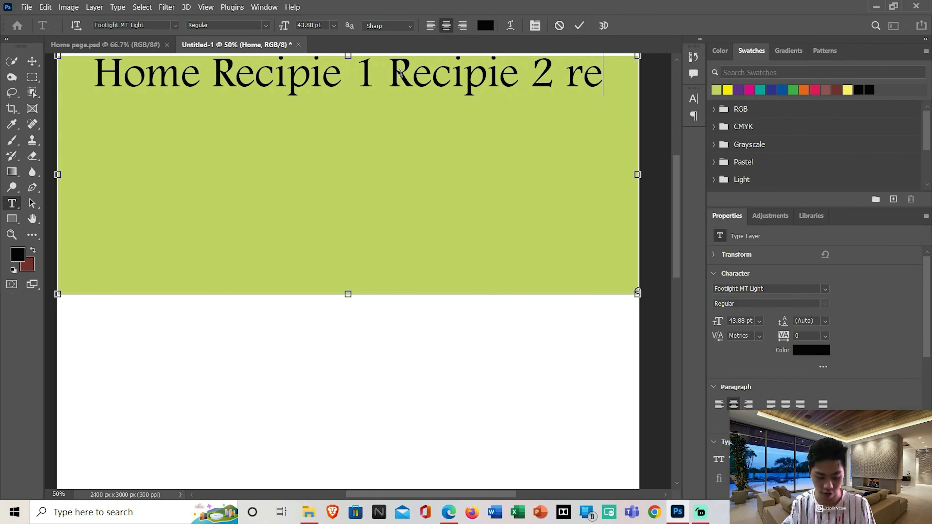
pyautogui.write('cipier')
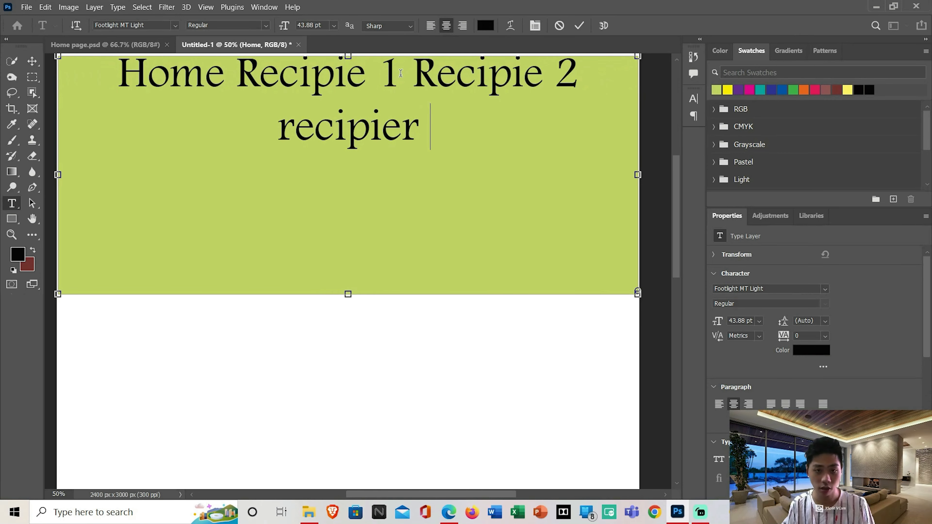
pyautogui.press('BackSpace')
pyautogui.write('3')
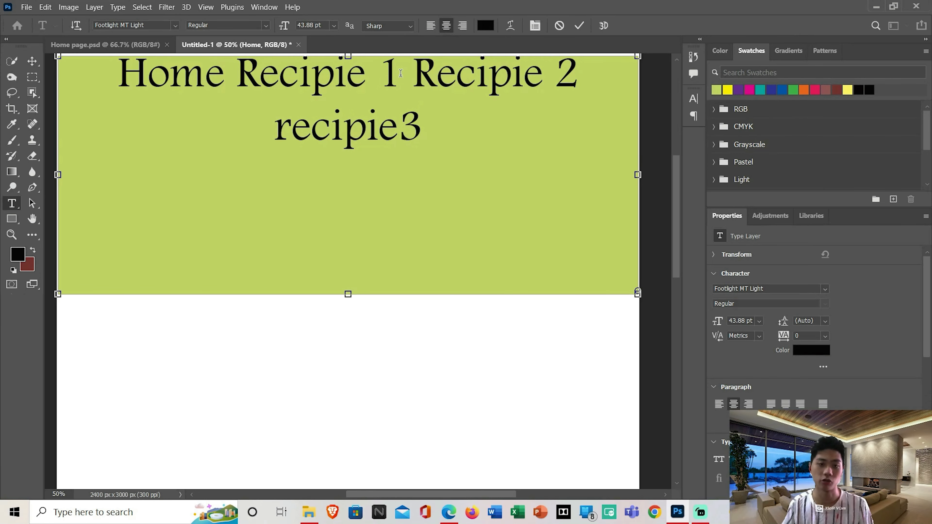
# Select the whole menu text and set its font to Algerian
pyautogui.scroll(3, 323, 68)
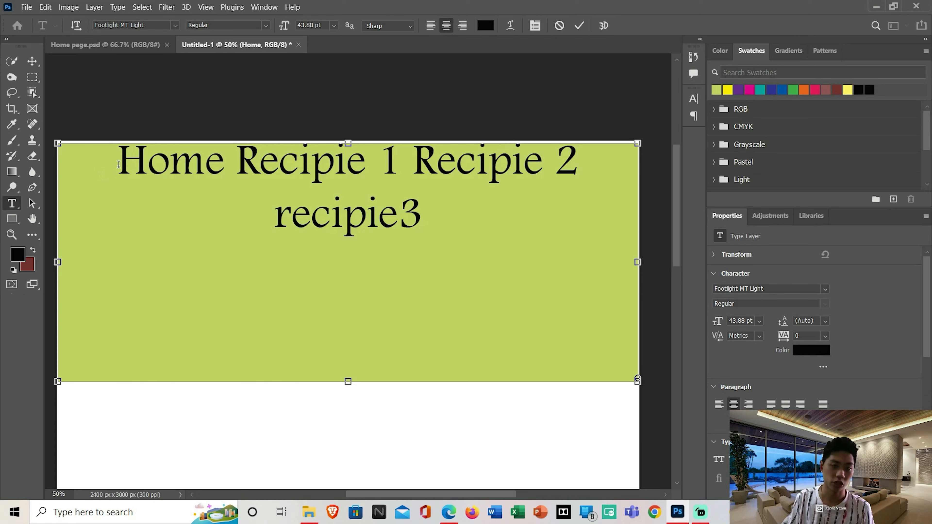
pyautogui.moveTo(119, 162); pyautogui.dragTo(505, 282)
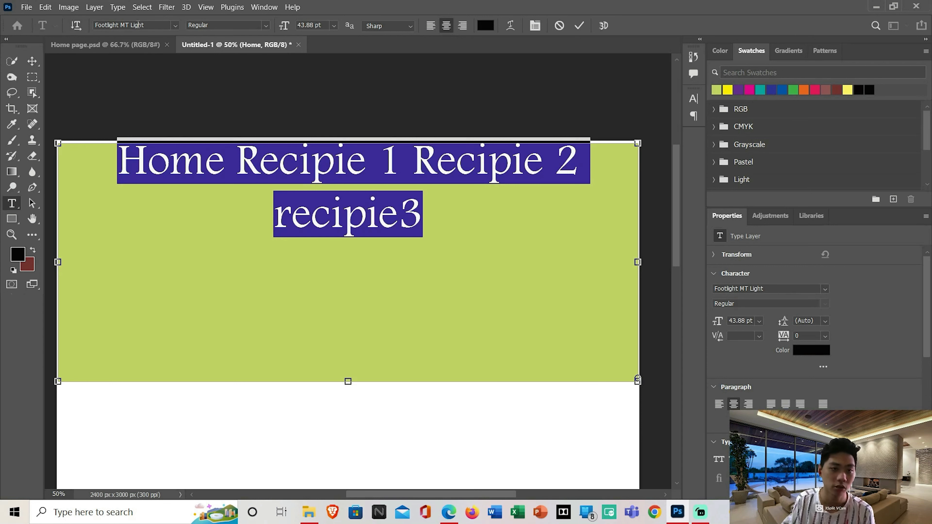
pyautogui.click(176, 25)
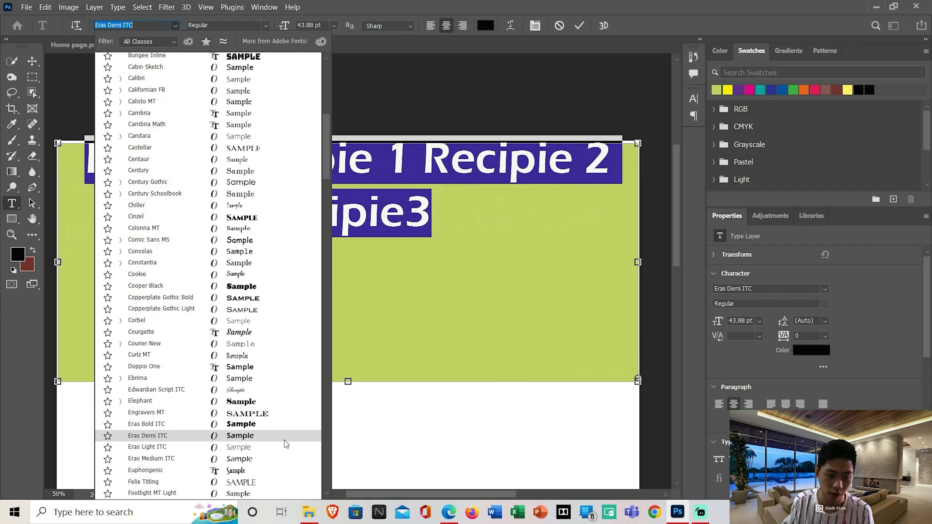
pyautogui.scroll(10, 257, 404)
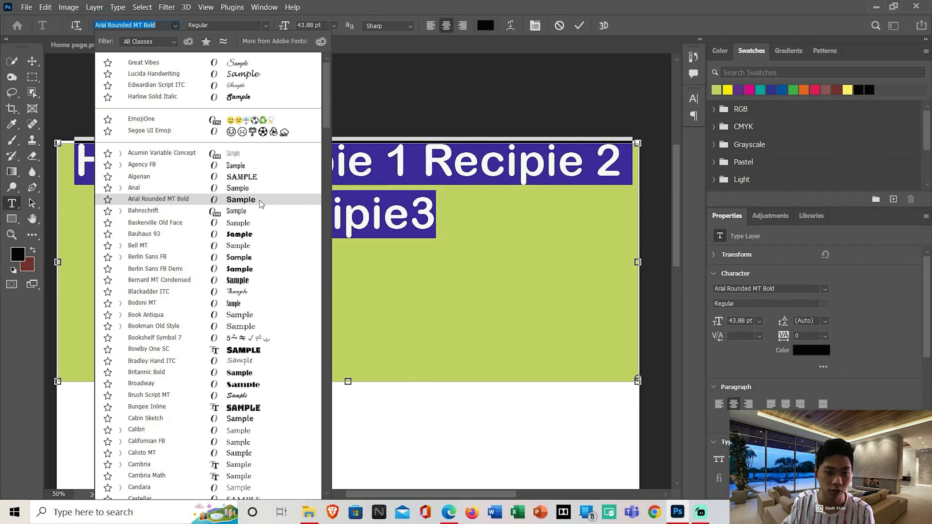
pyautogui.click(260, 181)
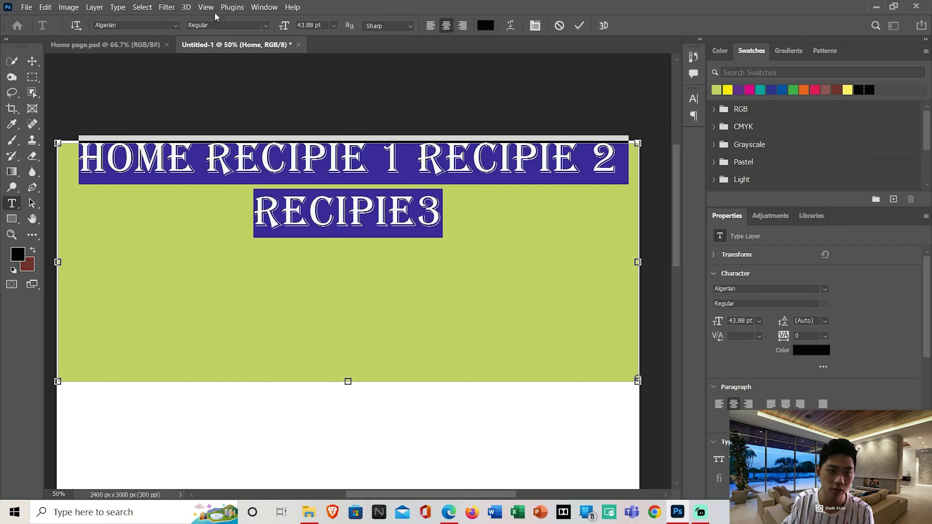
# Check the font's available styles and set the menu text's size to 14 pt
pyautogui.click(266, 25)
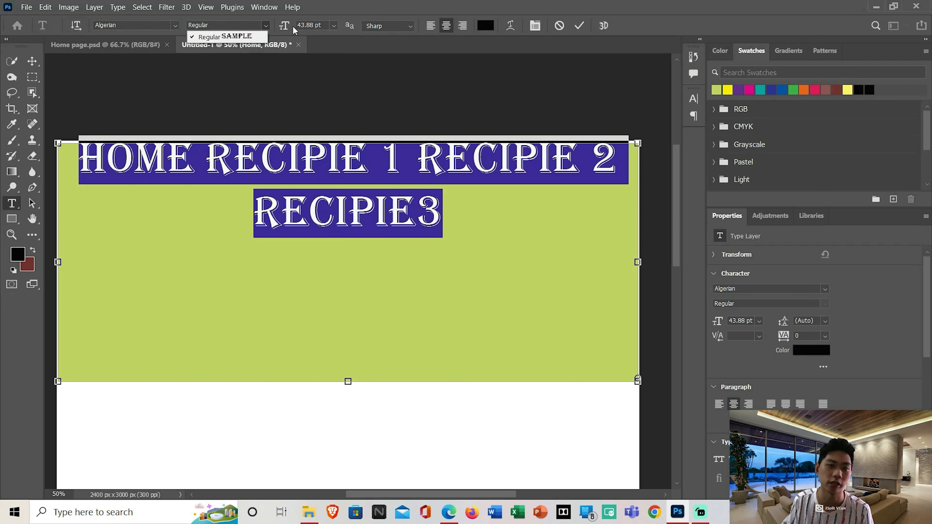
pyautogui.click(421, 80)
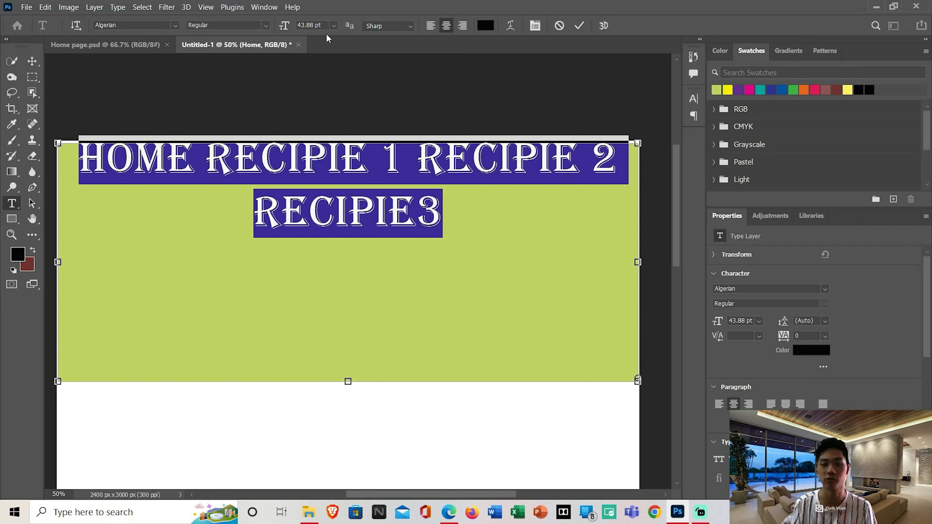
pyautogui.click(334, 25)
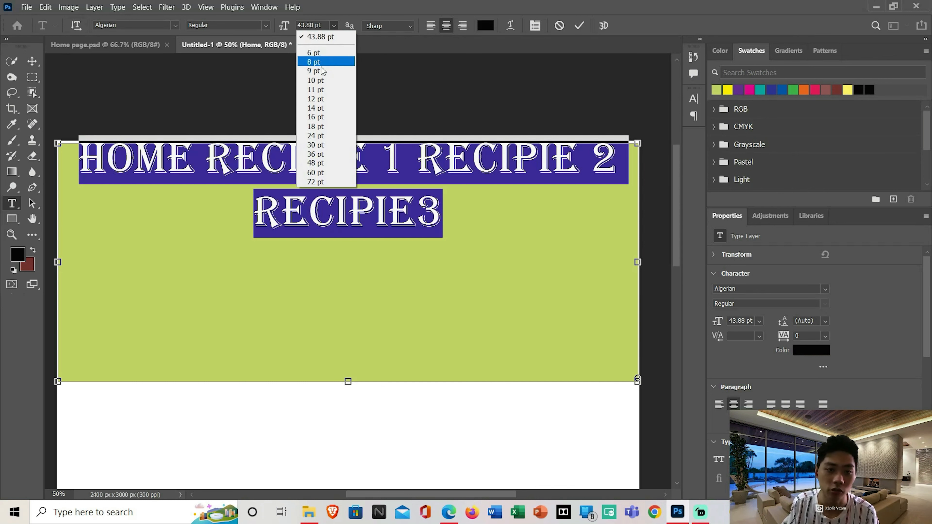
pyautogui.click(323, 108)
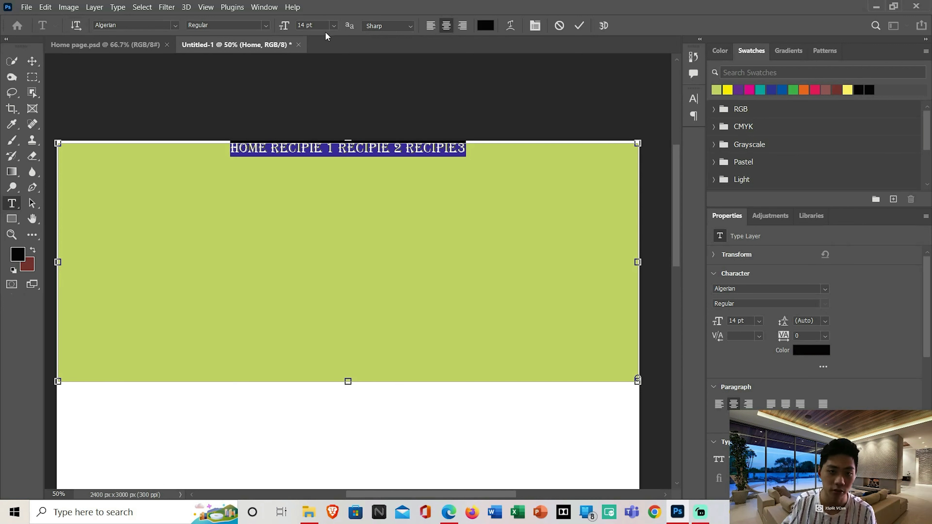
# Try the menu text at 18 pt and 36 pt, and settle on a size of 30 pt
pyautogui.click(333, 25)
pyautogui.click(325, 127)
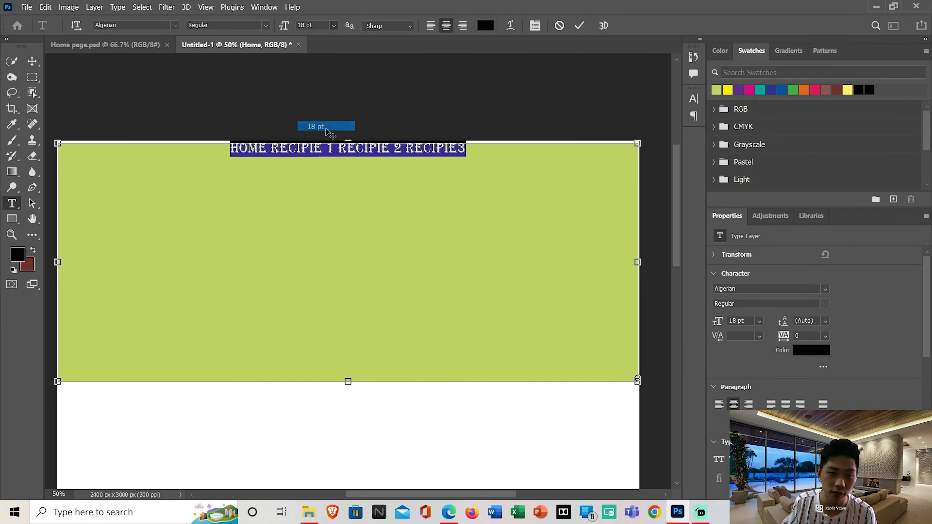
pyautogui.click(334, 25)
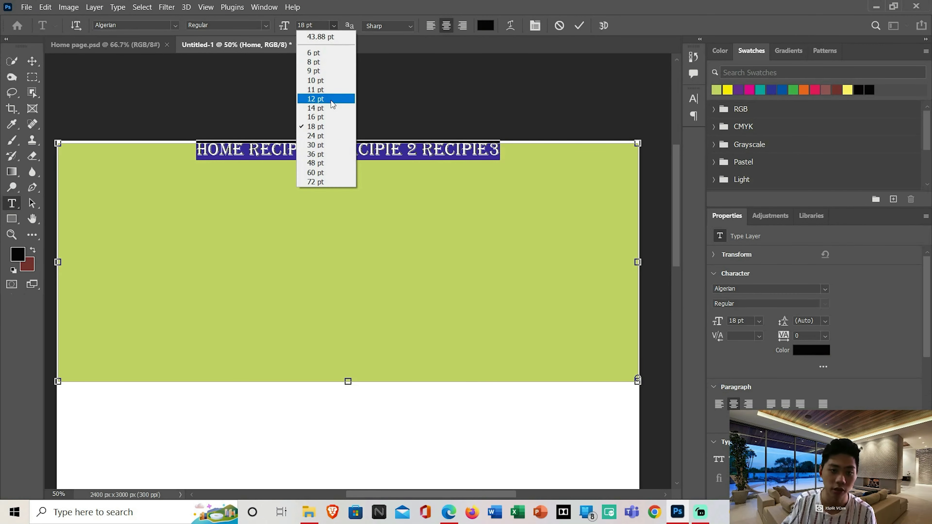
pyautogui.click(323, 152)
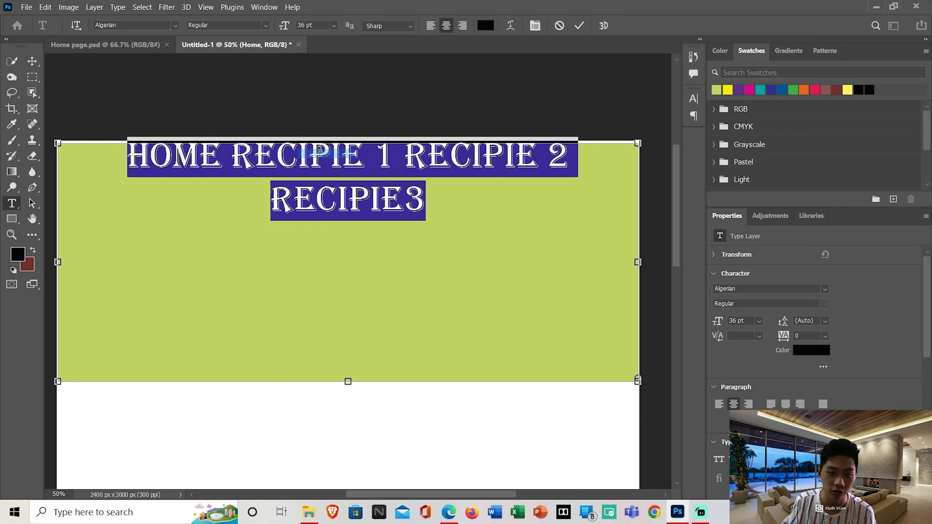
pyautogui.click(334, 26)
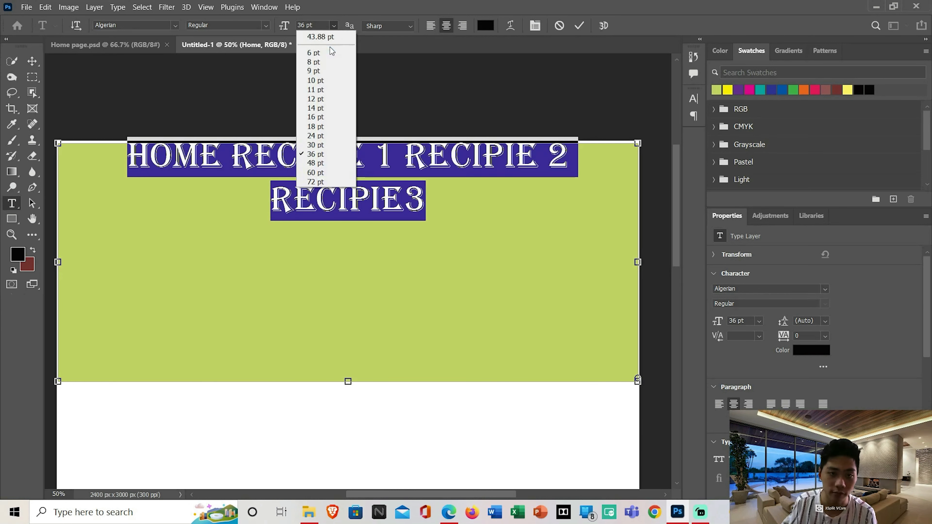
pyautogui.click(337, 145)
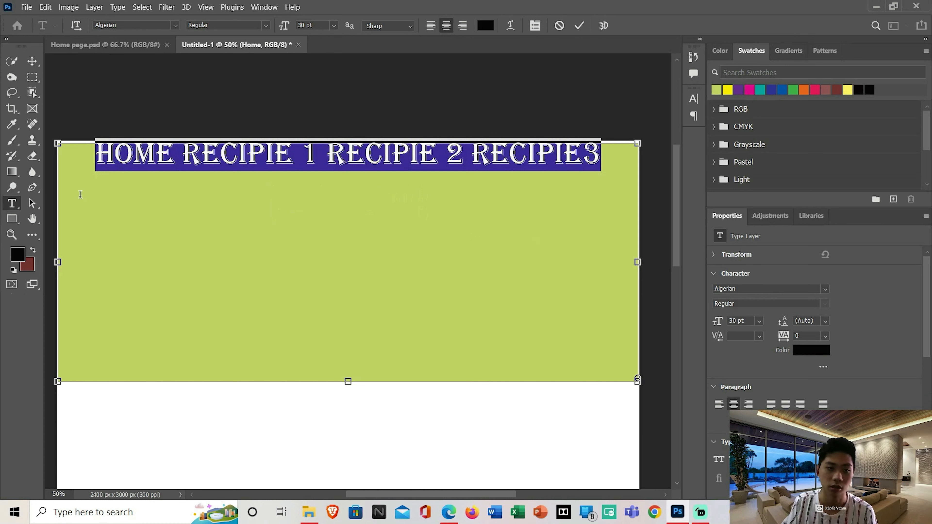
# Try Crisp anti-aliasing on the menu text and switch it back to Sharp
pyautogui.click(410, 26)
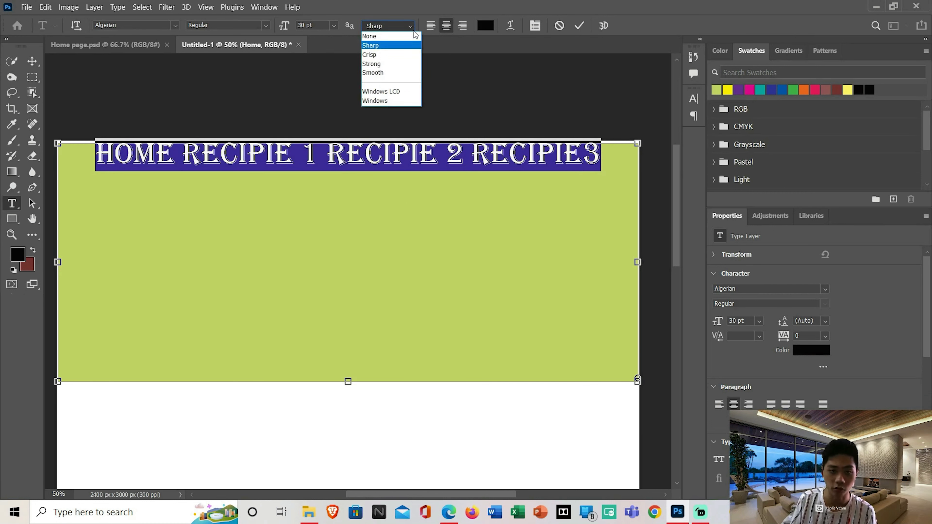
pyautogui.click(420, 55)
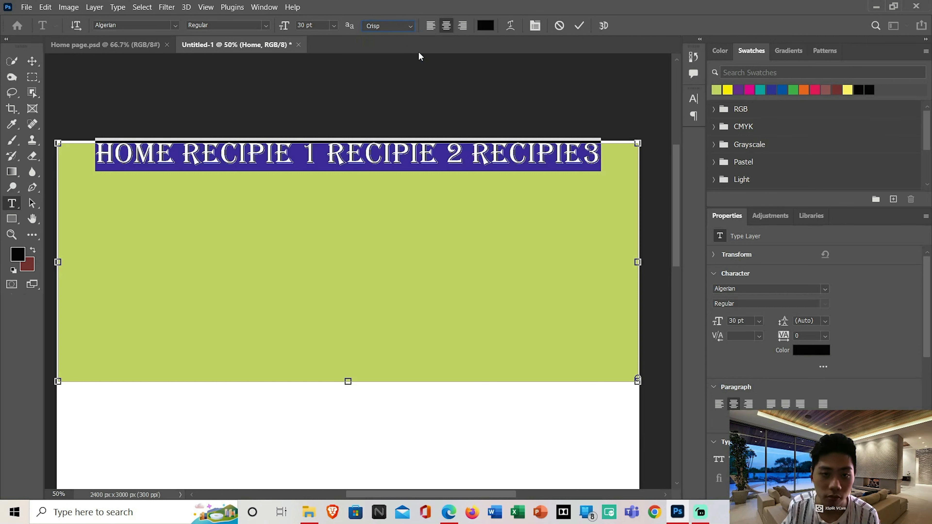
pyautogui.click(410, 26)
pyautogui.click(403, 45)
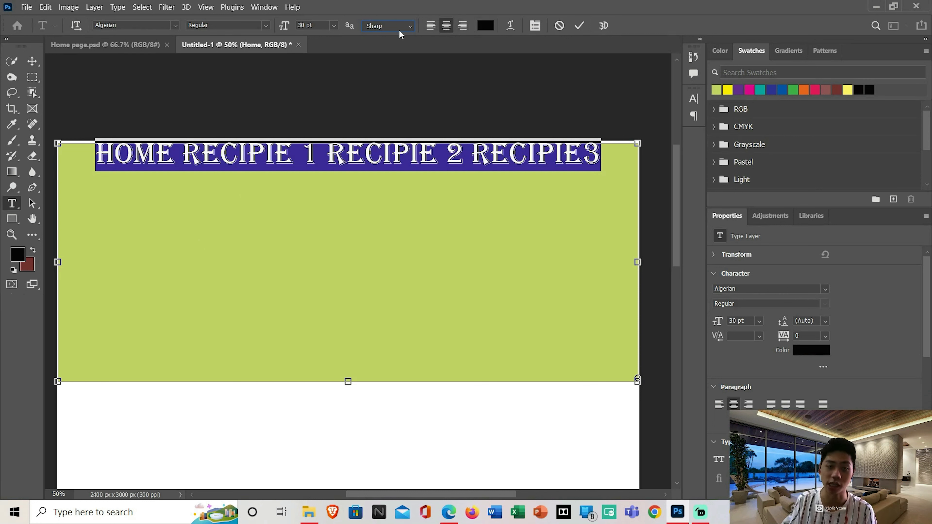
# Try left and right alignment on the menu text and return it to centre alignment
pyautogui.click(431, 25)
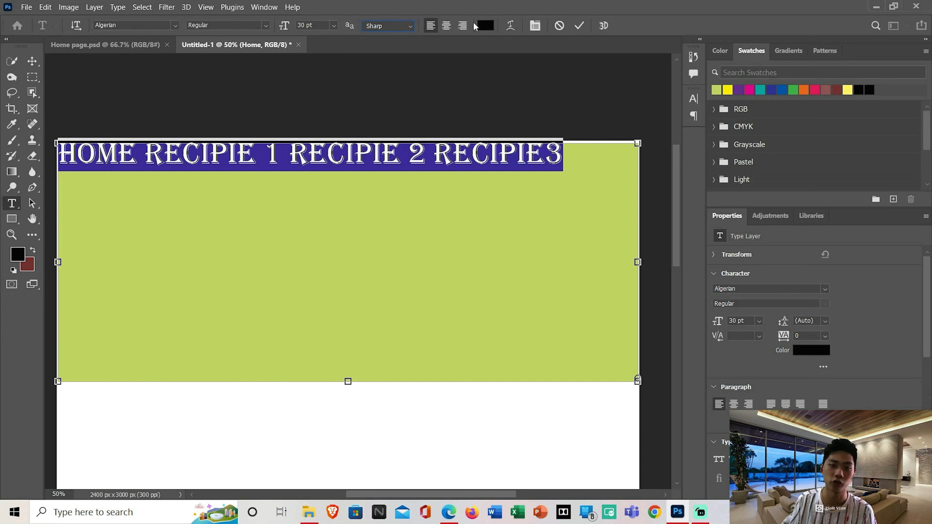
pyautogui.click(446, 25)
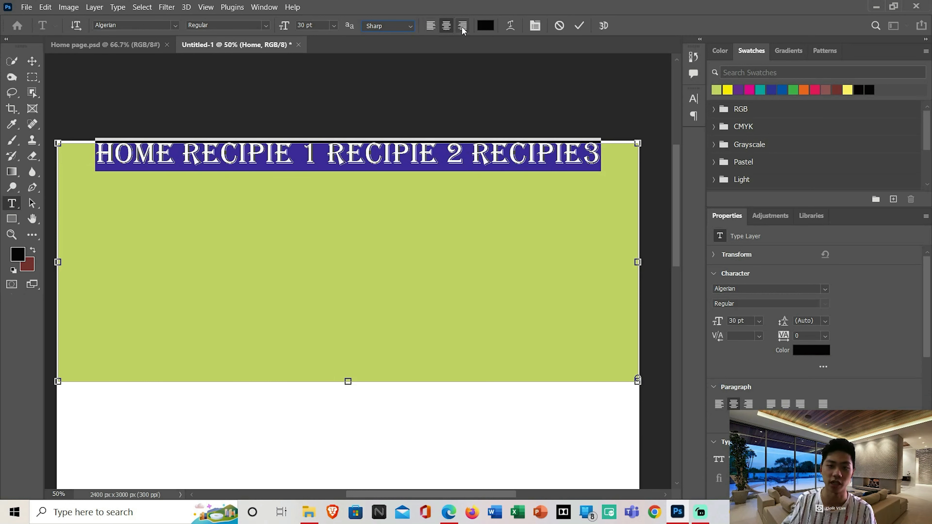
pyautogui.click(462, 26)
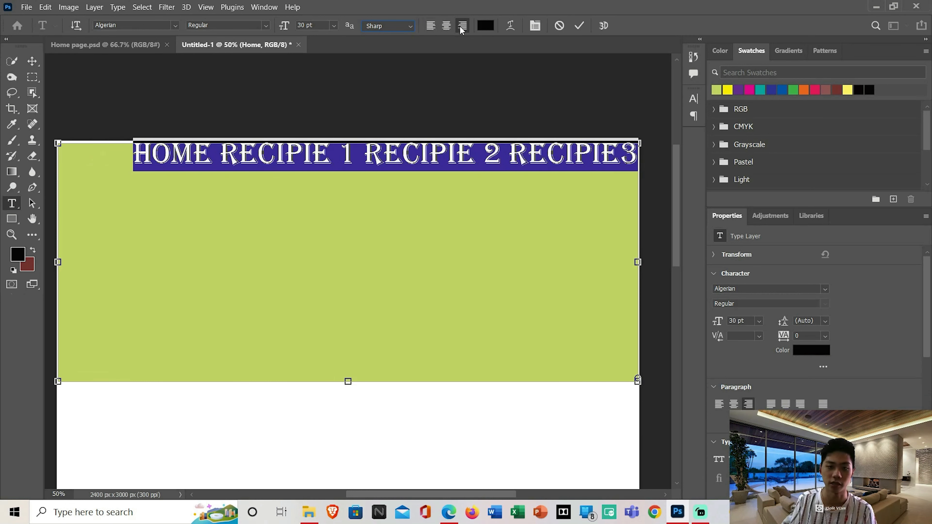
pyautogui.click(447, 25)
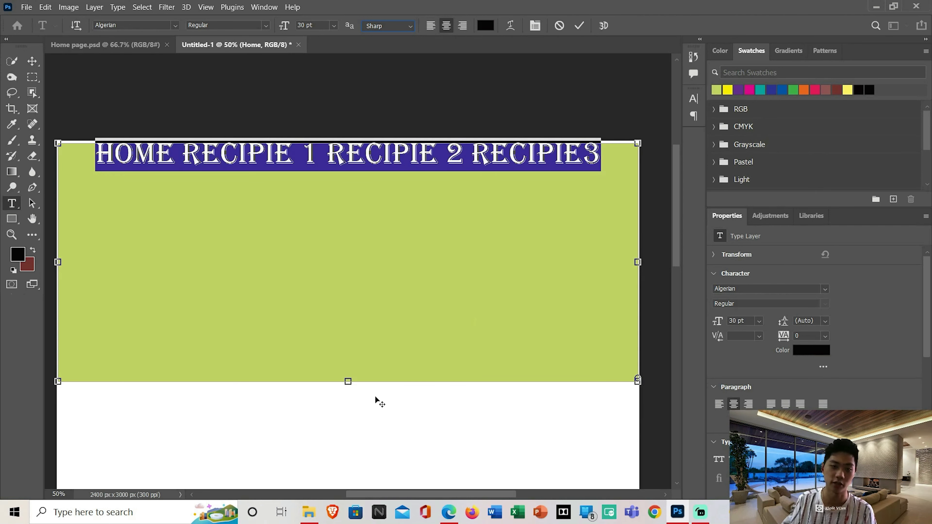
# Check the menu in Home page.psd and add "Contact Us Gallery Page" after "recipie3" in Untitled-1
pyautogui.click(84, 43)
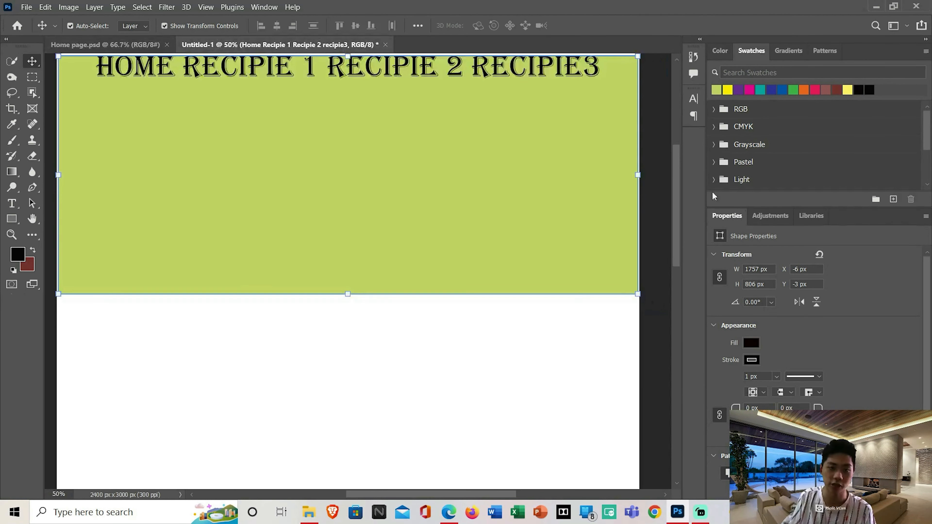
pyautogui.click(257, 45)
pyautogui.press('t')
pyautogui.click(605, 66)
pyautogui.press('Return')
pyautogui.write('CONTACT US GALLERY PAGE')
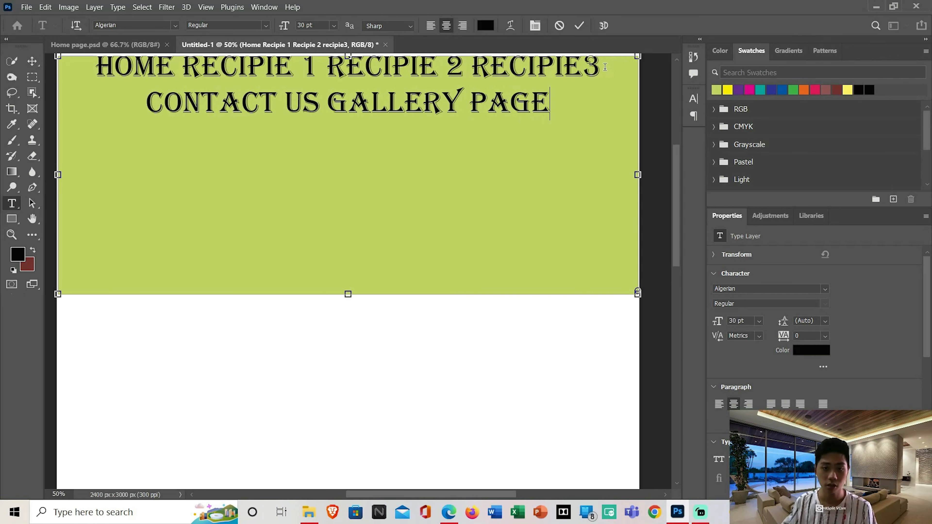
# Select the whole menu text and set its size to 14 pt
pyautogui.scroll(3, 235, 202)
pyautogui.hotkey('ctrl', 'a')
pyautogui.click(334, 25)
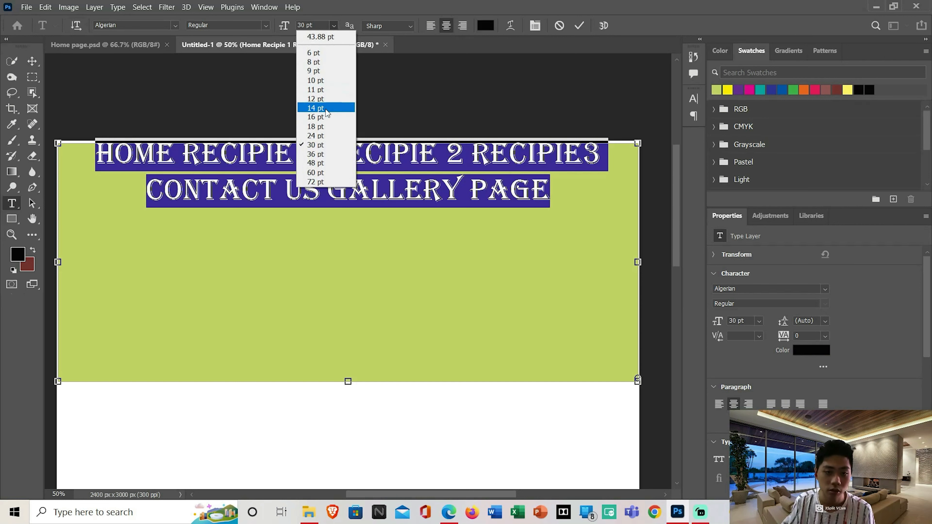
pyautogui.click(325, 108)
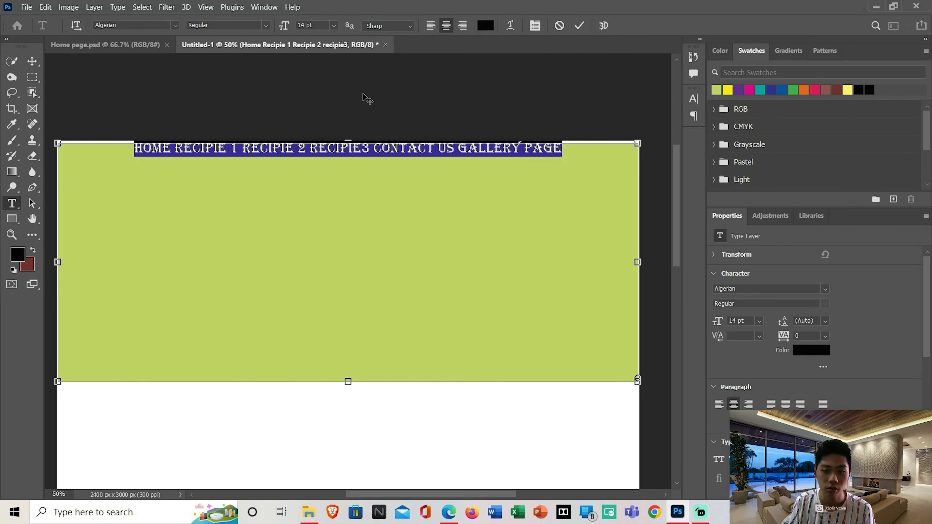
# Scale the green rectangle down to about 81%, enlarge it again to about 99.8%, and apply the transform
pyautogui.click(33, 62)
pyautogui.click(535, 329)
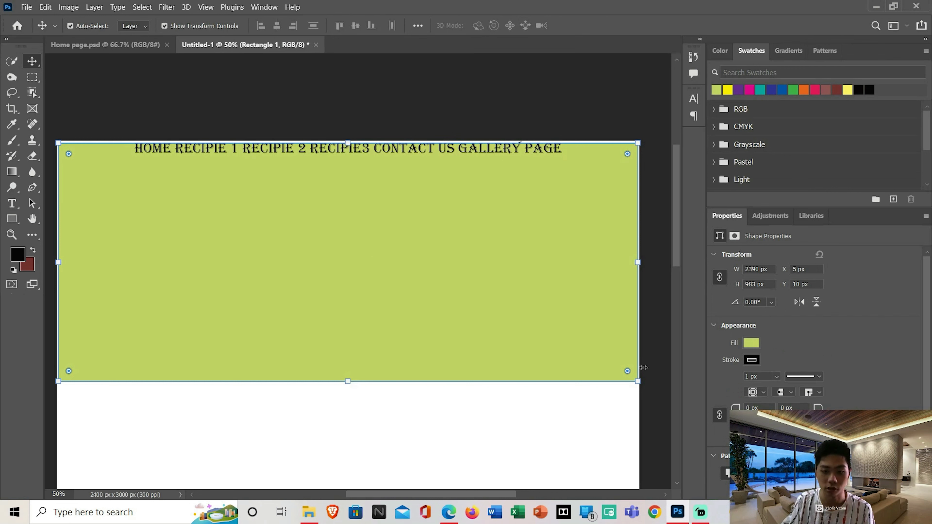
pyautogui.moveTo(637, 380); pyautogui.dragTo(549, 277)
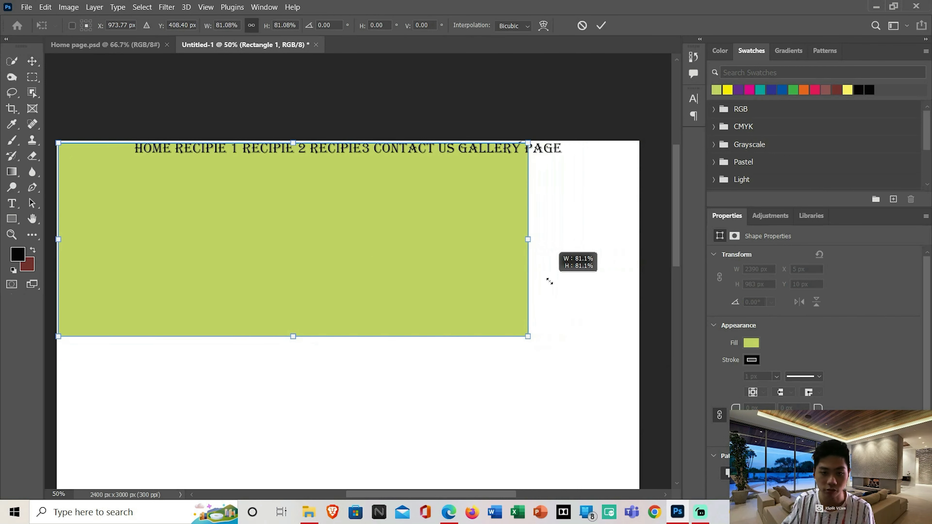
pyautogui.moveTo(526, 339); pyautogui.dragTo(638, 382)
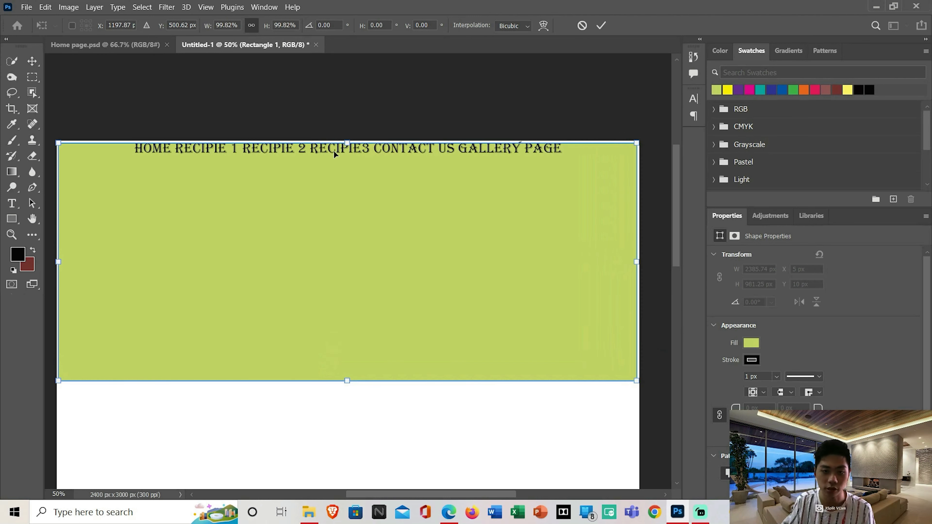
pyautogui.press('Return')
# Move the menu text slightly down and left inside the green rectangle, using the menu position in Home page.psd as reference
pyautogui.moveTo(335, 152)
pyautogui.mouseDown()
pyautogui.moveTo(335, 180)
pyautogui.moveTo(306, 185)
pyautogui.moveTo(320, 161)
pyautogui.mouseUp()
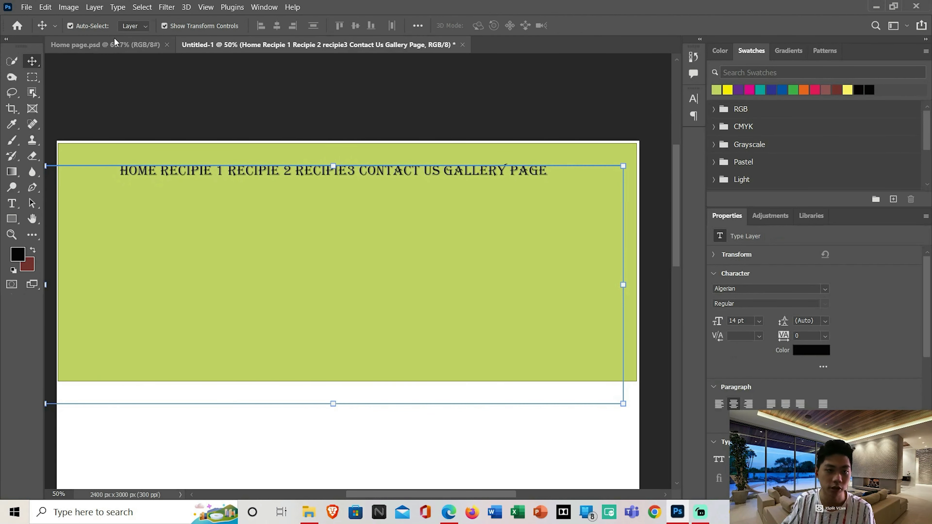
pyautogui.click(114, 45)
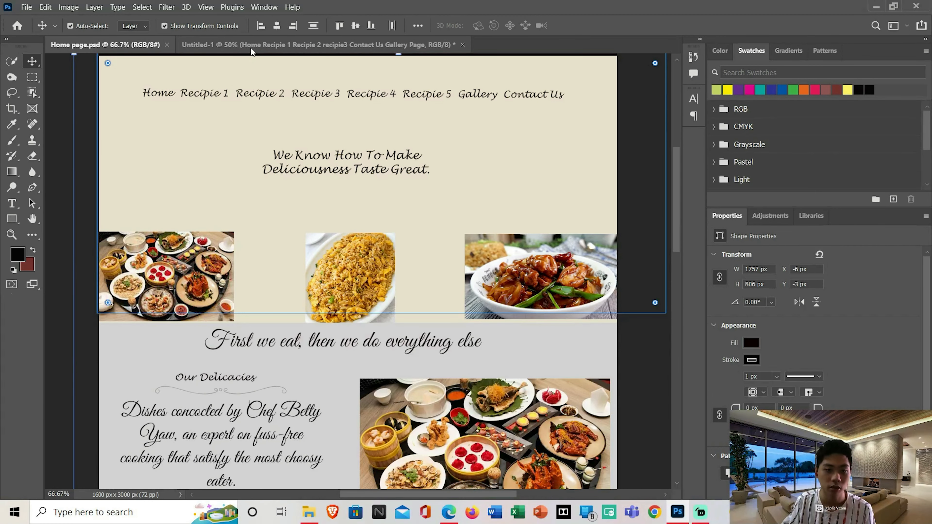
pyautogui.click(252, 47)
pyautogui.moveTo(297, 89); pyautogui.dragTo(286, 79)
pyautogui.scroll(3, 286, 119)
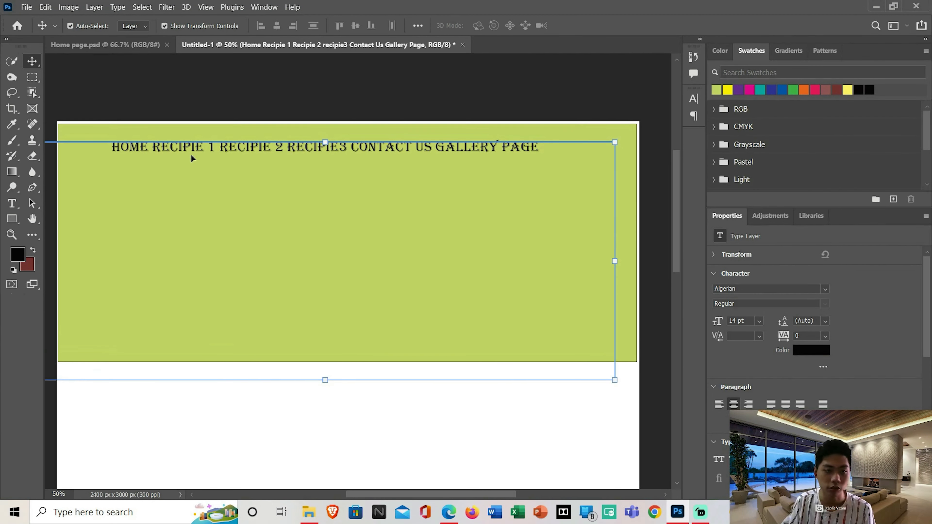
# Add an extra space between the menu items and remove the space before the numbers in "Recipie1" and "Recipie2"
pyautogui.doubleClick(144, 149)
pyautogui.click(150, 148)
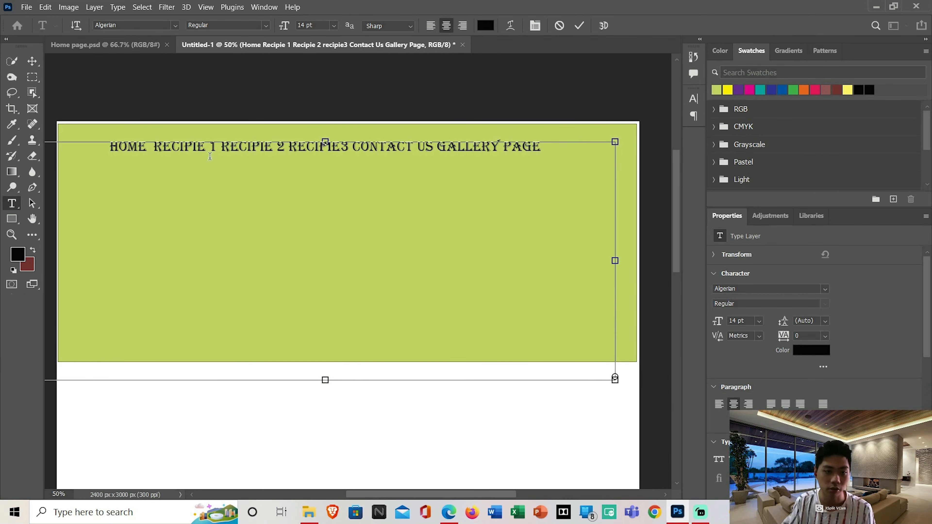
pyautogui.press('BackSpace')
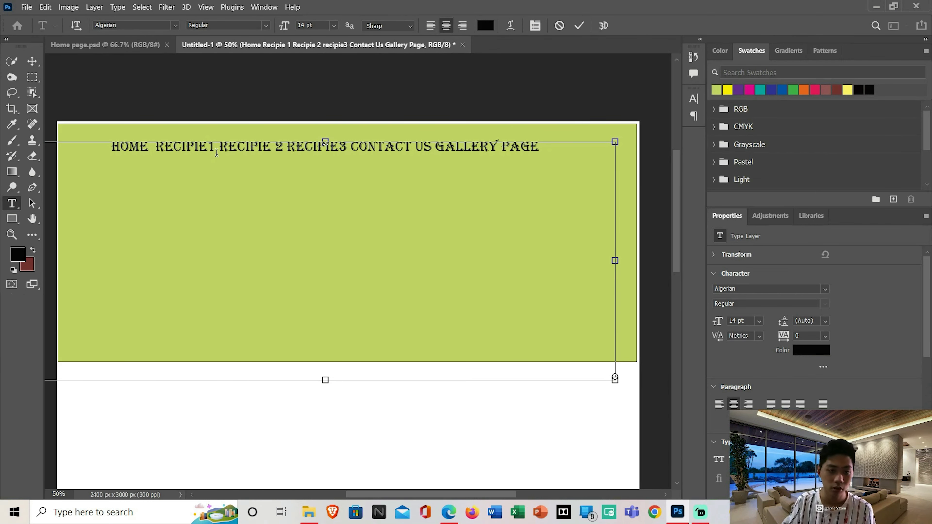
pyautogui.doubleClick(280, 146)
pyautogui.click(280, 146)
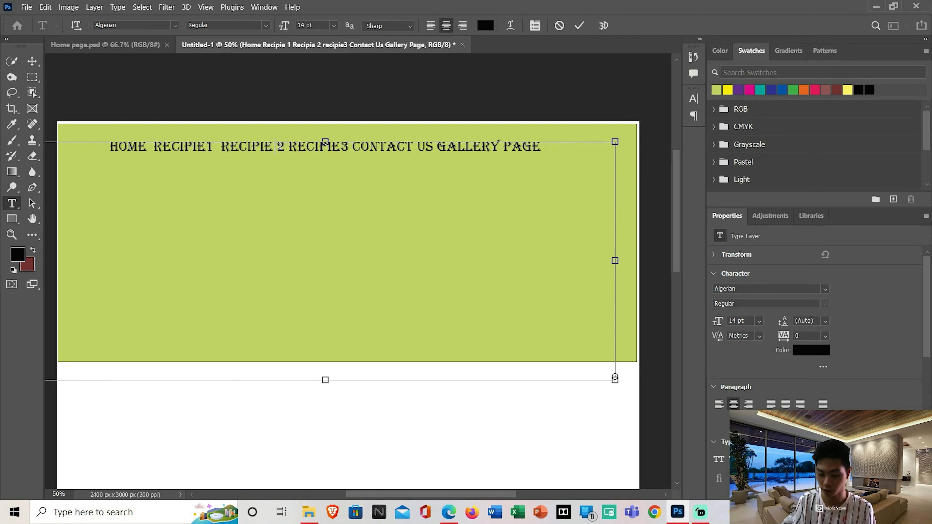
pyautogui.press('BackSpace')
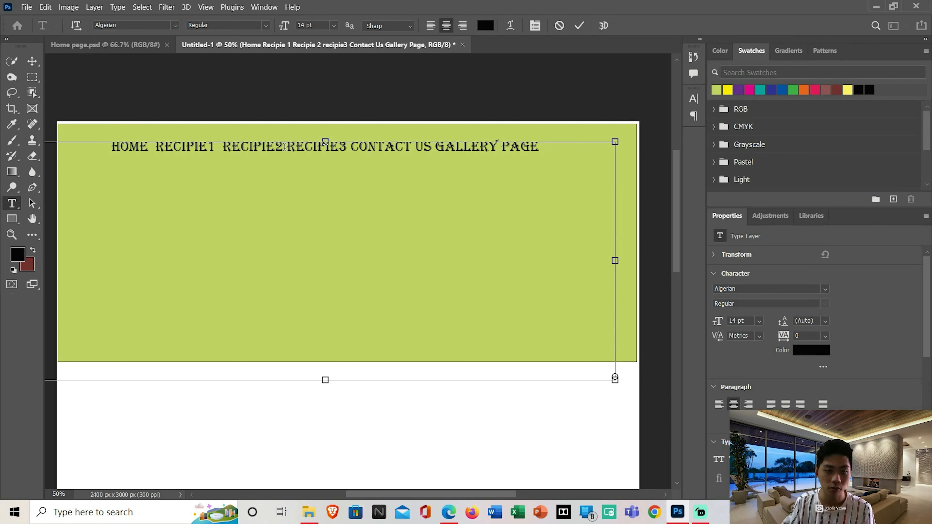
pyautogui.click(284, 146)
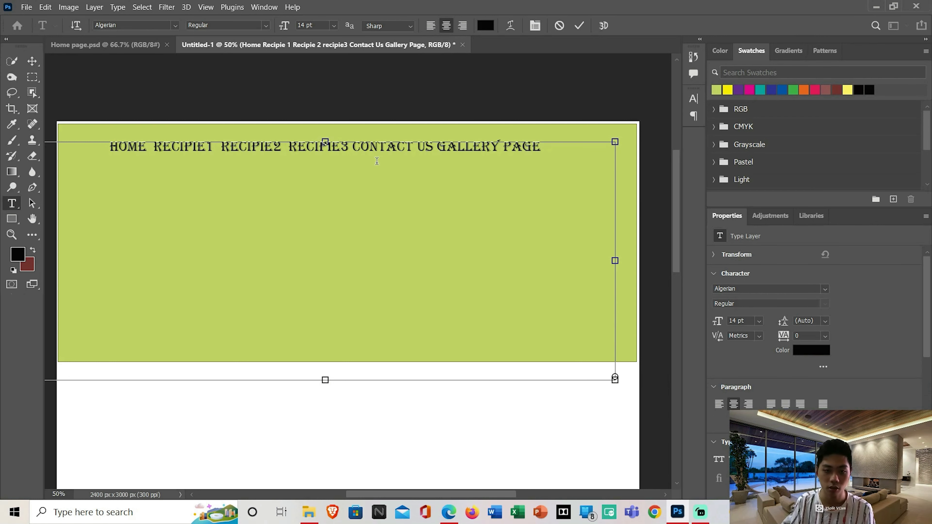
pyautogui.click(355, 153)
pyautogui.click(437, 148)
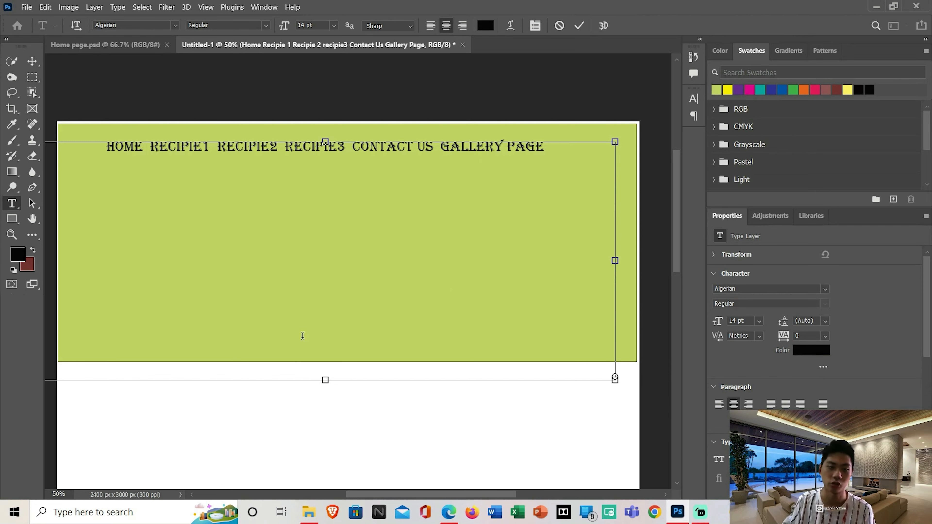
# Review the header layout in Home page.psd and add a new placeholder text box filling the green rectangle in Untitled-1
pyautogui.click(105, 45)
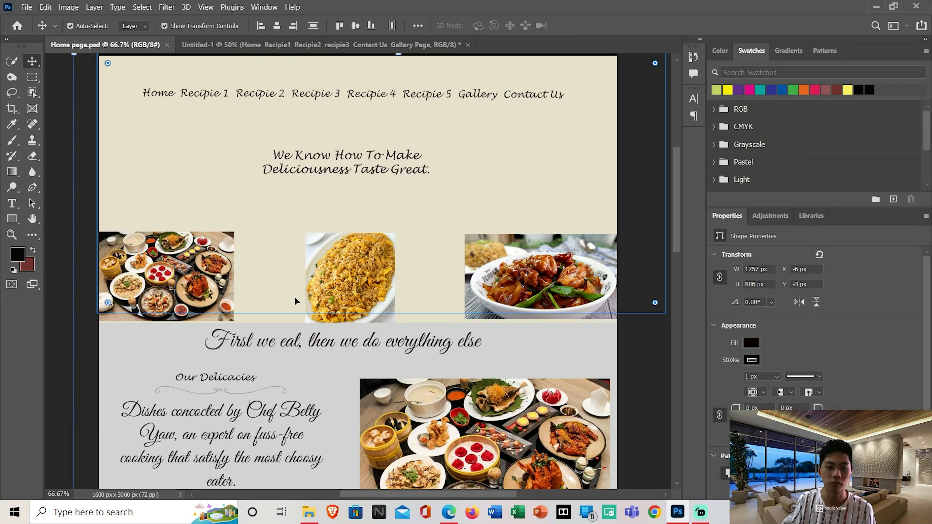
pyautogui.scroll(-2, 393, 136)
pyautogui.scroll(3, 457, 227)
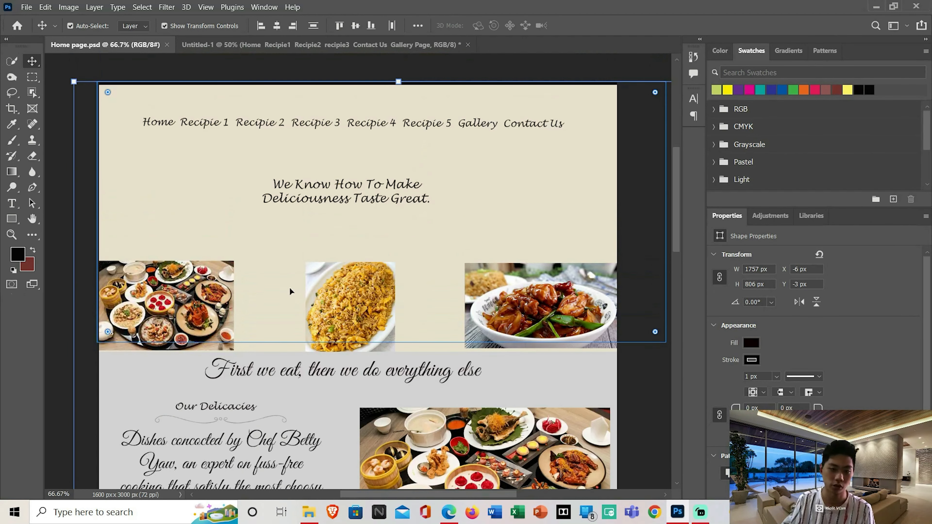
pyautogui.click(293, 45)
pyautogui.click(479, 244)
pyautogui.click(11, 203)
pyautogui.click(66, 203)
pyautogui.click(208, 115)
pyautogui.scroll(3, 402, 238)
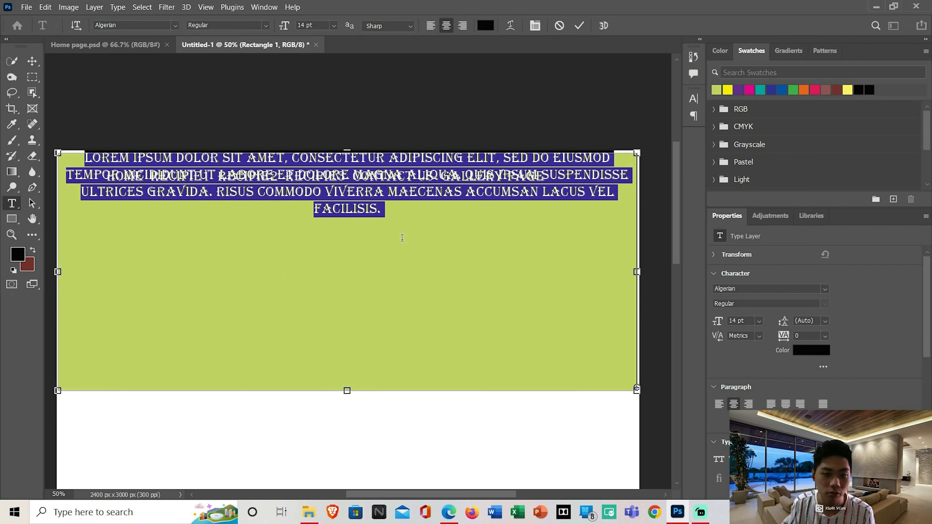
# Move the placeholder paragraph just below the menu text, using the tagline position in Home page.psd as reference
pyautogui.click(33, 61)
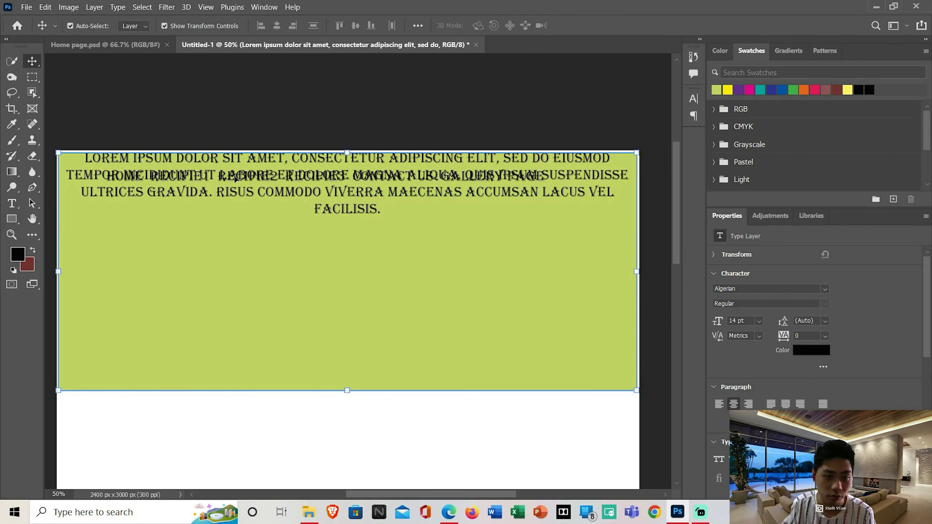
pyautogui.moveTo(241, 192); pyautogui.dragTo(235, 278)
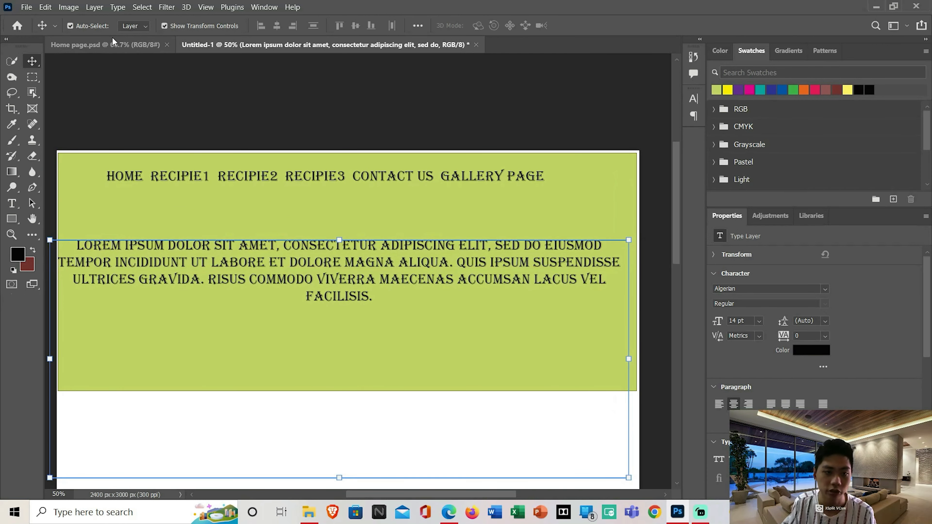
pyautogui.click(112, 49)
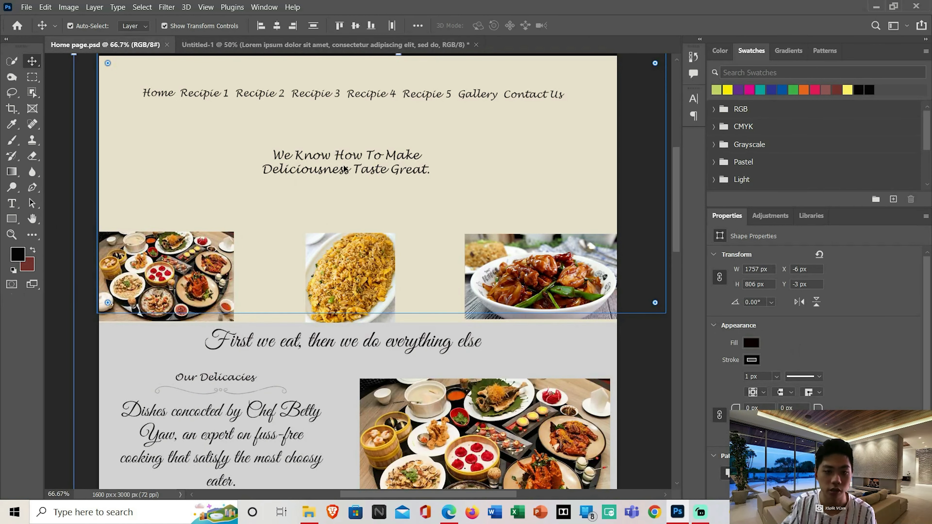
pyautogui.click(288, 44)
pyautogui.moveTo(361, 172); pyautogui.dragTo(363, 136)
# Replace the placeholder paragraph below the menu with the tagline "FINGER LICKINN GOOD" and deselect the text
pyautogui.doubleClick(389, 169)
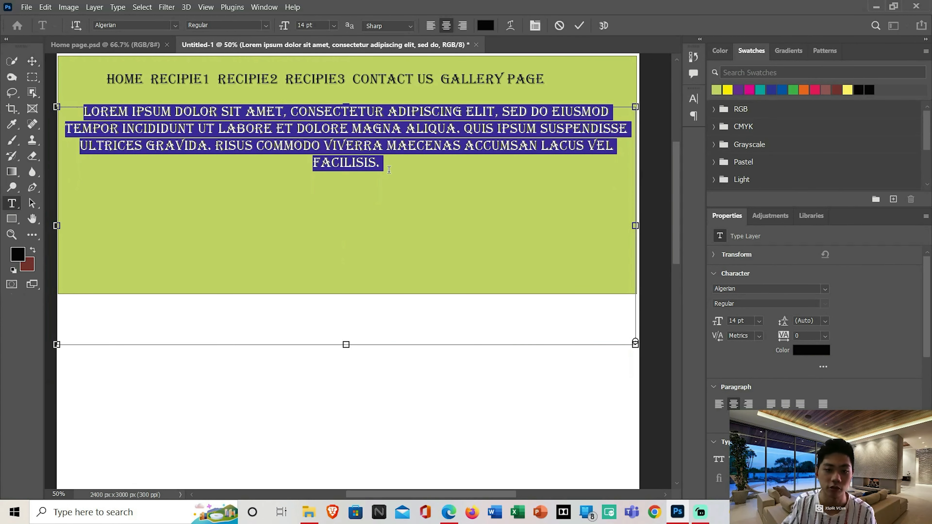
pyautogui.write('FINGER LICKINN GOOD')
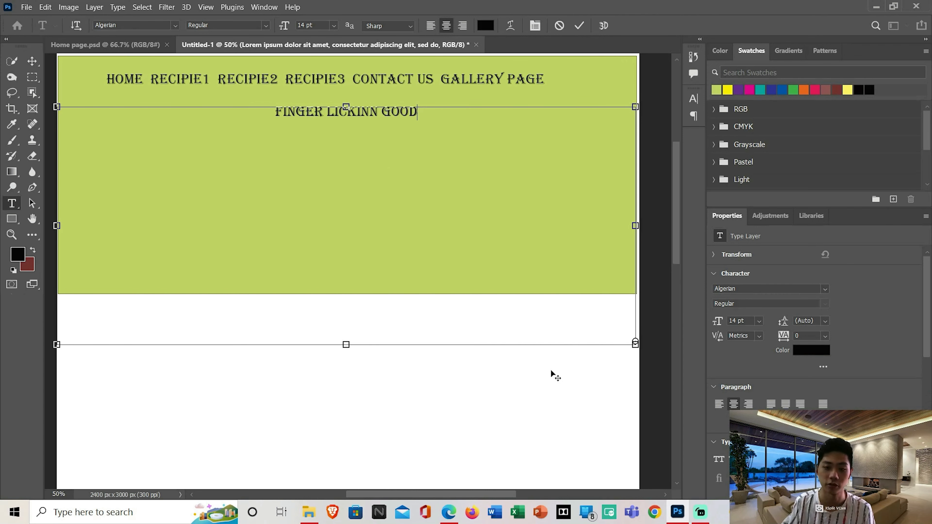
pyautogui.click(32, 61)
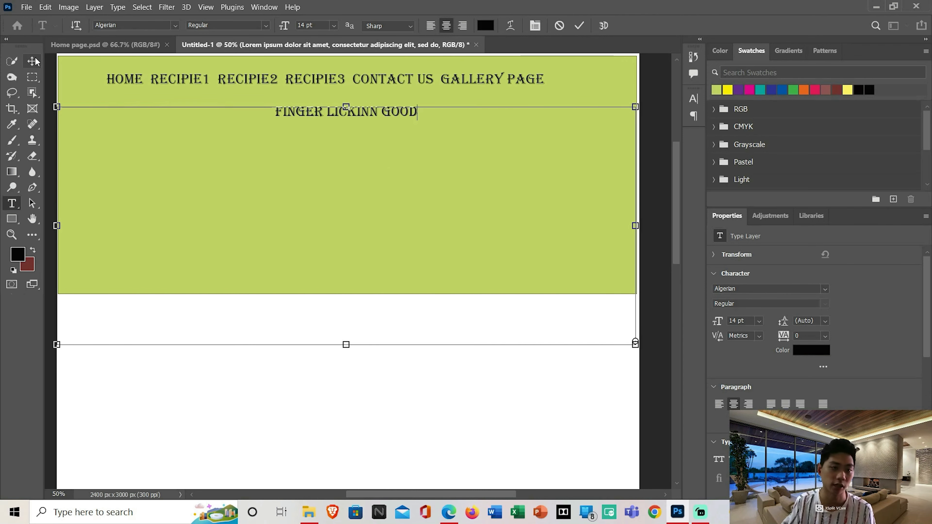
pyautogui.click(660, 189)
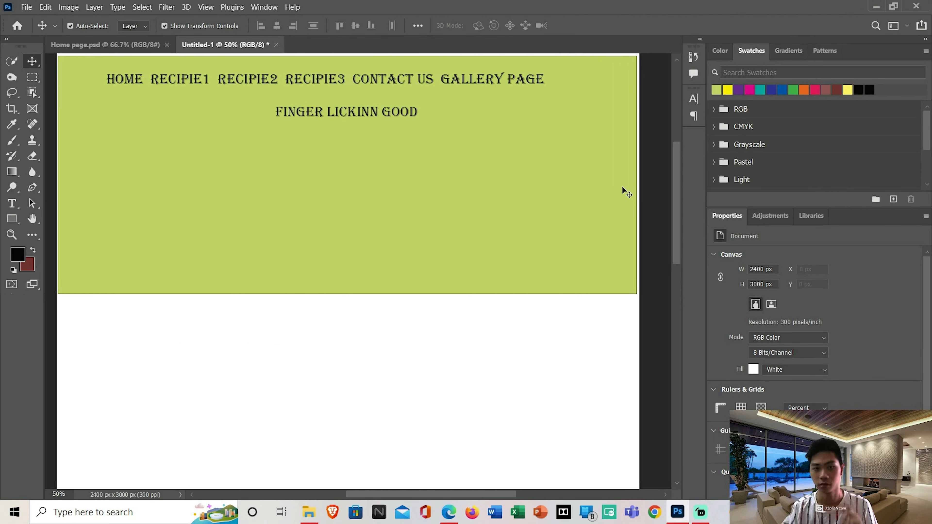
# Examine the row of food pictures below the tagline in Home page.psd and return to Untitled-1
pyautogui.click(93, 46)
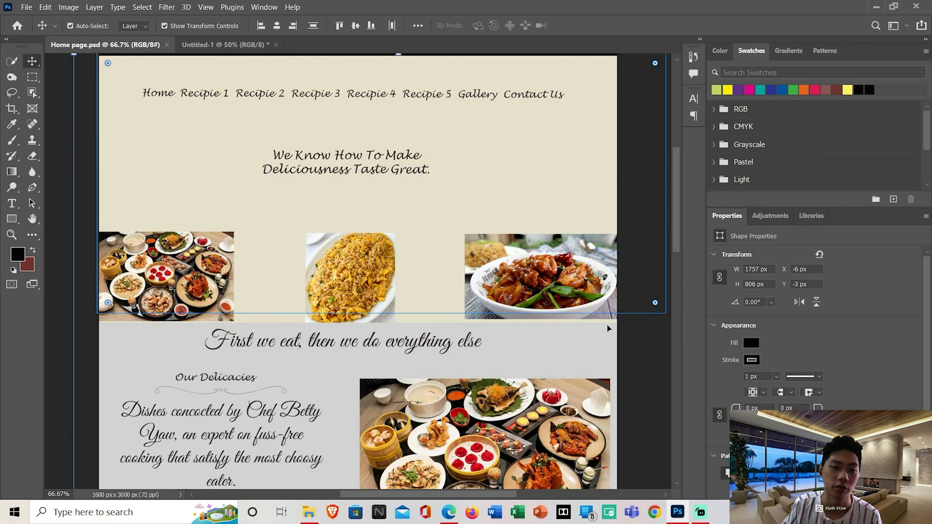
pyautogui.scroll(-3, 304, 321)
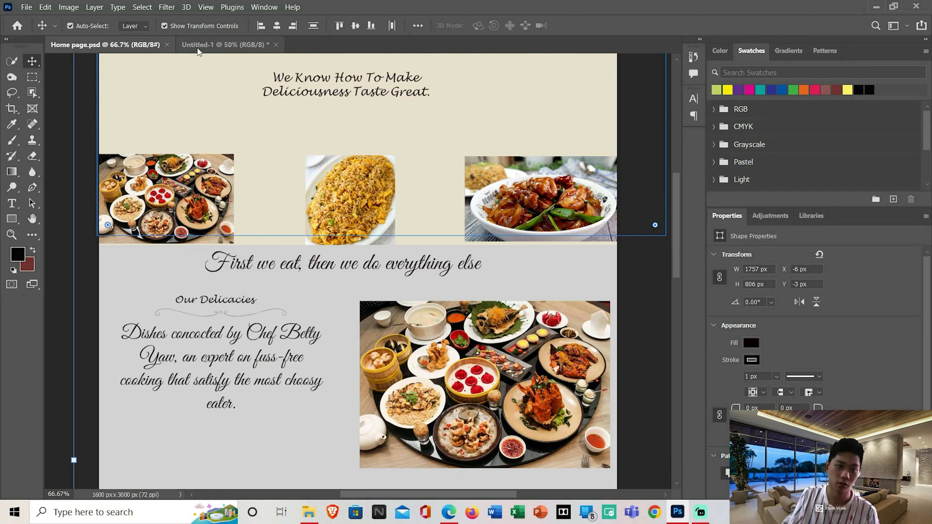
pyautogui.click(216, 44)
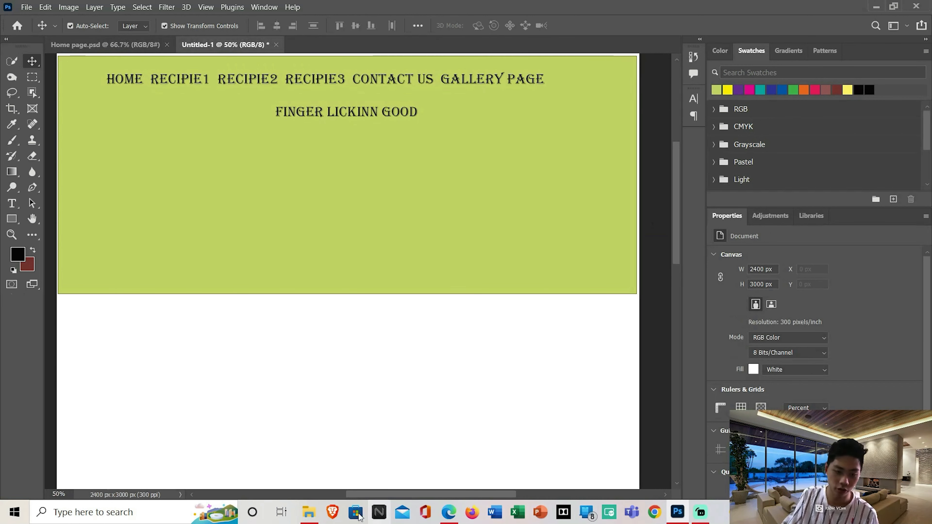
pyautogui.click(309, 513)
pyautogui.click(316, 45)
pyautogui.click(279, 45)
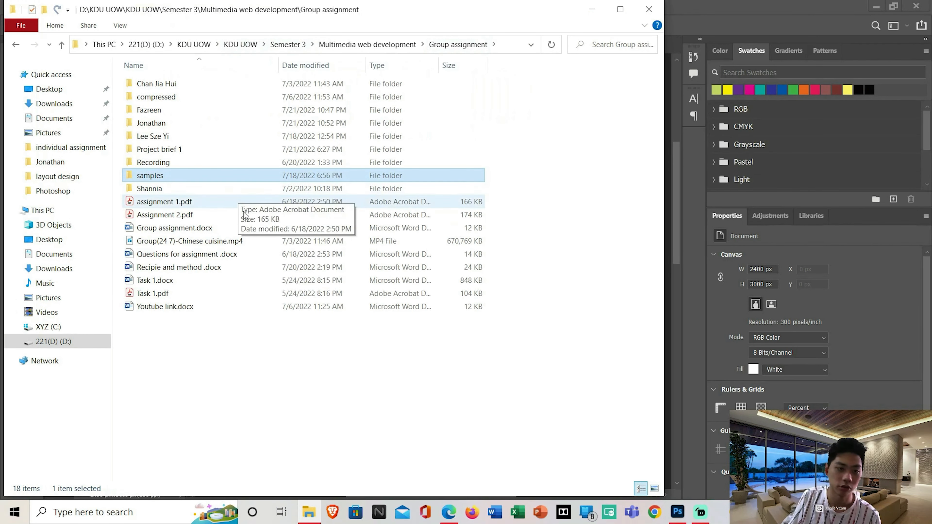
pyautogui.click(591, 11)
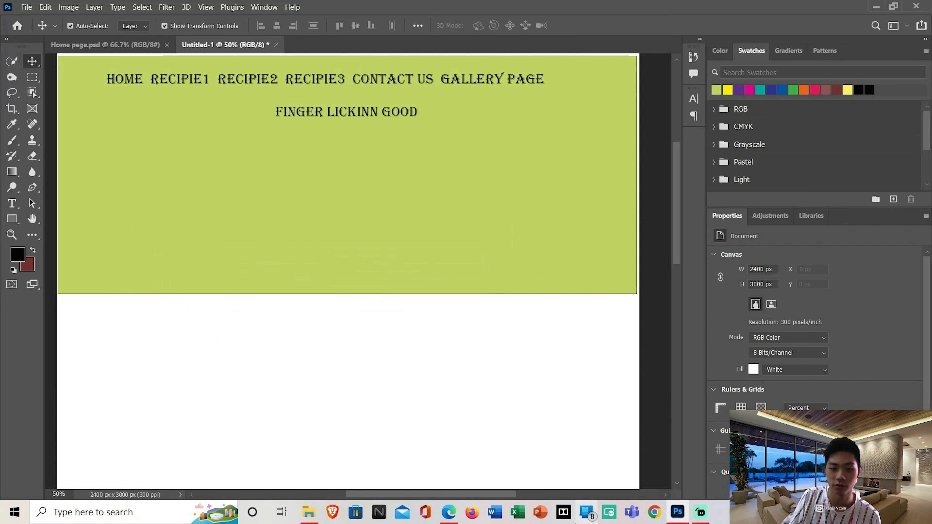
# Switch to Firefox and search the web for "indian cuisine"
pyautogui.click(473, 513)
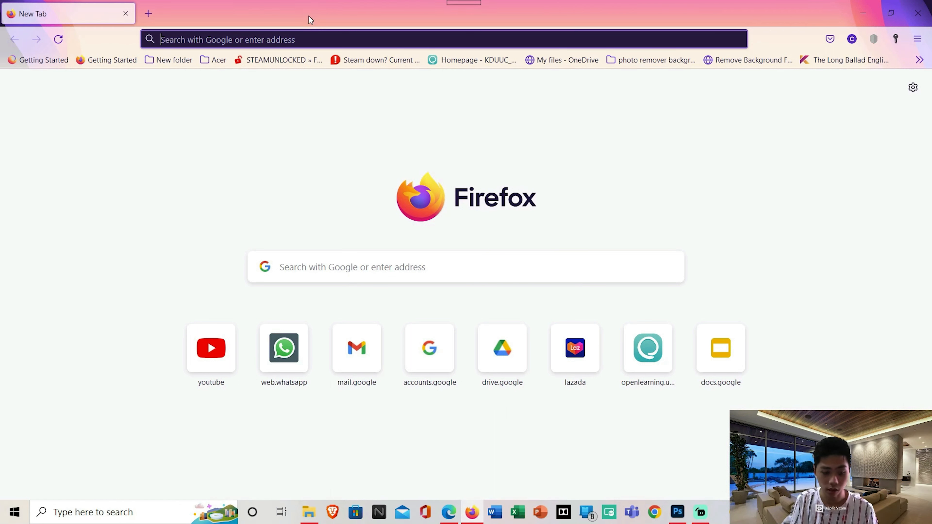
pyautogui.write('indian ')
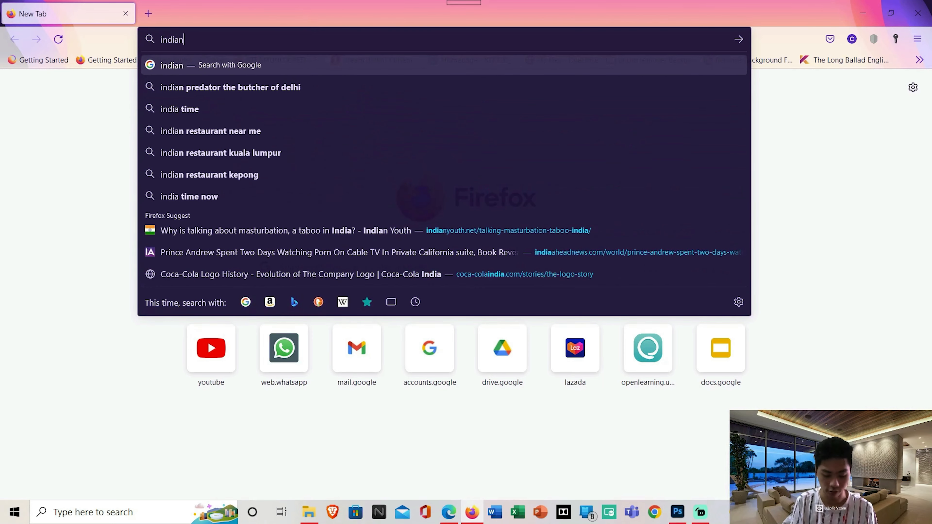
pyautogui.write('cuisine')
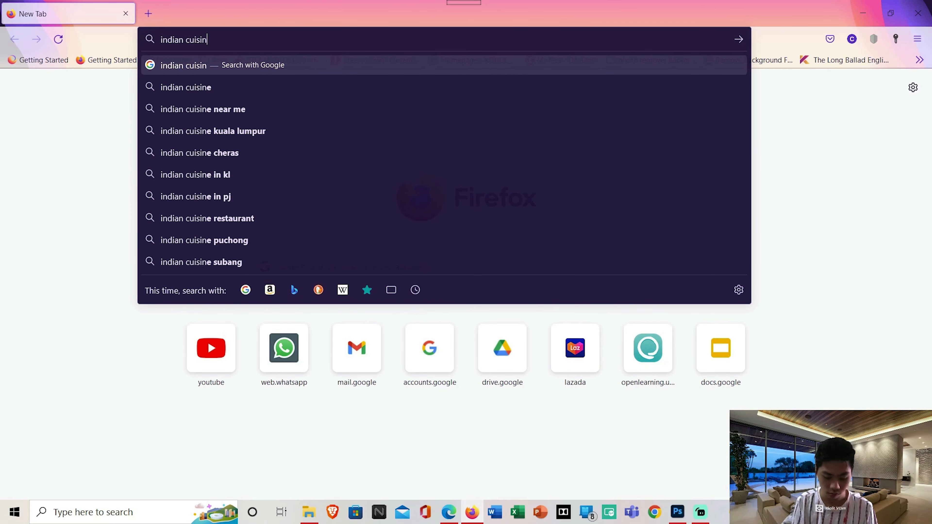
pyautogui.press('Return')
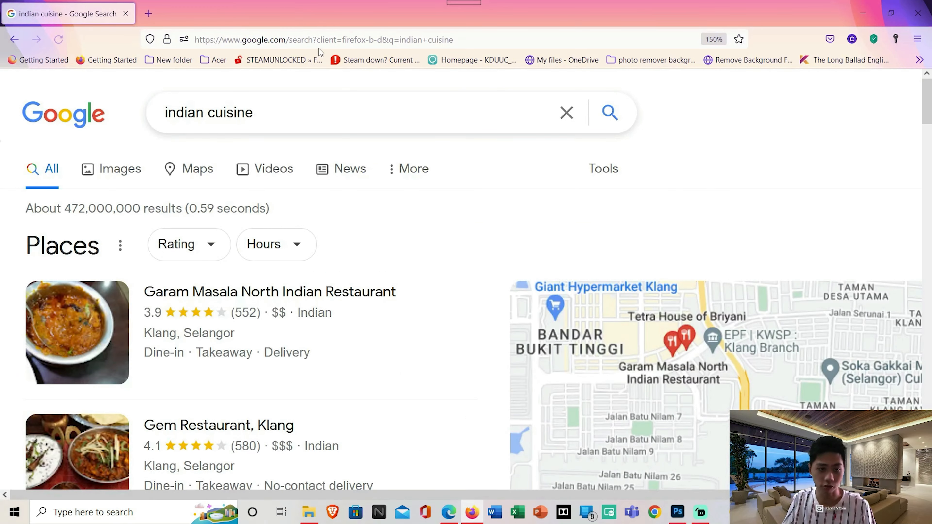
# Set the browser page zoom to 100%
pyautogui.click(918, 39)
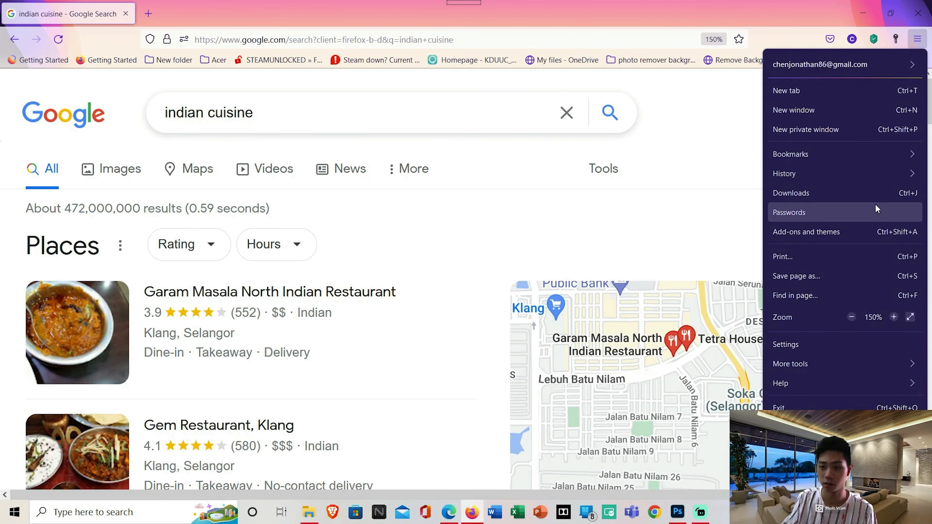
pyautogui.click(855, 317)
pyautogui.click(855, 316)
pyautogui.click(855, 316)
pyautogui.click(855, 317)
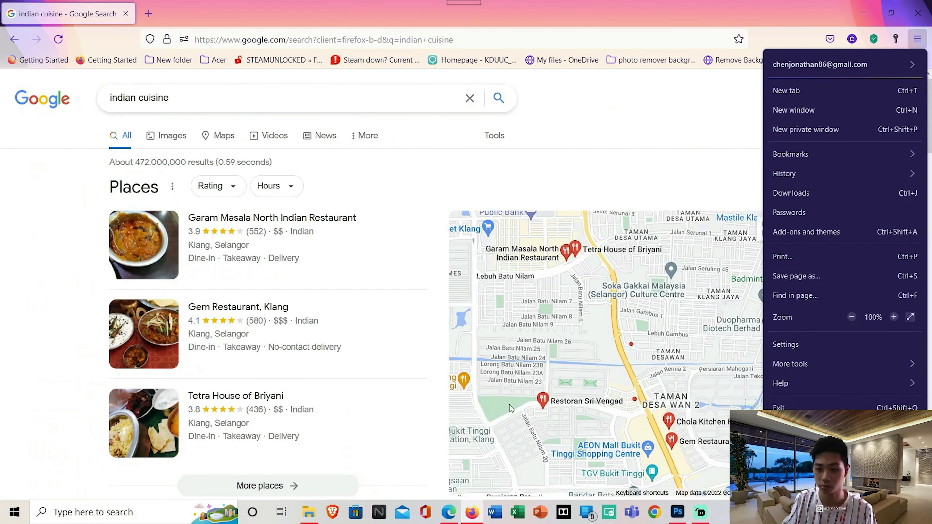
pyautogui.click(488, 170)
# Look through the Indian cuisine search results and the Klook article on Indian restaurants in KL for usable food pictures
pyautogui.scroll(-8, 313, 126)
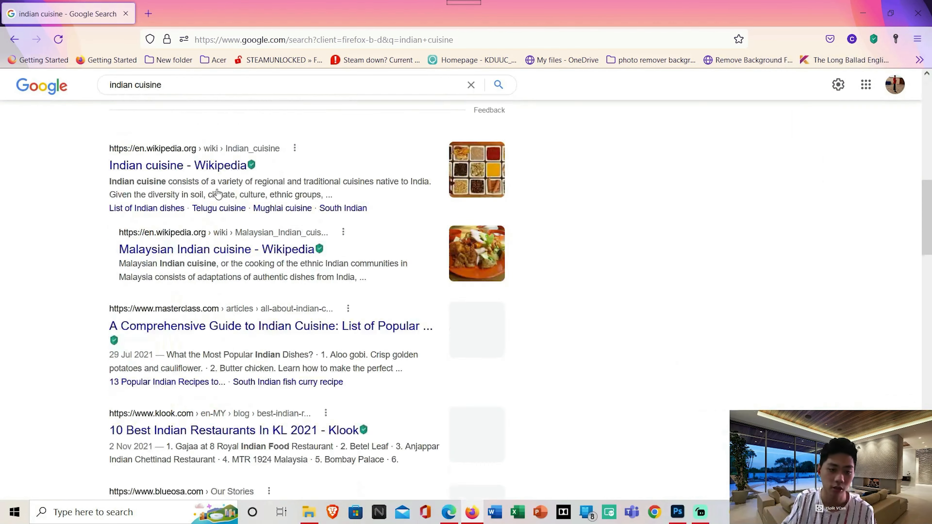
pyautogui.scroll(1, 374, 322)
pyautogui.scroll(-7, 327, 347)
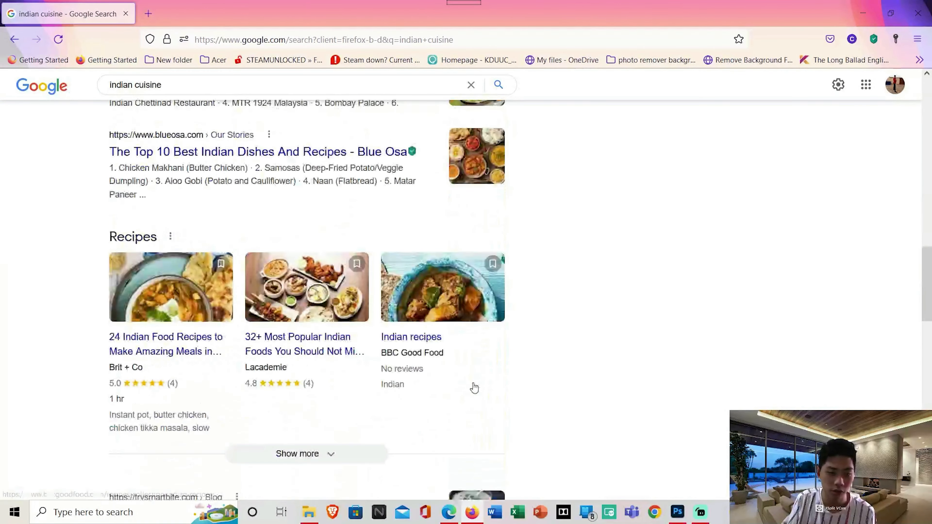
pyautogui.scroll(5, 472, 387)
pyautogui.click(318, 329)
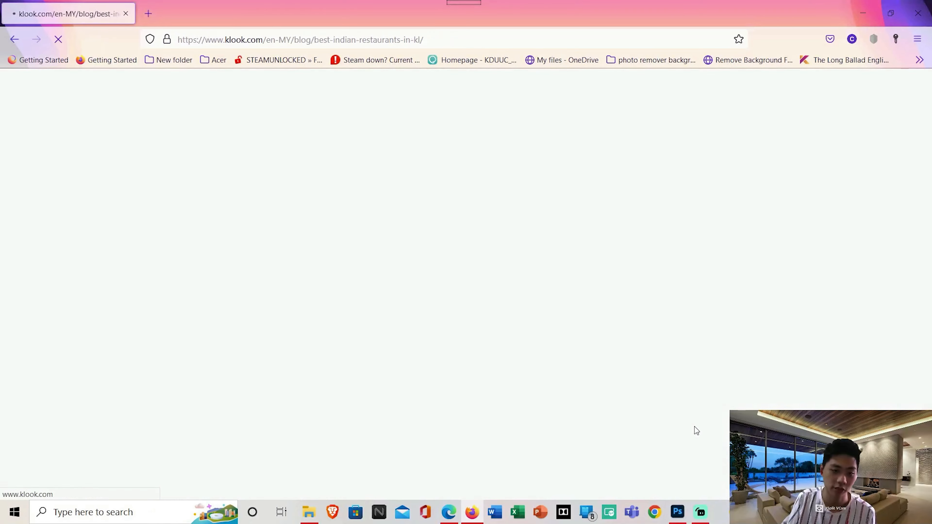
pyautogui.scroll(-6, 579, 463)
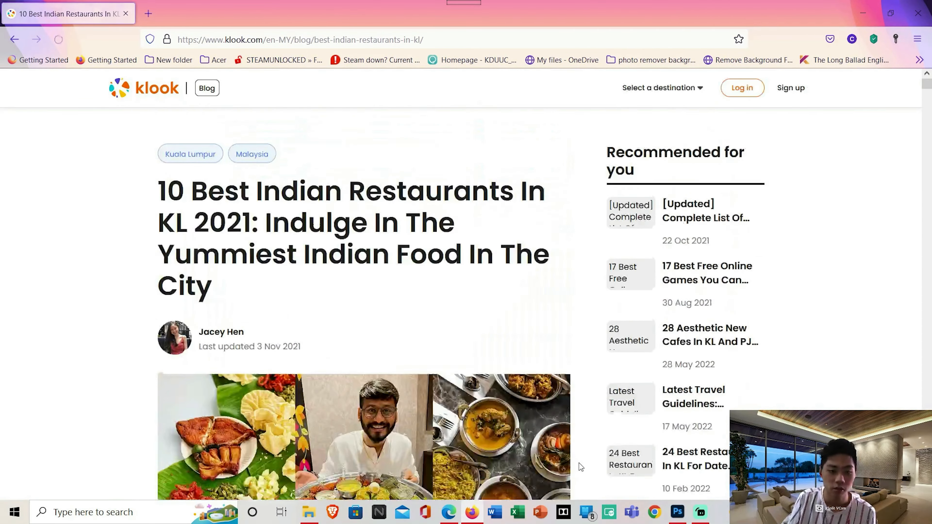
pyautogui.scroll(-10, 579, 463)
pyautogui.scroll(15, 576, 455)
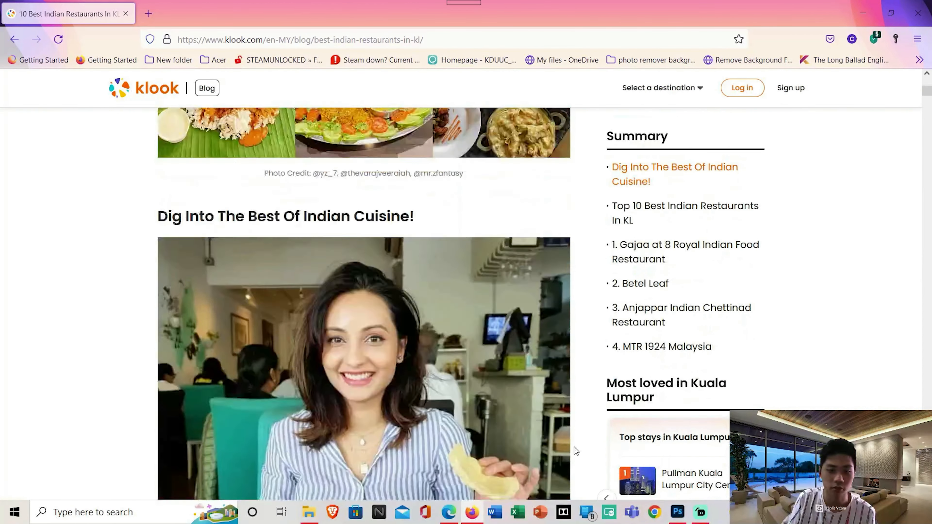
pyautogui.click(15, 40)
pyautogui.scroll(10, 260, 214)
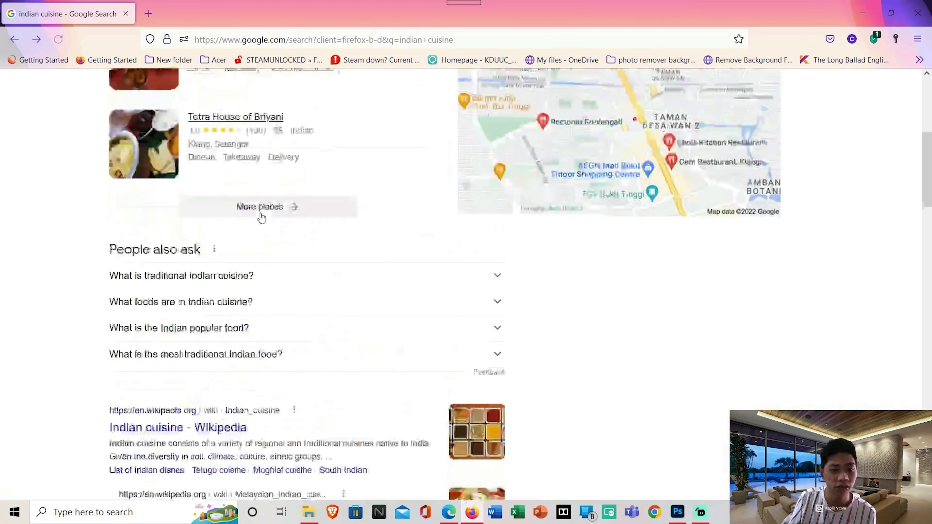
# Search Google for "Roti canai" and show the image results
pyautogui.tripleClick(197, 101)
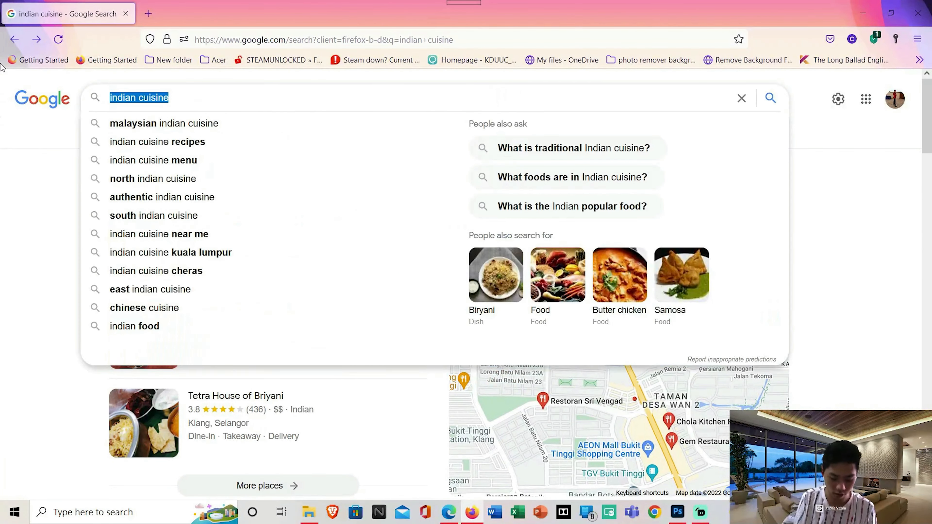
pyautogui.write('Roti canai')
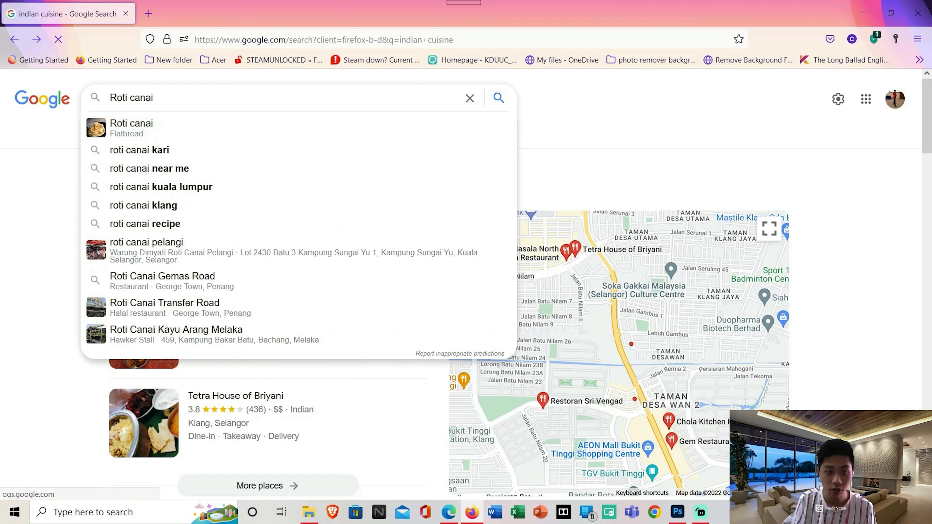
pyautogui.press('Return')
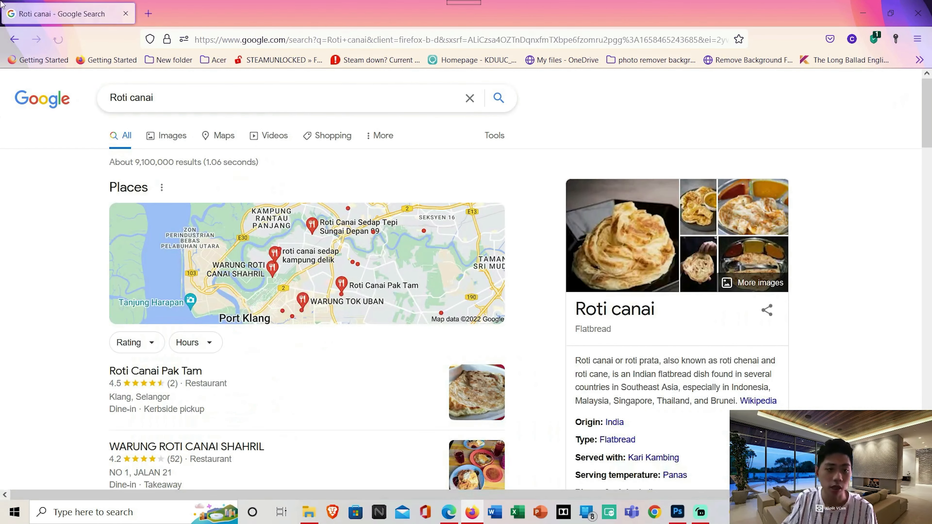
pyautogui.scroll(-5, 244, 360)
pyautogui.scroll(5, 244, 360)
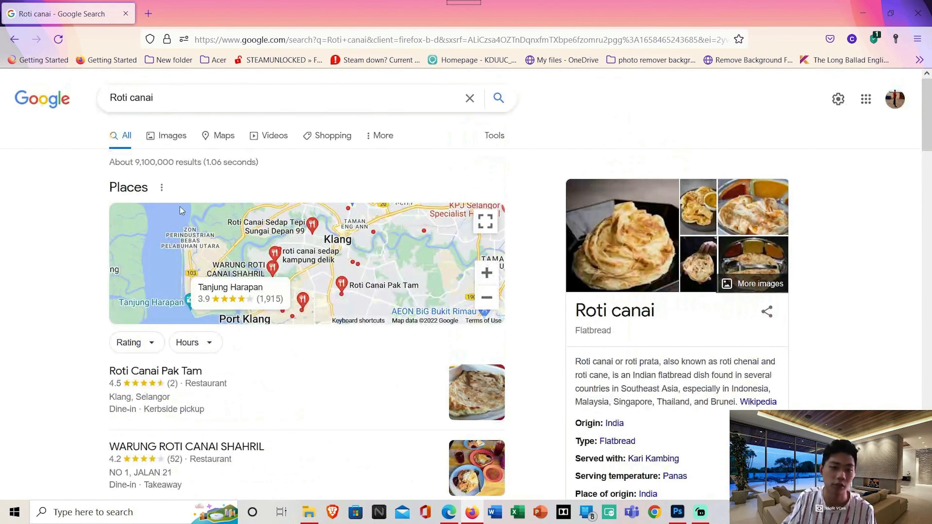
pyautogui.click(172, 134)
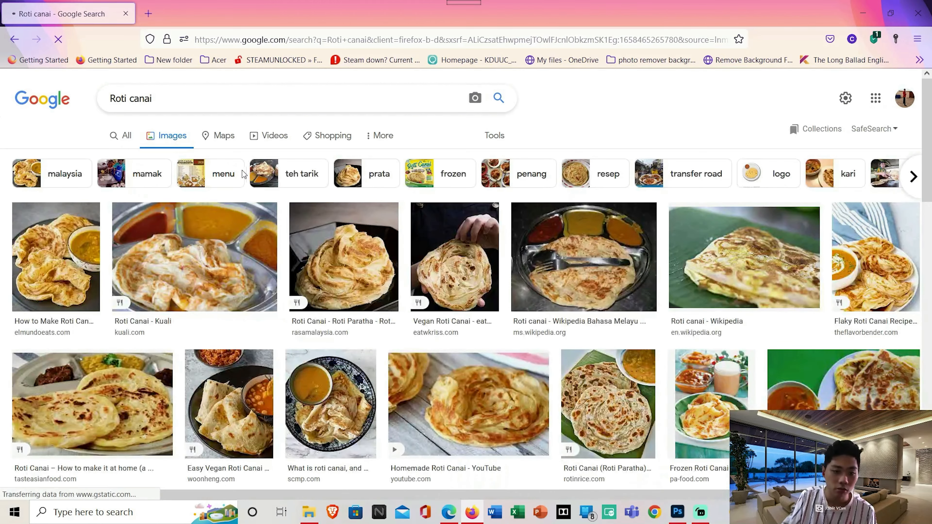
# Preview the "Roti Canai – How to make it at home" picture from Taste Of Asian Food and copy the image
pyautogui.scroll(-3, 708, 422)
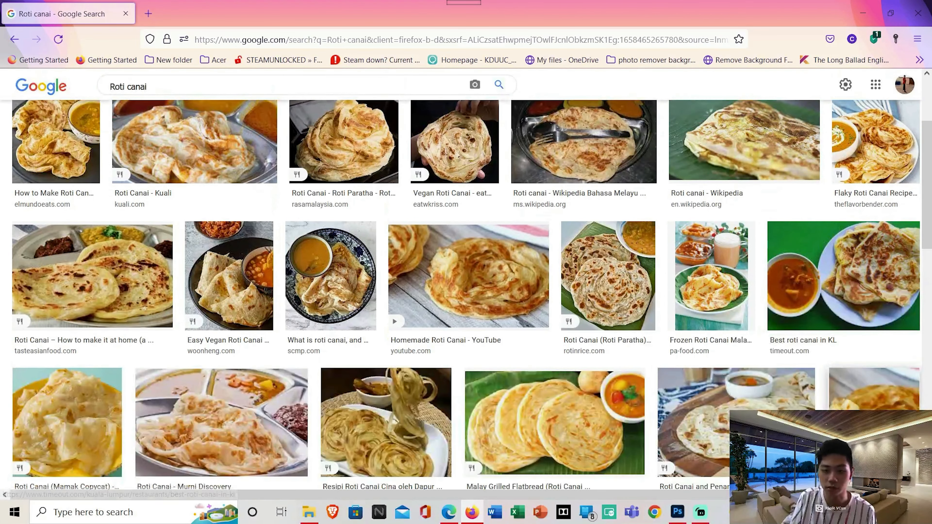
pyautogui.click(148, 282)
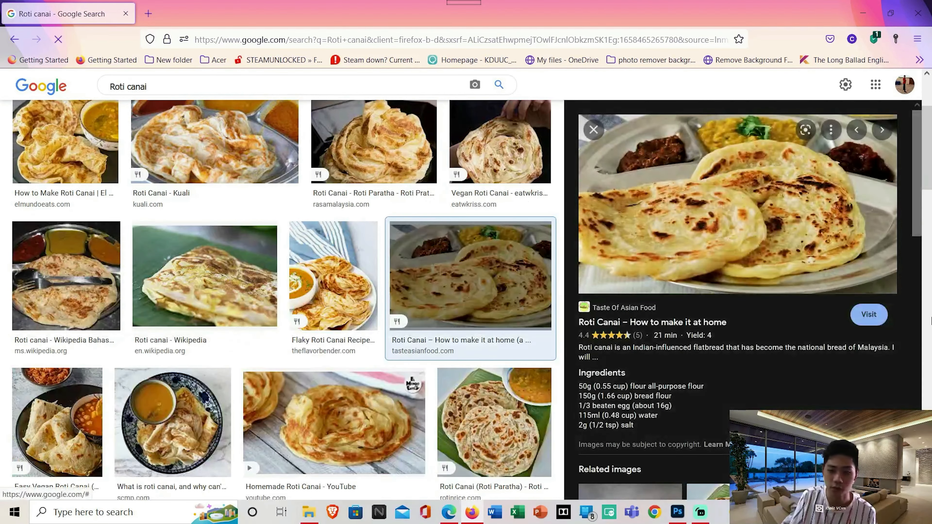
pyautogui.rightClick(669, 178)
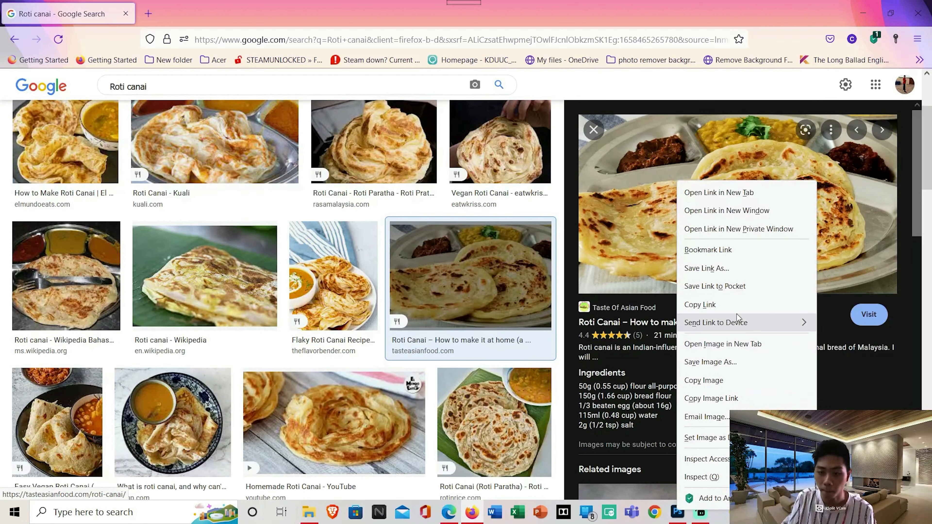
pyautogui.click(727, 382)
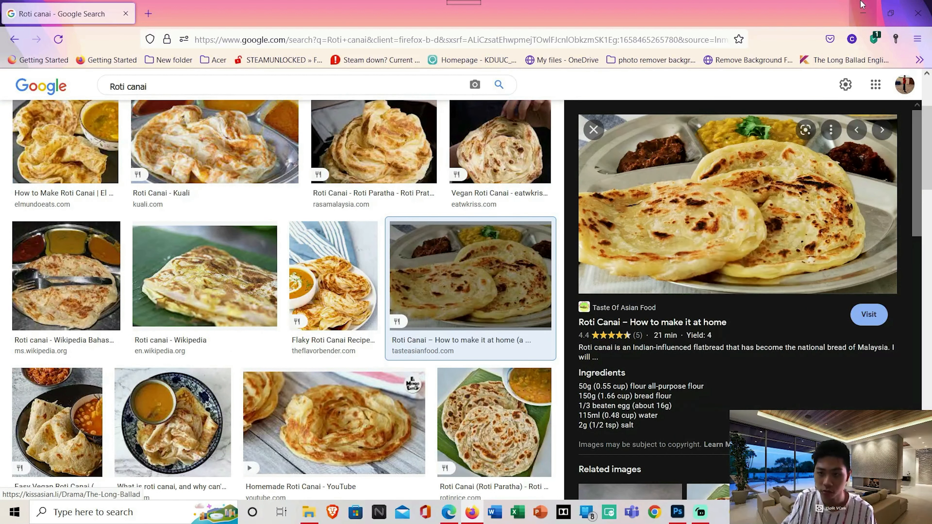
# Start saving the previewed roti canai picture and browse to the project folder on the Desktop
pyautogui.rightClick(676, 228)
pyautogui.click(727, 382)
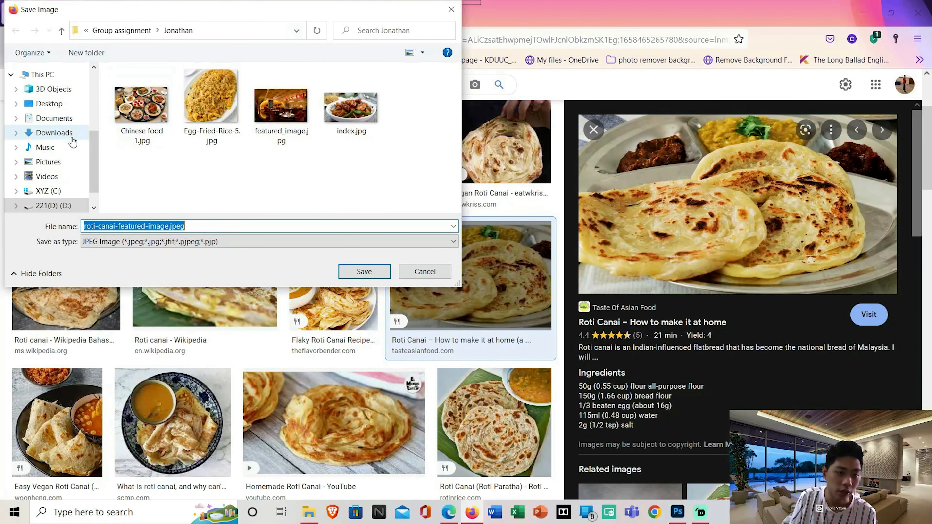
pyautogui.scroll(-2, 59, 155)
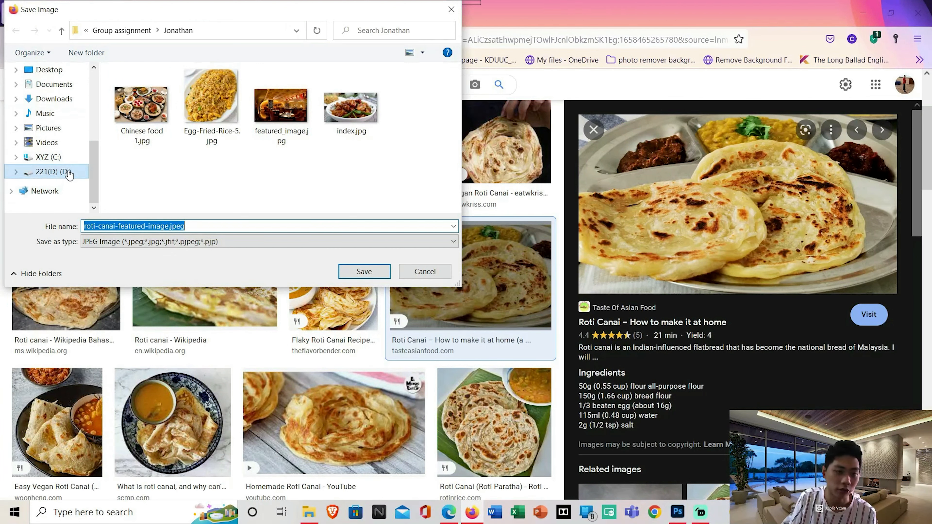
pyautogui.click(69, 173)
pyautogui.scroll(2, 69, 136)
pyautogui.click(56, 105)
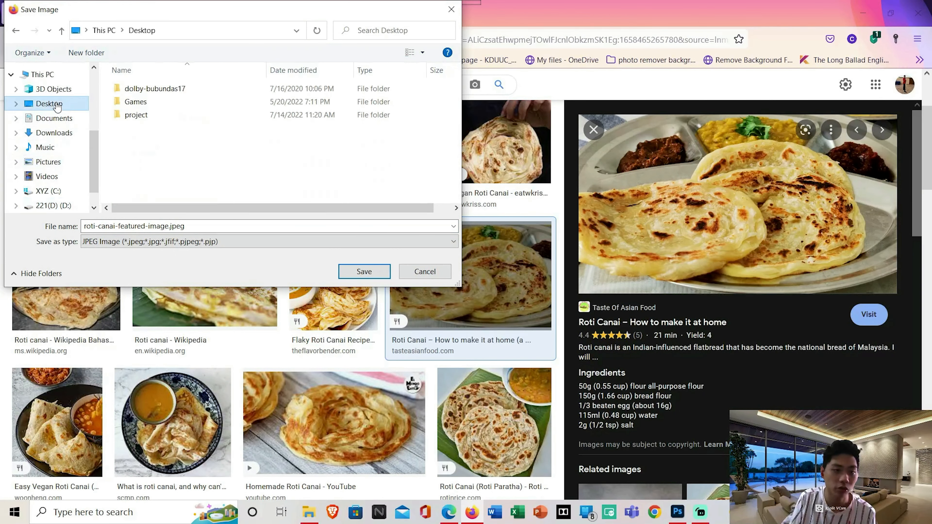
pyautogui.doubleClick(164, 115)
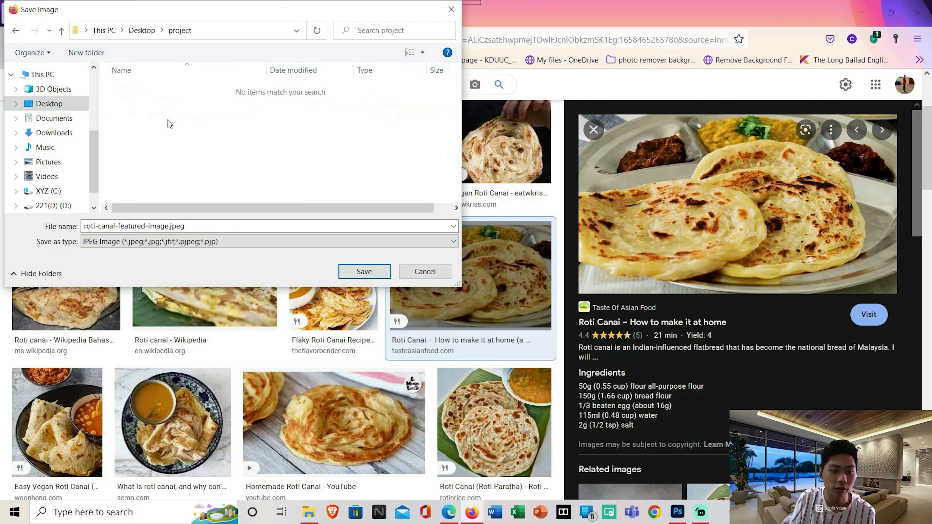
# Create a folder named Photoshop inside project and save the picture in it as roti-canai-featured-image.jpeg
pyautogui.rightClick(183, 136)
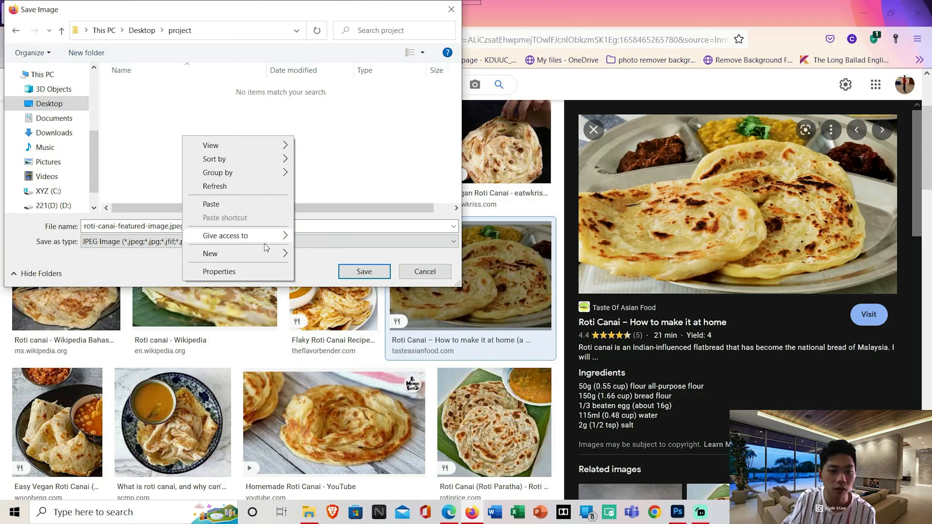
pyautogui.moveTo(286, 253)
pyautogui.click(367, 257)
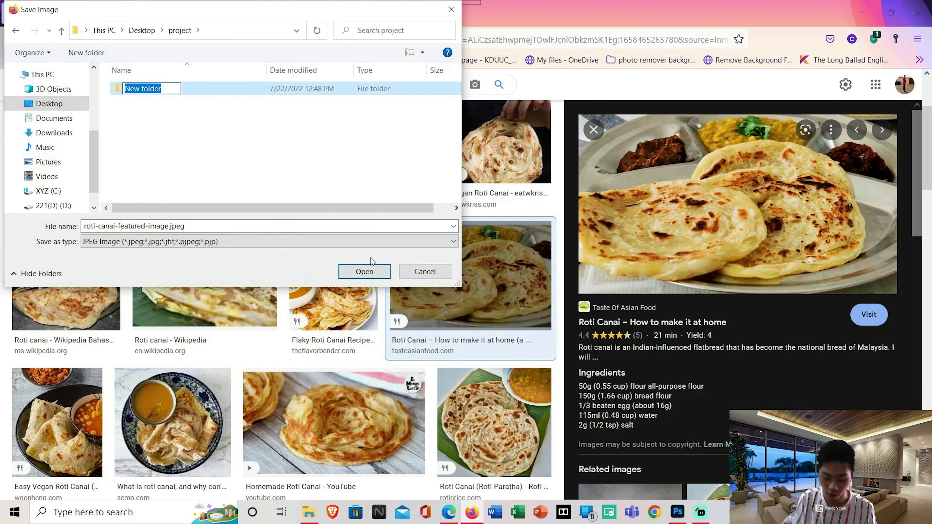
pyautogui.write('Photoshop')
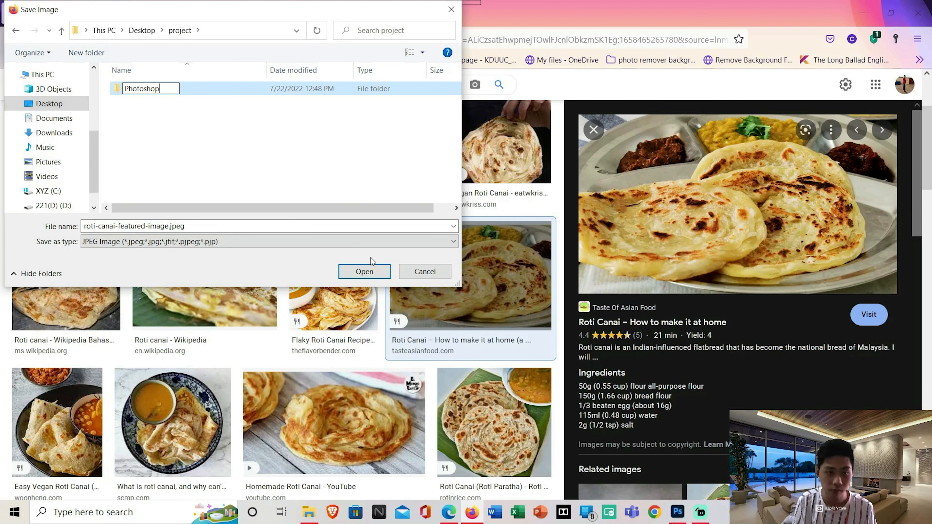
pyautogui.press('Return')
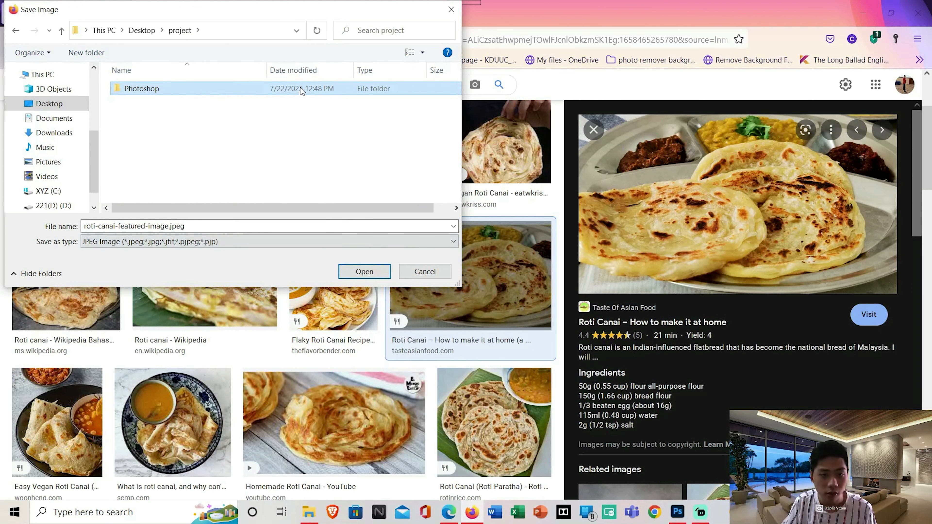
pyautogui.doubleClick(303, 93)
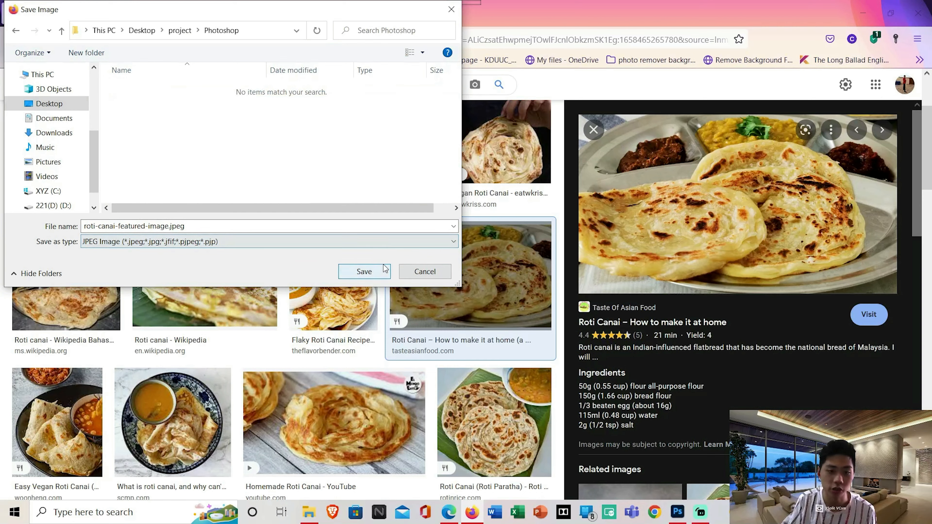
pyautogui.click(381, 276)
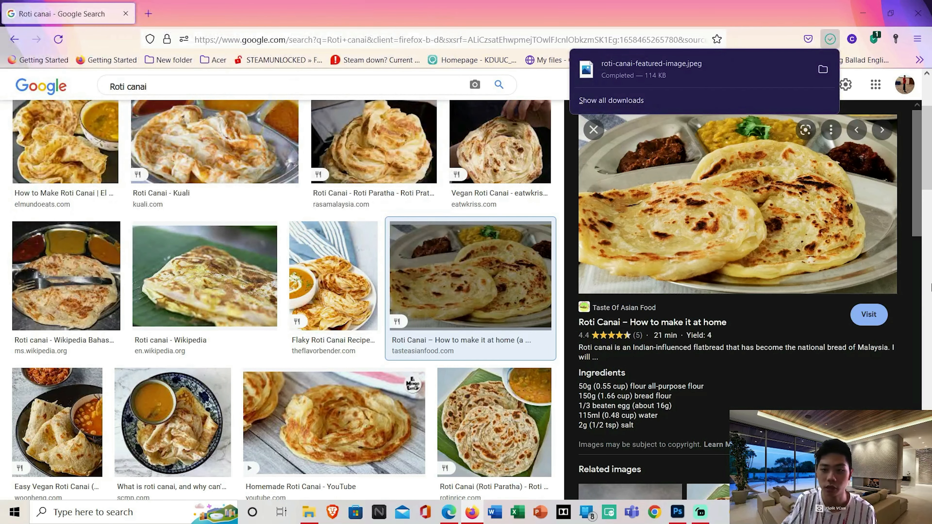
# Switch to Photoshop and open roti-canai-featured-image.jpeg from the Photoshop folder inside project on the Desktop
pyautogui.click(853, 5)
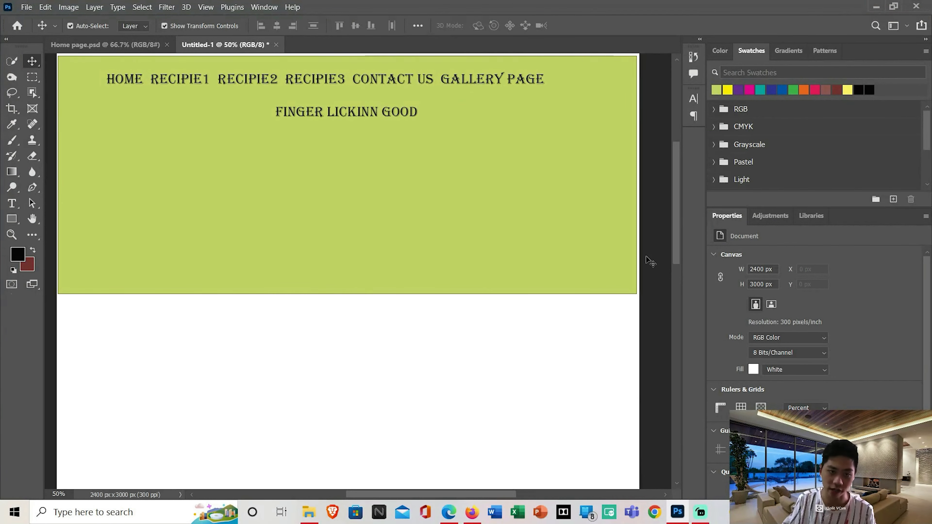
pyautogui.scroll(2, 349, 334)
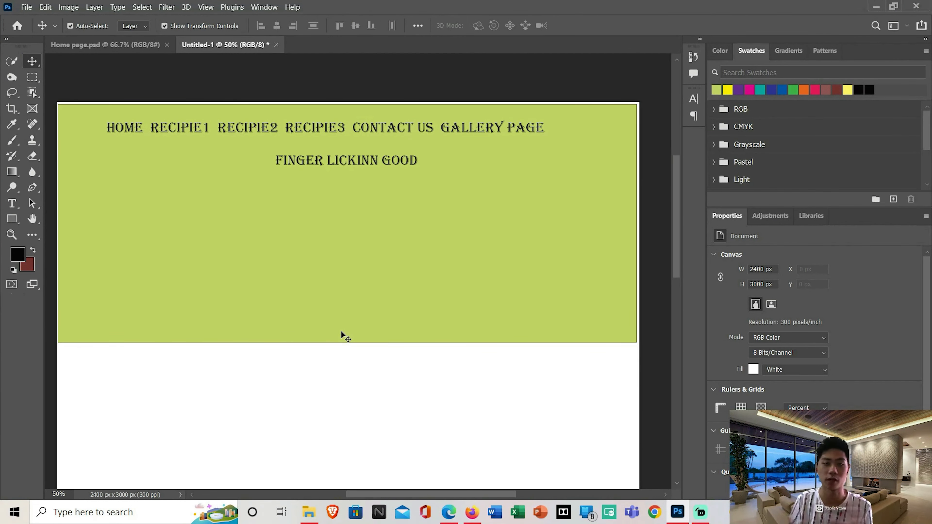
pyautogui.click(27, 7)
pyautogui.click(39, 30)
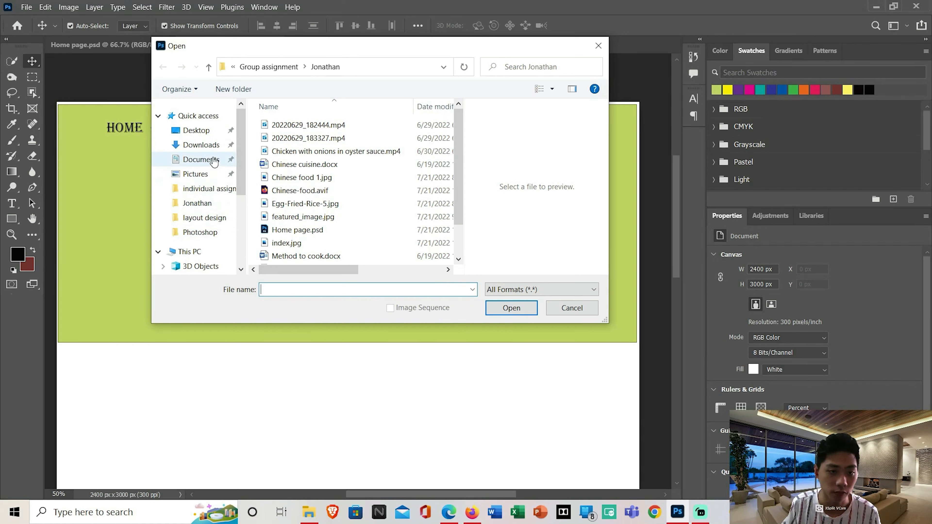
pyautogui.click(212, 135)
pyautogui.doubleClick(325, 155)
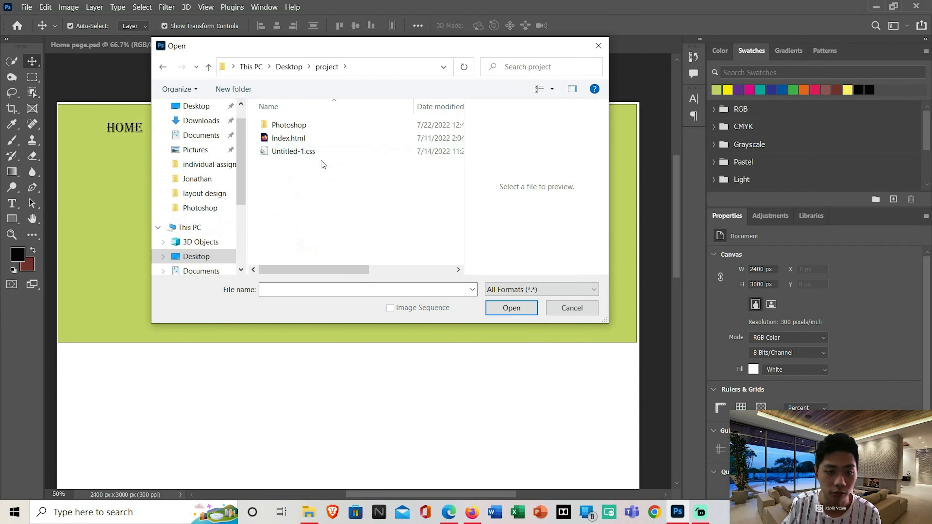
pyautogui.doubleClick(290, 125)
pyautogui.click(289, 144)
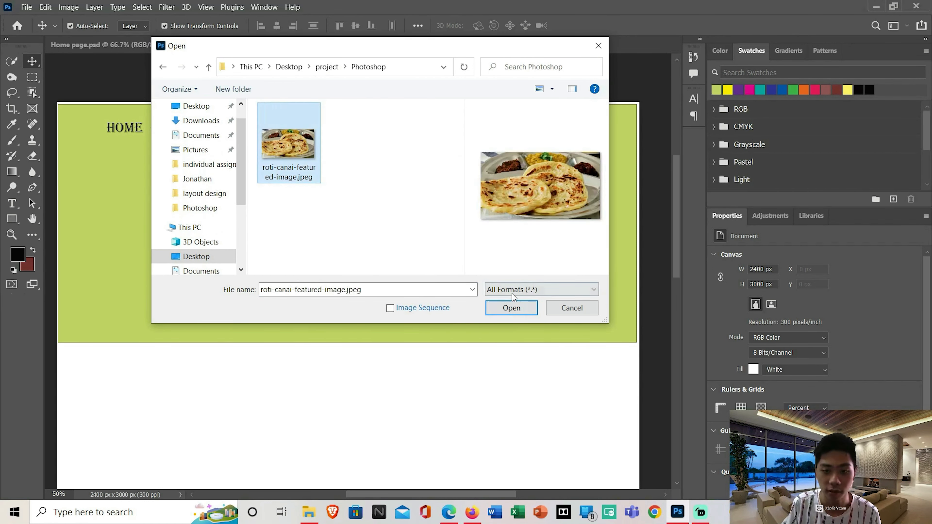
pyautogui.click(516, 309)
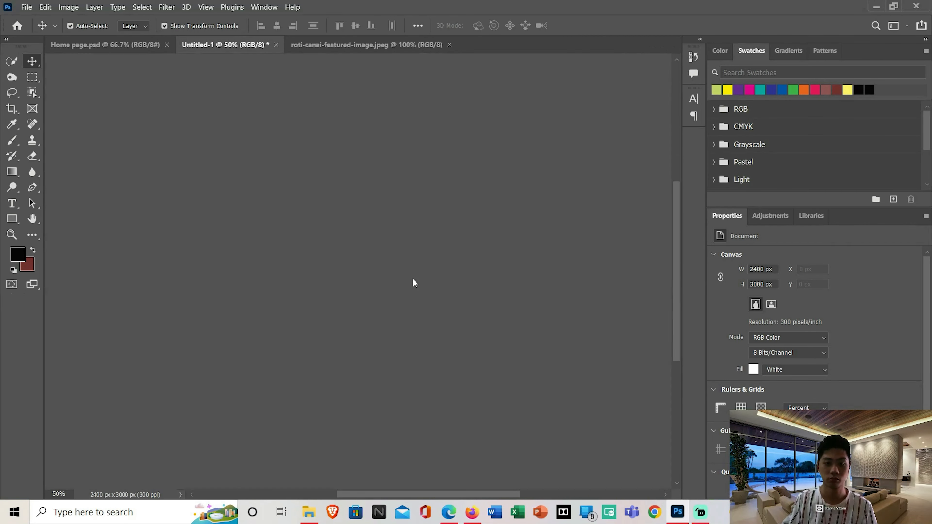
pyautogui.scroll(2, 396, 307)
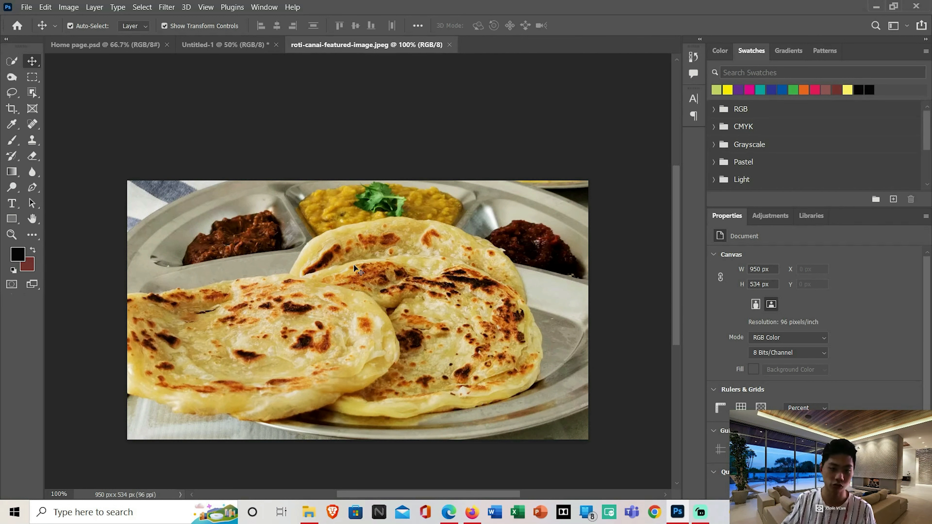
# Convert the roti canai picture's background to a normal layer and move it to about X 0%, Y 11%
pyautogui.moveTo(150, 199); pyautogui.dragTo(213, 224)
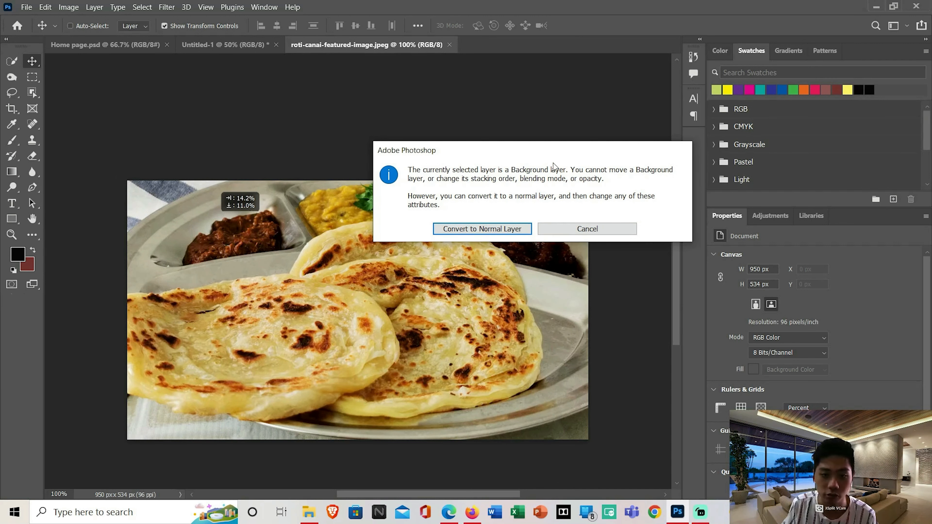
pyautogui.moveTo(548, 153); pyautogui.dragTo(425, 248)
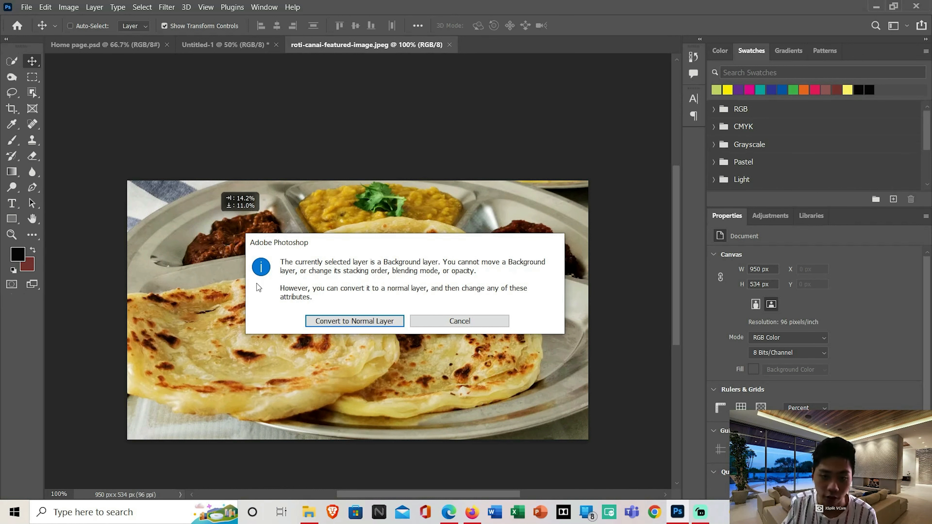
pyautogui.click(355, 321)
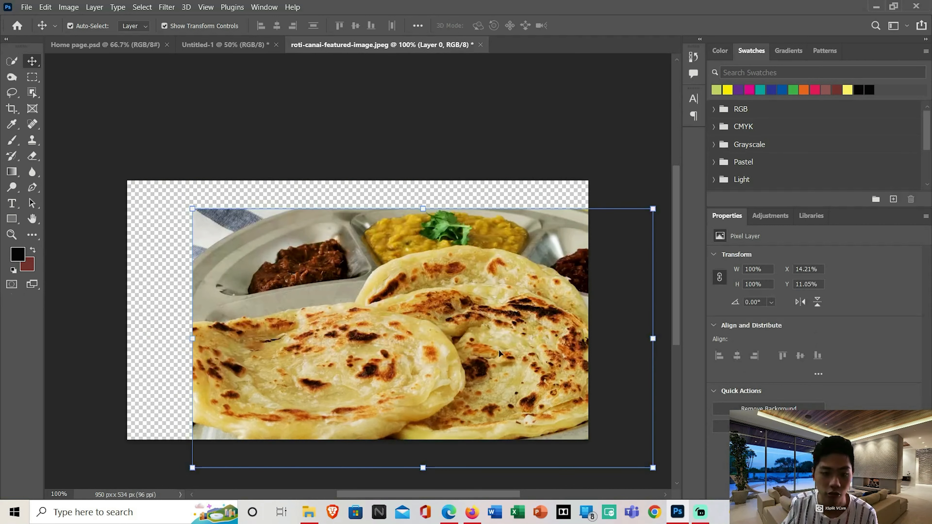
pyautogui.moveTo(416, 321); pyautogui.dragTo(343, 310)
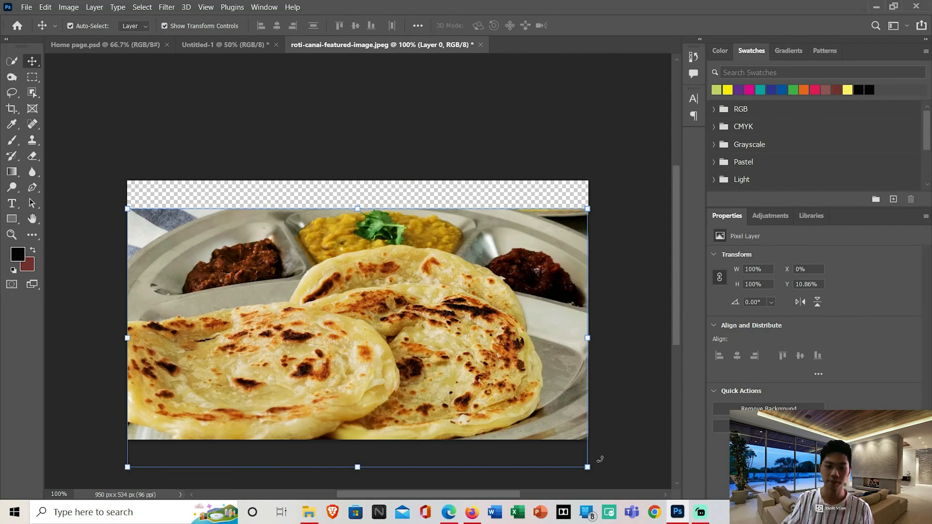
pyautogui.moveTo(587, 466); pyautogui.dragTo(283, 296)
pyautogui.moveTo(193, 266); pyautogui.dragTo(351, 313)
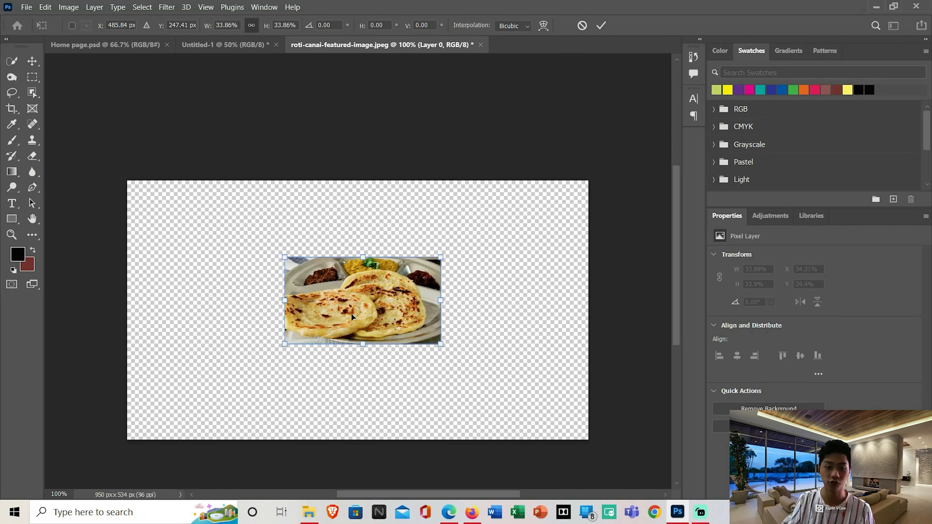
pyautogui.press('Return')
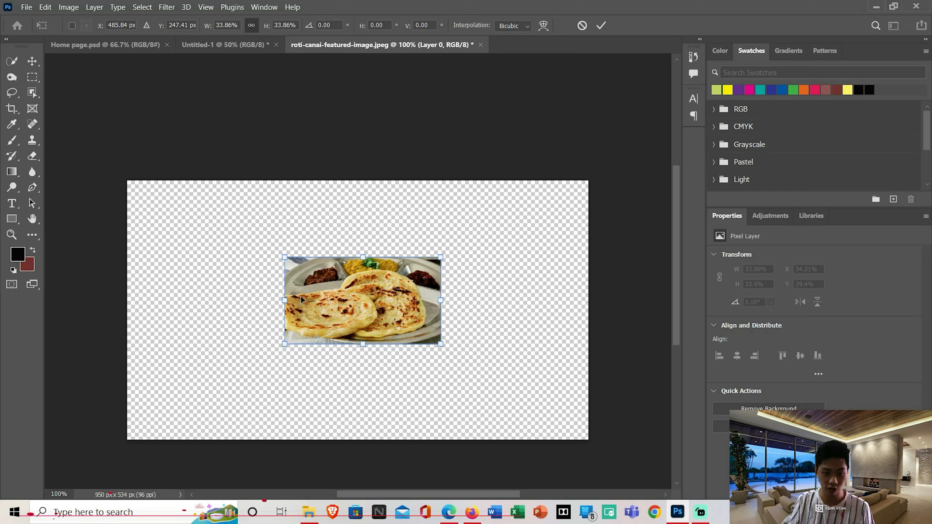
# Paste the copied roti canai picture into the Untitled-1 home page document
pyautogui.click(225, 45)
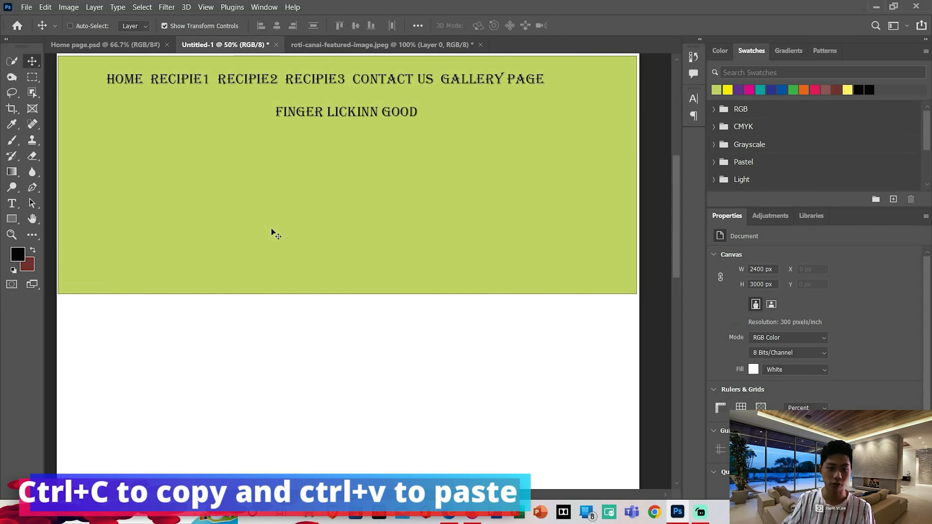
pyautogui.hotkey('ctrl', 'v')
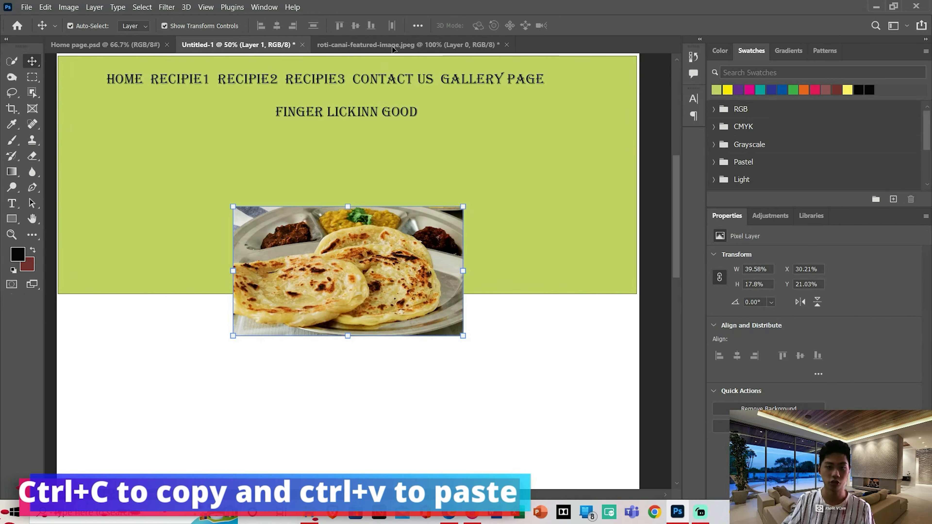
# Paste a second copy of the roti canai picture into the home page, shift it down and delete it
pyautogui.click(372, 45)
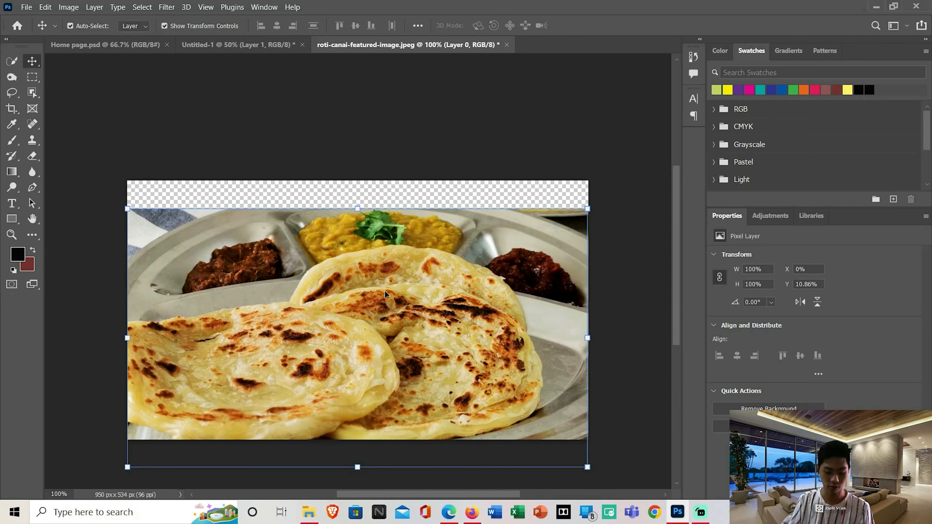
pyautogui.click(221, 45)
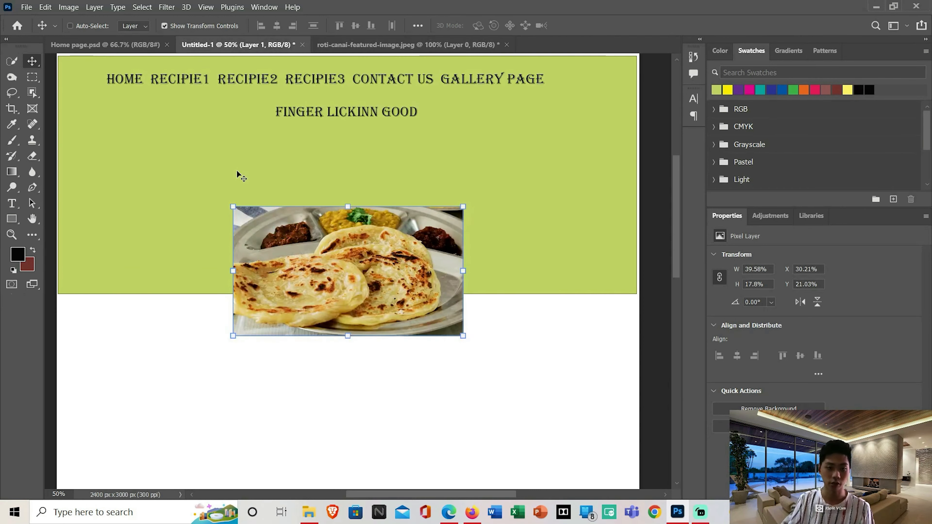
pyautogui.hotkey('ctrl', 'v')
pyautogui.moveTo(315, 260); pyautogui.dragTo(276, 347)
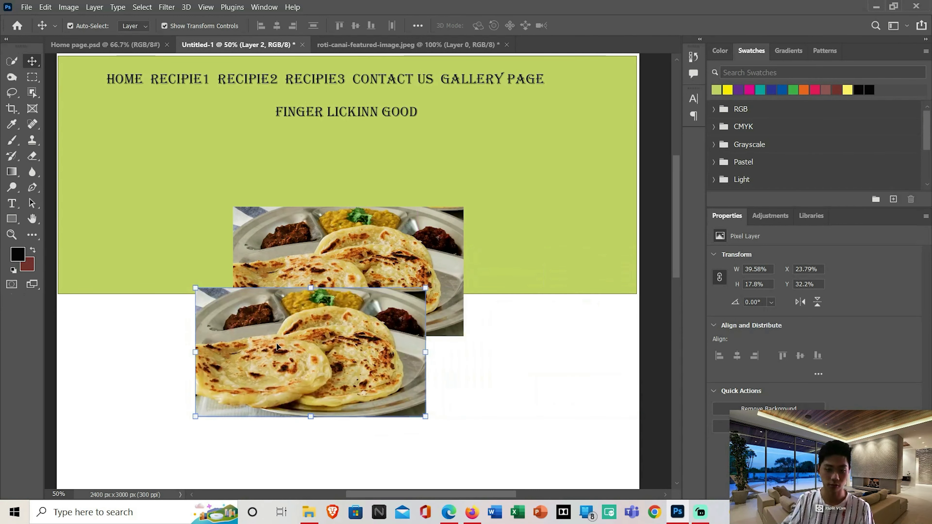
pyautogui.press('Delete')
# Move the pasted picture to the green header's left side and scale it to about 58%, resting in the lower-left corner
pyautogui.moveTo(364, 255); pyautogui.dragTo(115, 235)
pyautogui.scroll(2, 277, 281)
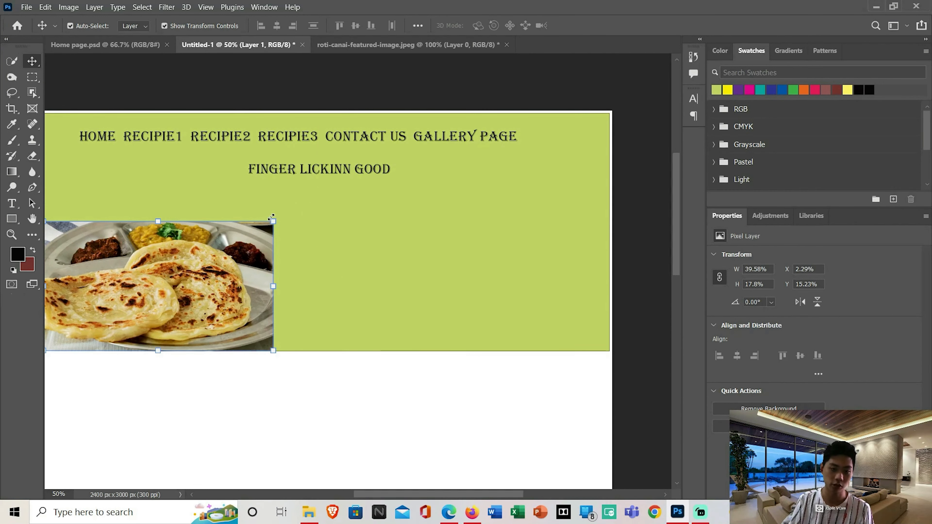
pyautogui.moveTo(276, 220); pyautogui.dragTo(161, 275)
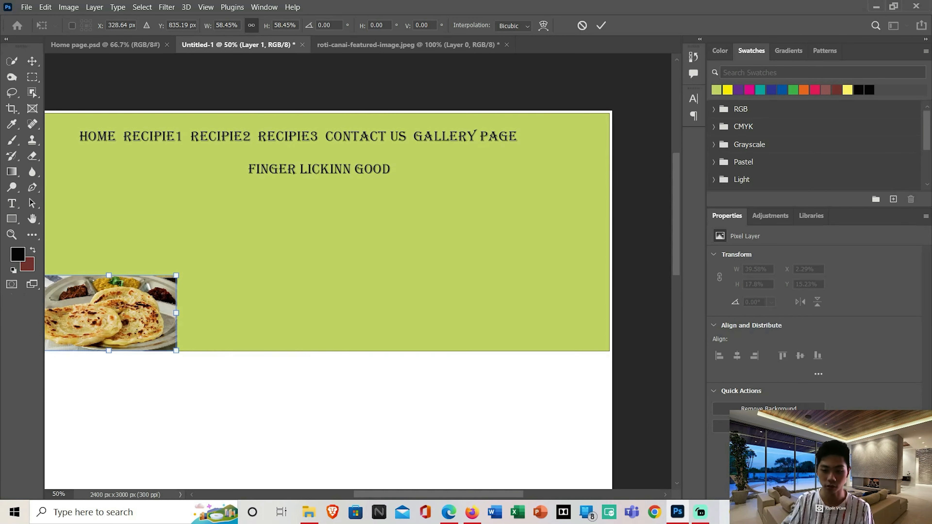
pyautogui.click(700, 513)
pyautogui.click(705, 517)
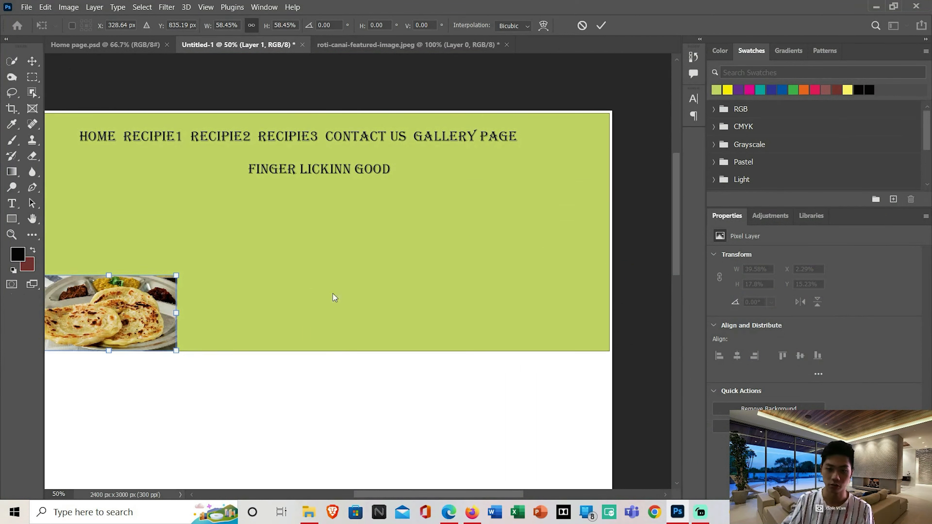
pyautogui.press('Return')
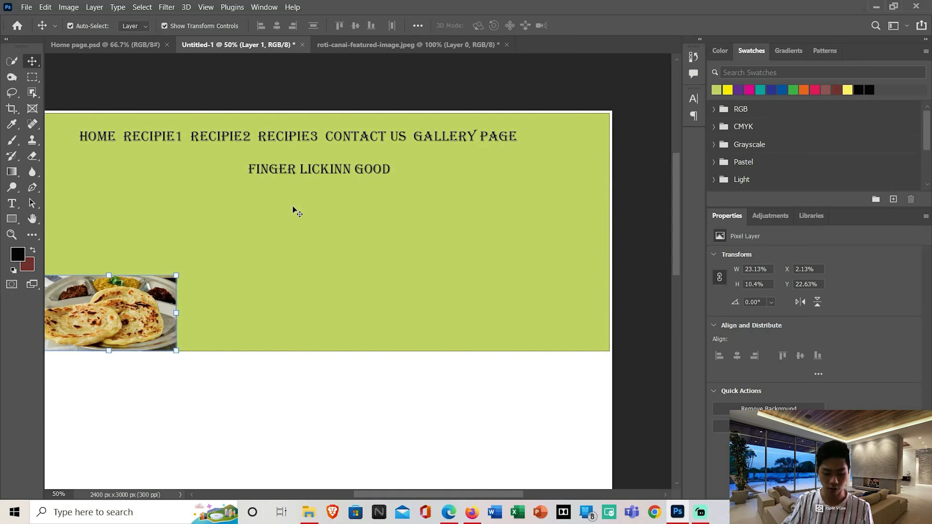
# Add the text "INDIAN CUSINE" in a text box below the FINGER LICKINN GOOD tagline and shift it slightly left
pyautogui.press('t')
pyautogui.moveTo(211, 190); pyautogui.dragTo(436, 232)
pyautogui.write('INDIAN')
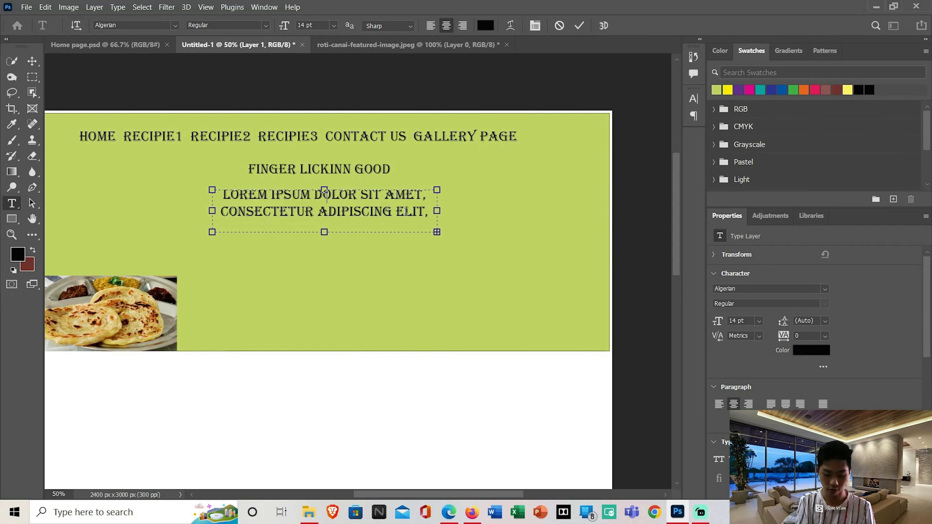
pyautogui.write(' CUSINE')
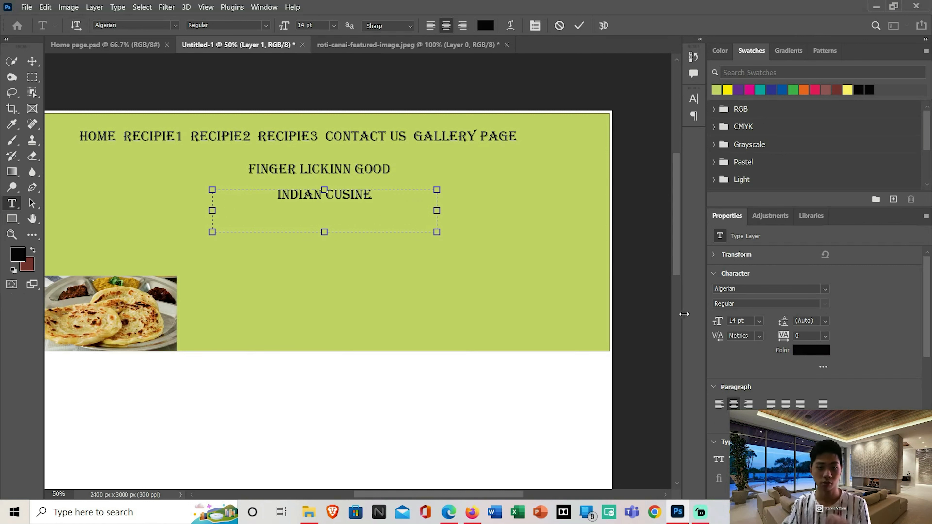
pyautogui.click(32, 61)
pyautogui.moveTo(342, 199); pyautogui.dragTo(328, 199)
# Set the "INDIAN CUSINE" text's font to Arial Rounded MT Bold and select the green header rectangle
pyautogui.doubleClick(328, 198)
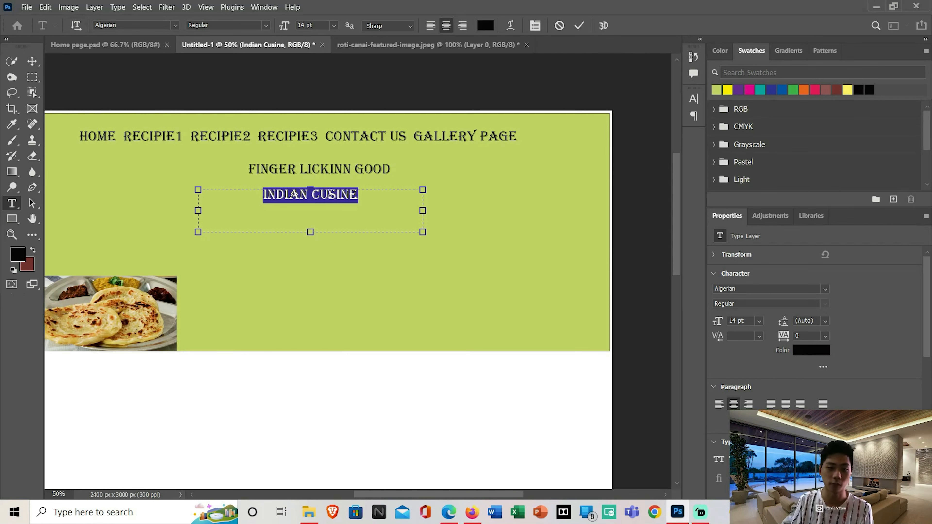
pyautogui.click(176, 25)
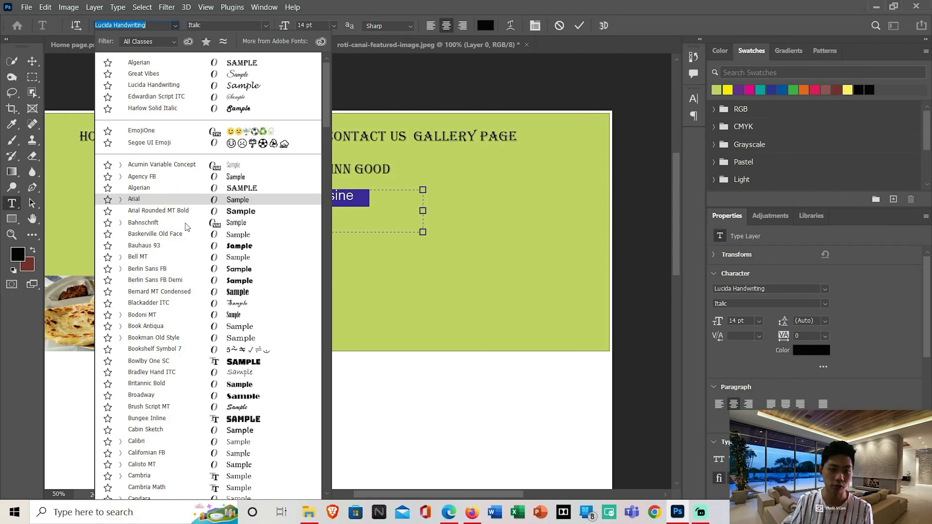
pyautogui.click(212, 212)
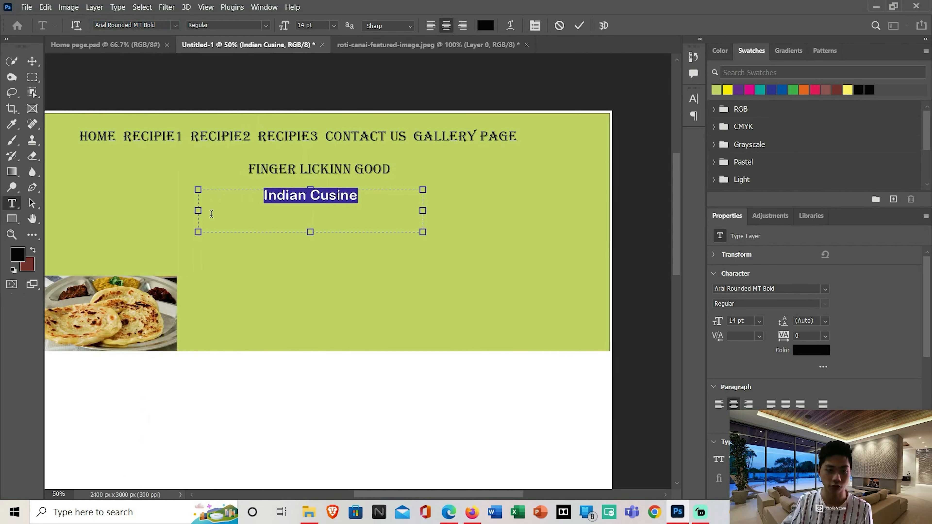
pyautogui.click(628, 223)
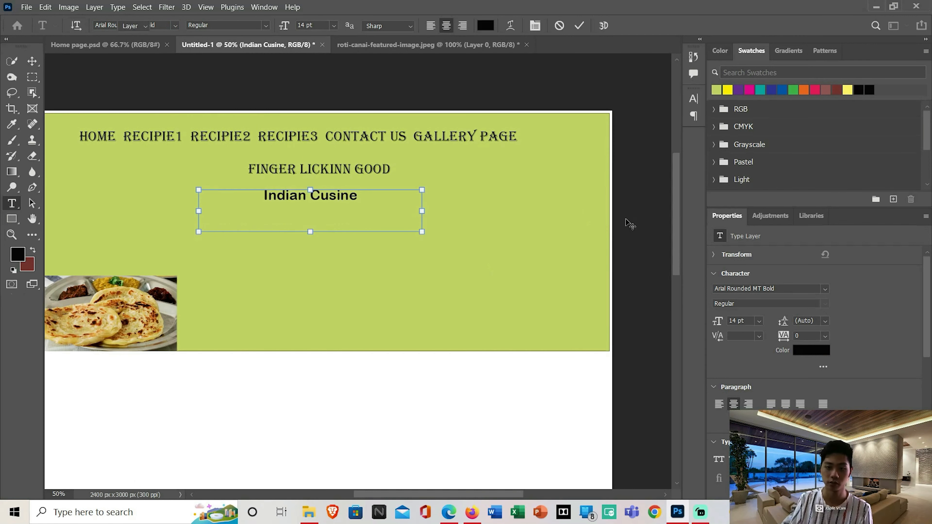
pyautogui.press('v')
pyautogui.click(577, 205)
pyautogui.moveTo(609, 113); pyautogui.dragTo(614, 112)
# Examine the section layout below the header in Home page.psd, check the roti canai image and return to the Untitled-1 document
pyautogui.click(105, 44)
pyautogui.scroll(10, 492, 321)
pyautogui.scroll(-2, 212, 339)
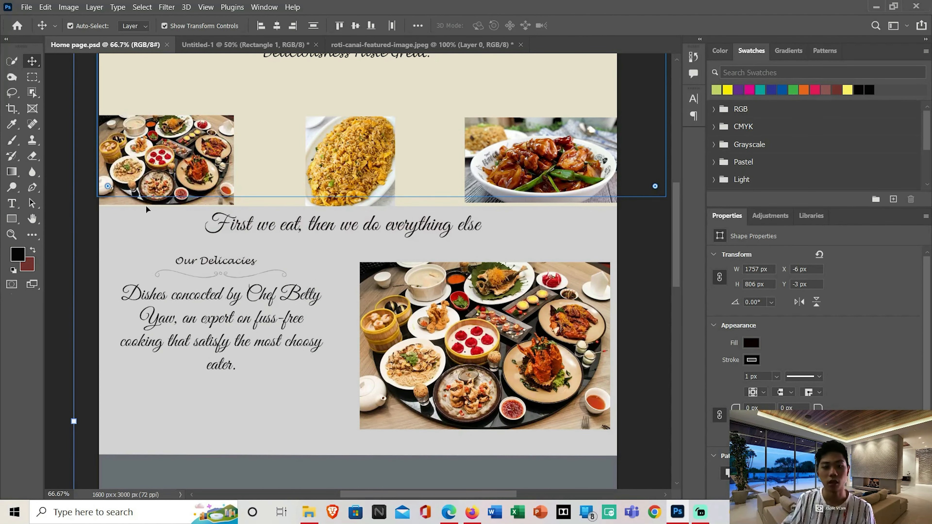
pyautogui.scroll(3, 146, 209)
pyautogui.click(422, 44)
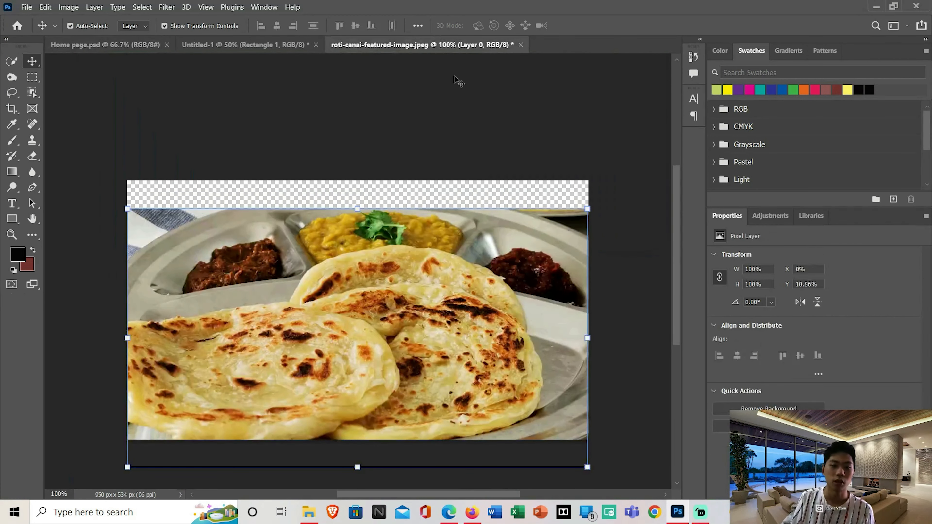
pyautogui.click(225, 44)
pyautogui.scroll(-3, 253, 279)
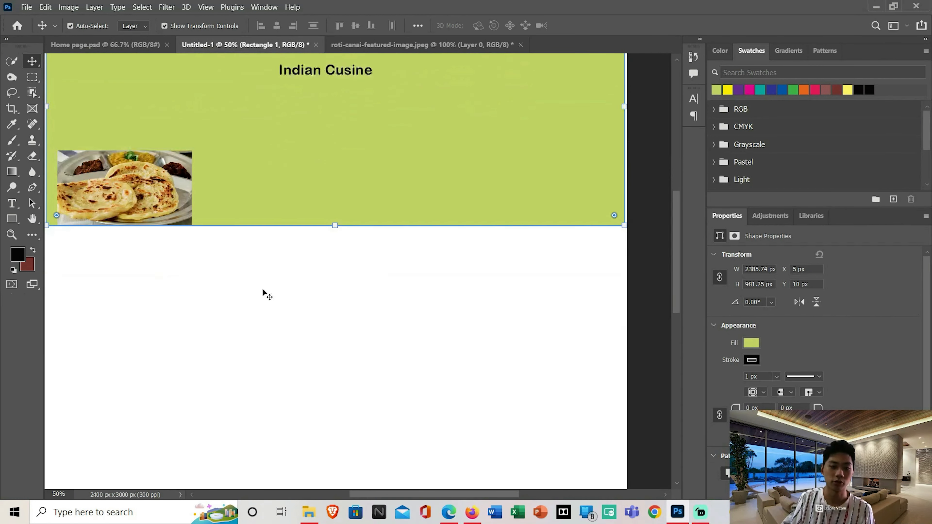
pyautogui.scroll(-1, 262, 292)
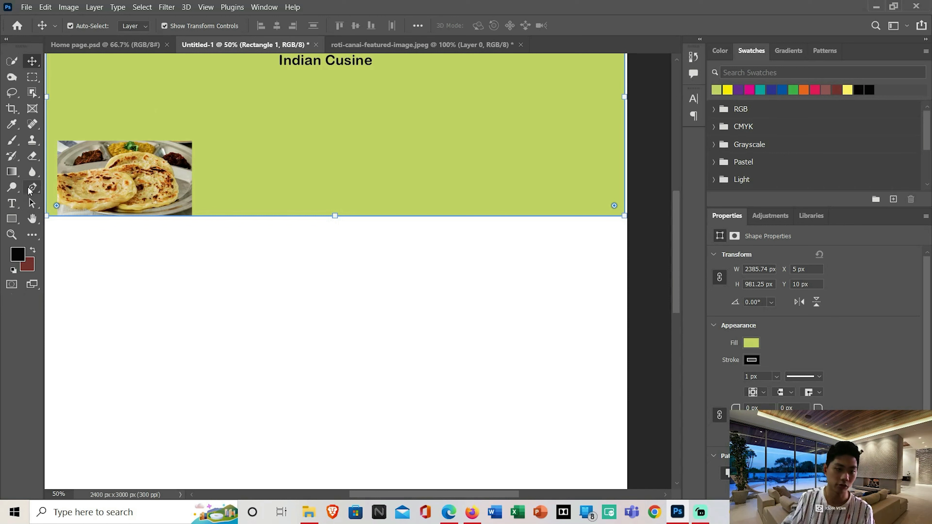
# Draw a green rectangle about 2157 by 775 px in the white area below the header, and delete it
pyautogui.click(12, 172)
pyautogui.rightClick(13, 176)
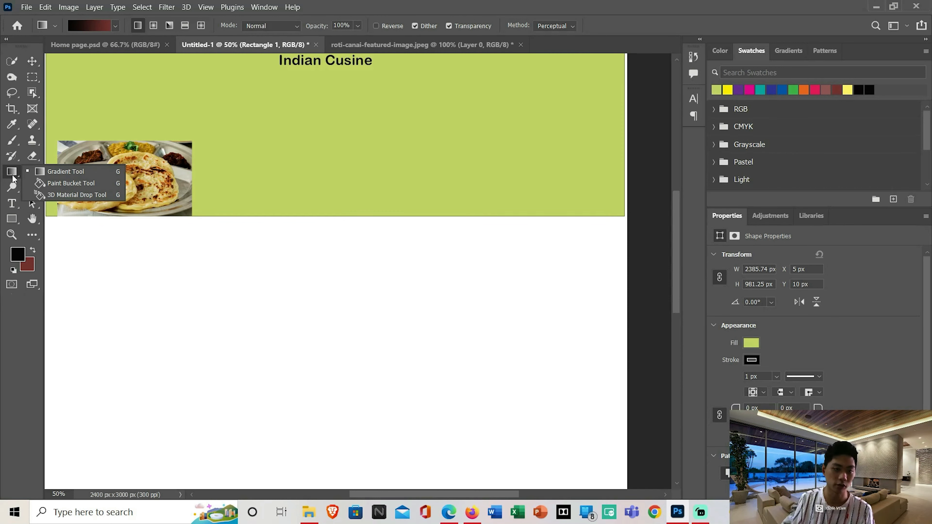
pyautogui.click(10, 219)
pyautogui.rightClick(8, 220)
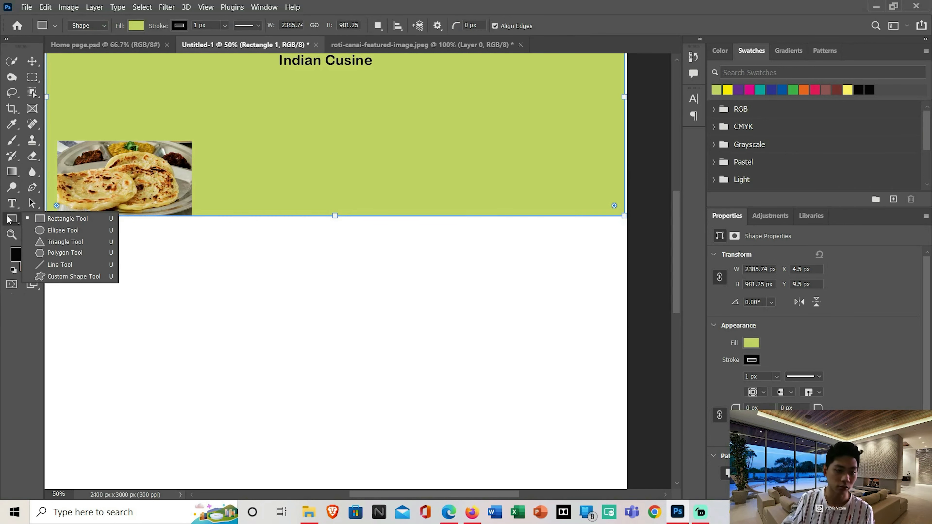
pyautogui.click(74, 218)
pyautogui.scroll(2, 124, 277)
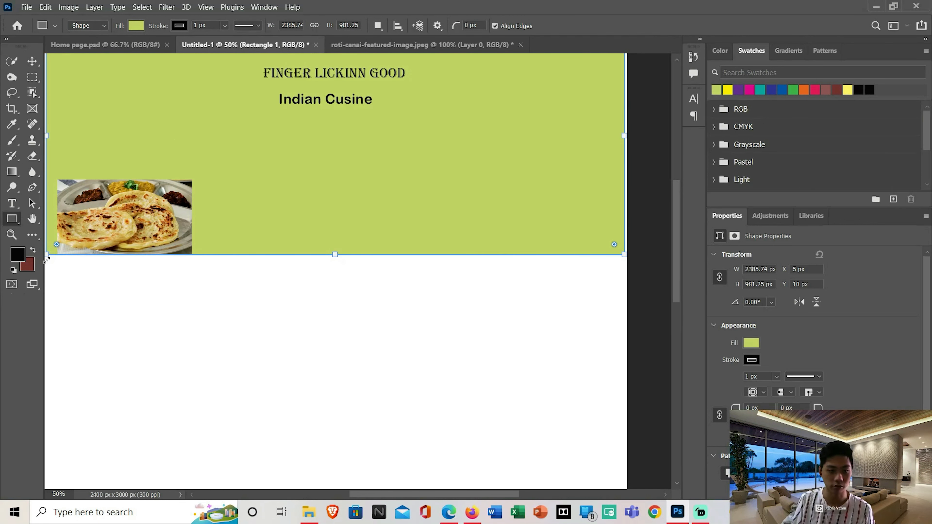
pyautogui.scroll(2, 74, 286)
pyautogui.moveTo(97, 309); pyautogui.dragTo(621, 416)
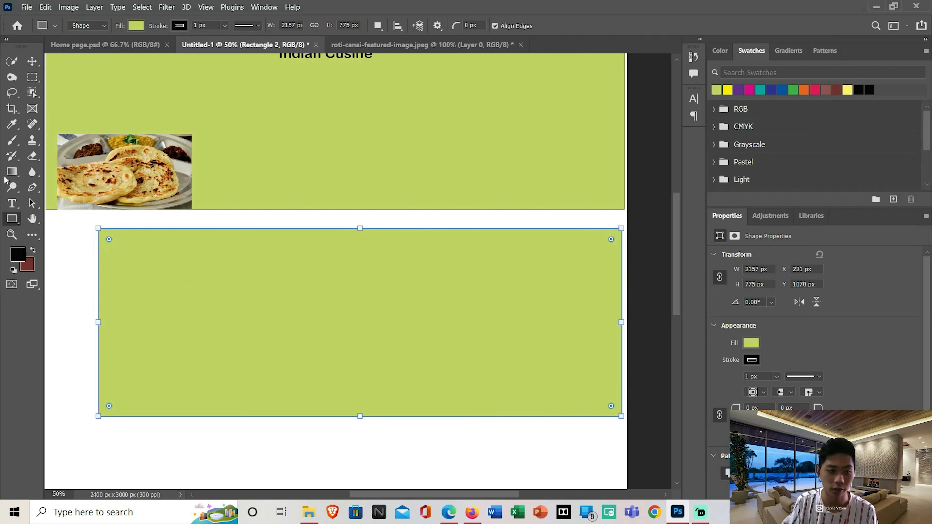
pyautogui.click(32, 61)
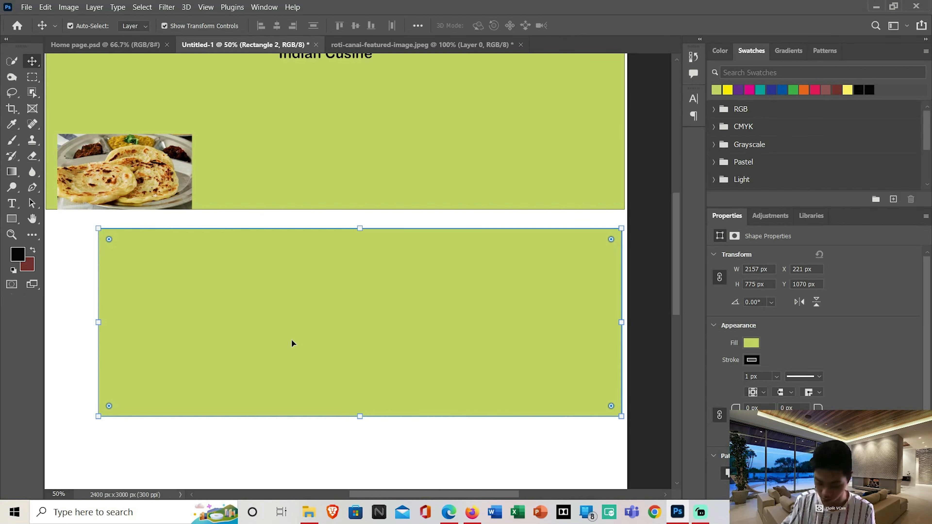
pyautogui.press('Delete')
# Duplicate the green header rectangle, place the copy directly below the header and scale it to about 100.58% to fill the page width
pyautogui.scroll(5, 290, 342)
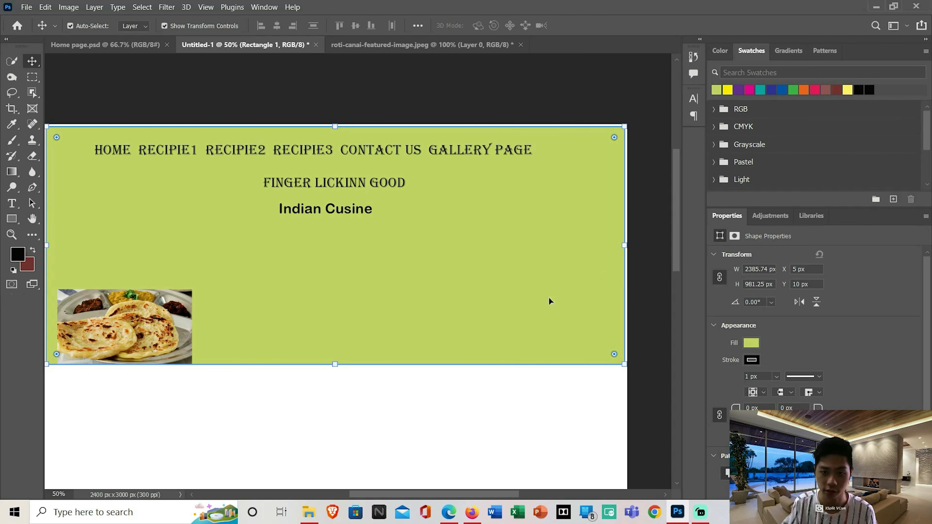
pyautogui.moveTo(674, 228); pyautogui.dragTo(676, 307)
pyautogui.hotkey('ctrl', 'v')
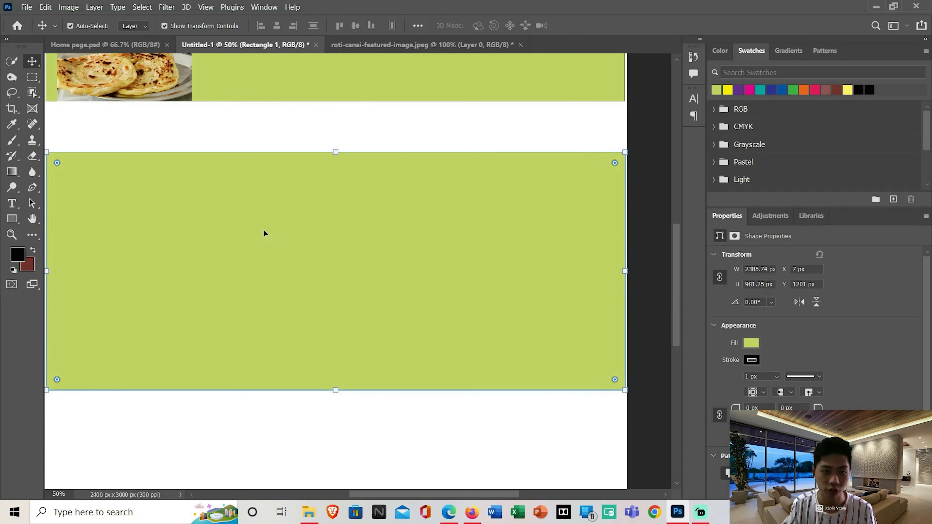
pyautogui.moveTo(369, 279); pyautogui.dragTo(367, 228)
pyautogui.moveTo(623, 221); pyautogui.dragTo(626, 220)
pyautogui.scroll(4, 603, 225)
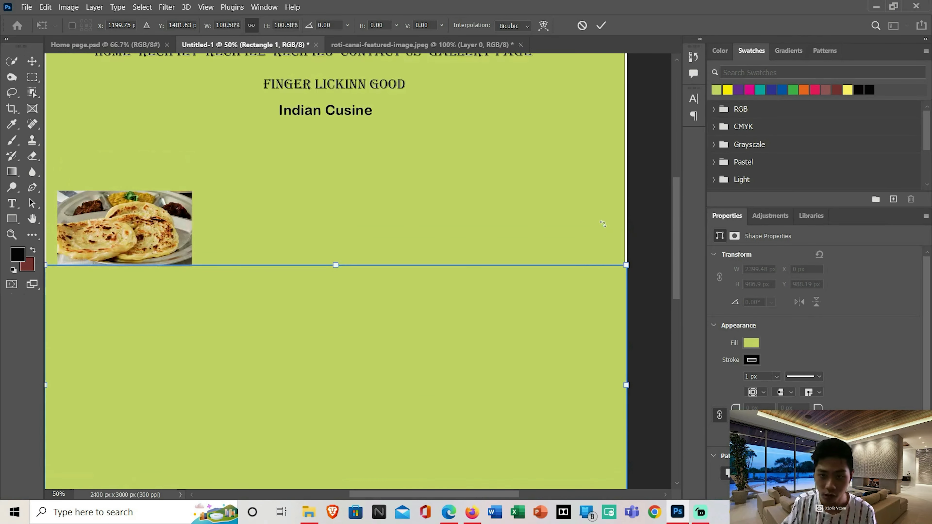
pyautogui.scroll(1, 602, 225)
pyautogui.click(614, 192)
# Scale the original green header rectangle to about 100.37% so it reaches the page's right edge
pyautogui.click(623, 211)
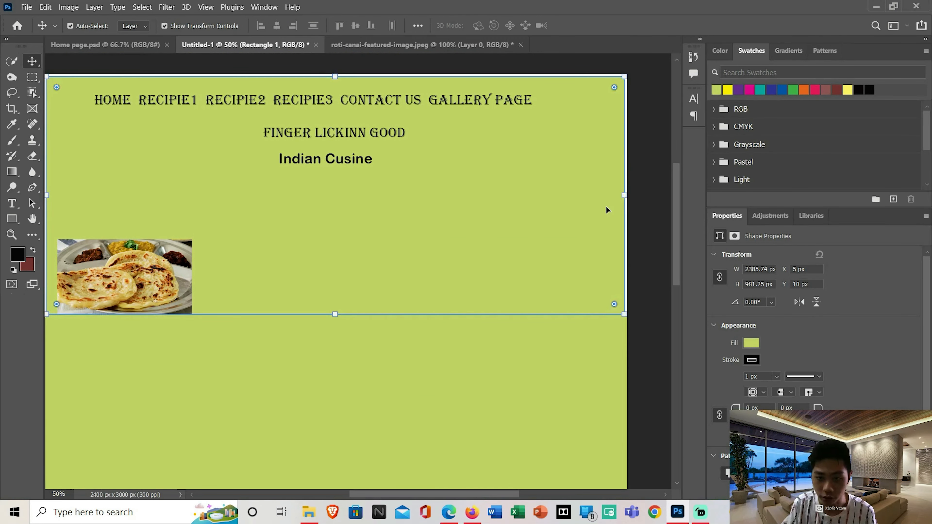
pyautogui.moveTo(625, 195); pyautogui.dragTo(626, 196)
pyautogui.scroll(-2, 580, 265)
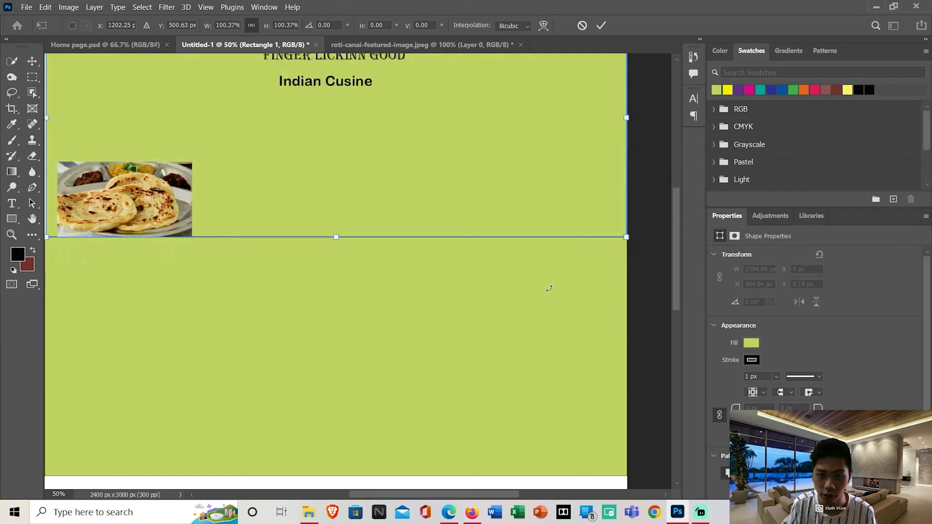
pyautogui.scroll(-1, 549, 289)
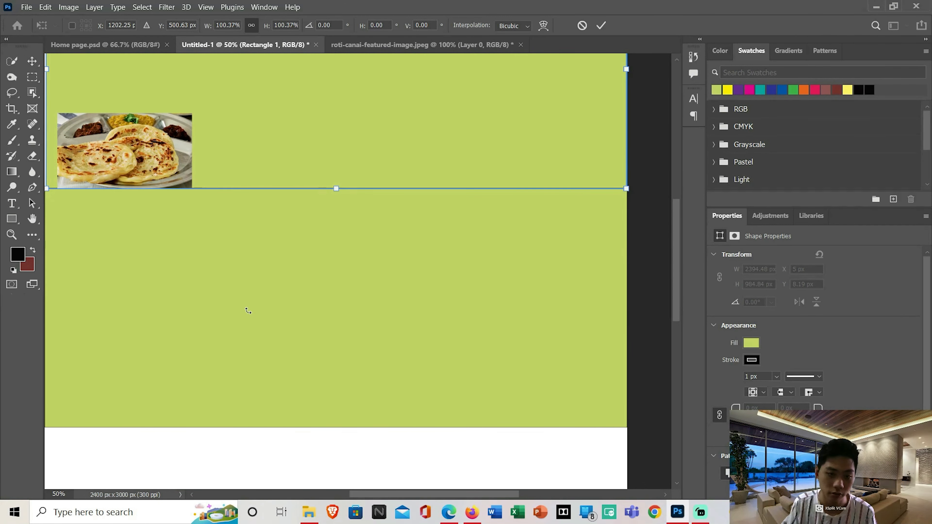
pyautogui.press('Return')
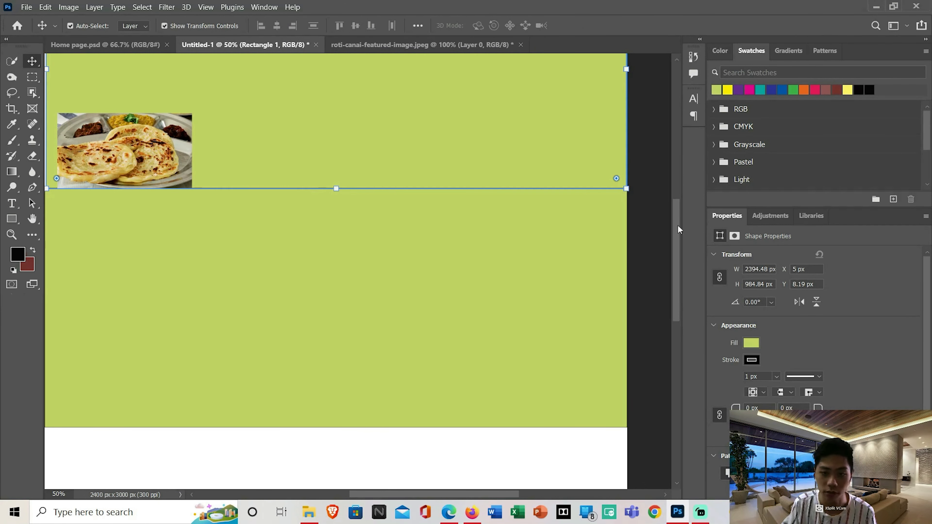
# Fill the duplicated rectangle below the header with a purple swatch colour
pyautogui.click(506, 263)
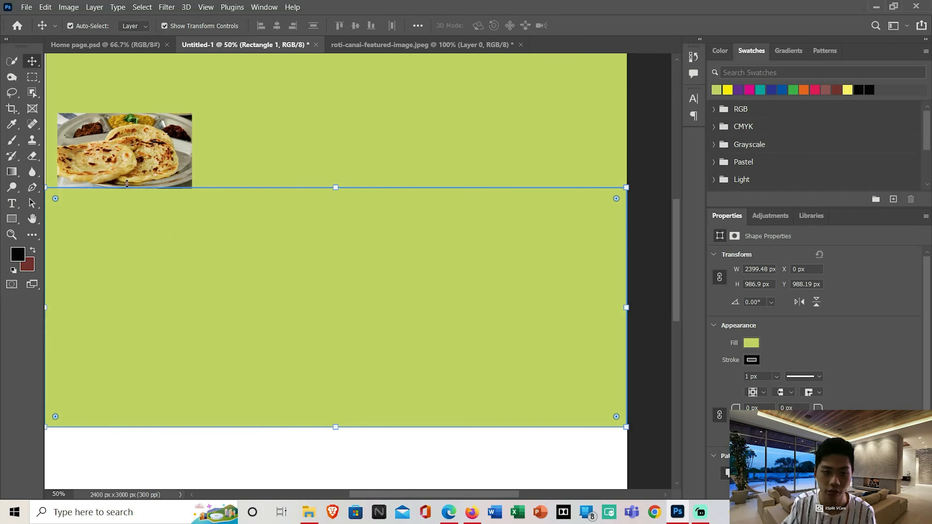
pyautogui.click(761, 89)
pyautogui.click(774, 90)
pyautogui.click(760, 90)
# Mix a muted medium blue as the foreground colour while the lower rectangle is selected
pyautogui.click(720, 51)
pyautogui.moveTo(848, 121)
pyautogui.mouseDown()
pyautogui.moveTo(779, 175)
pyautogui.moveTo(915, 137)
pyautogui.moveTo(815, 143)
pyautogui.moveTo(839, 188)
pyautogui.moveTo(771, 118)
pyautogui.mouseUp()
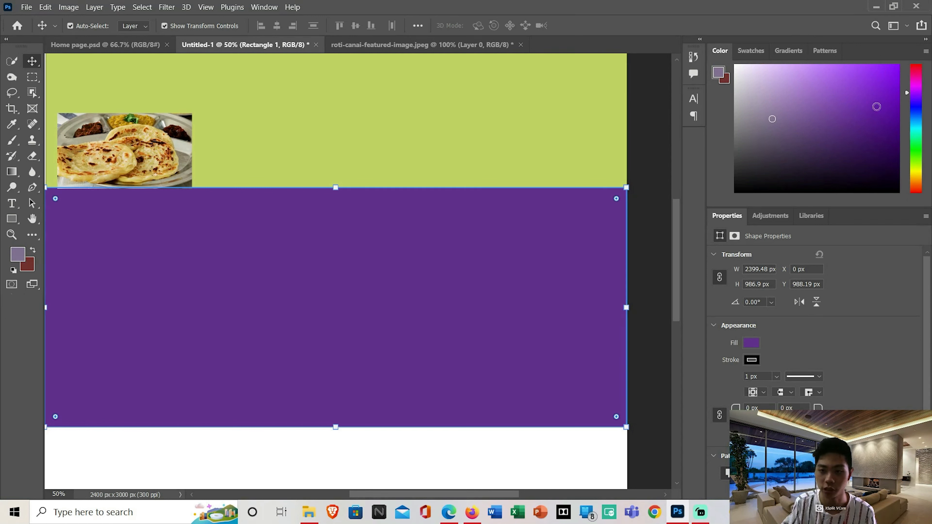
pyautogui.click(907, 101)
pyautogui.moveTo(907, 106); pyautogui.dragTo(908, 120)
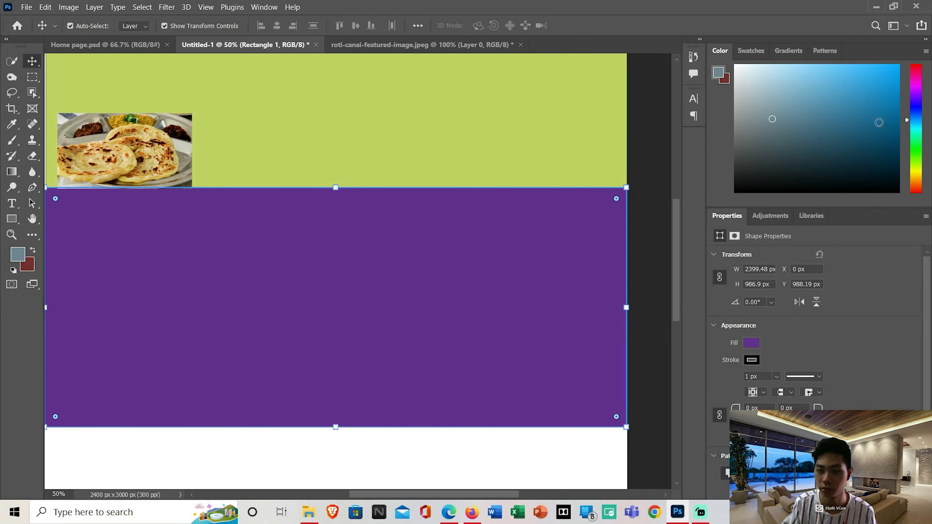
pyautogui.moveTo(774, 121); pyautogui.dragTo(844, 124)
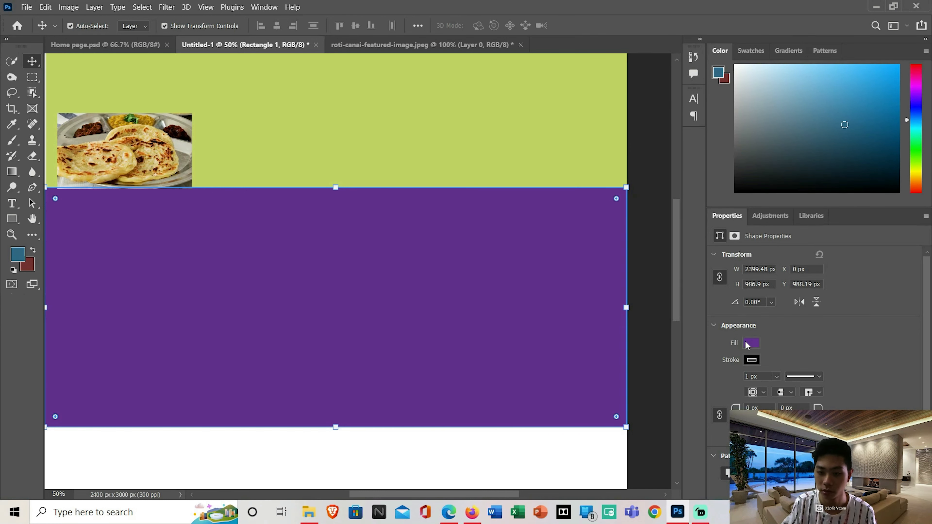